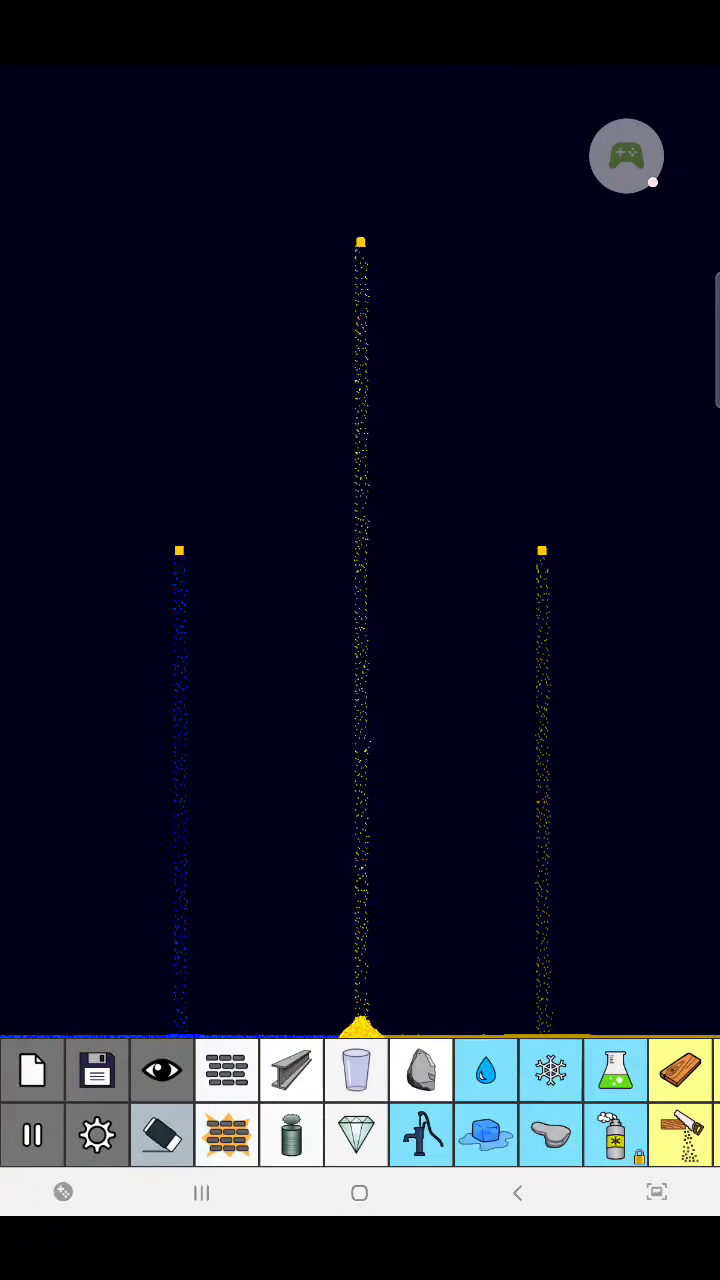
Erase the left, middle and right yellow emitters
click(162, 1135)
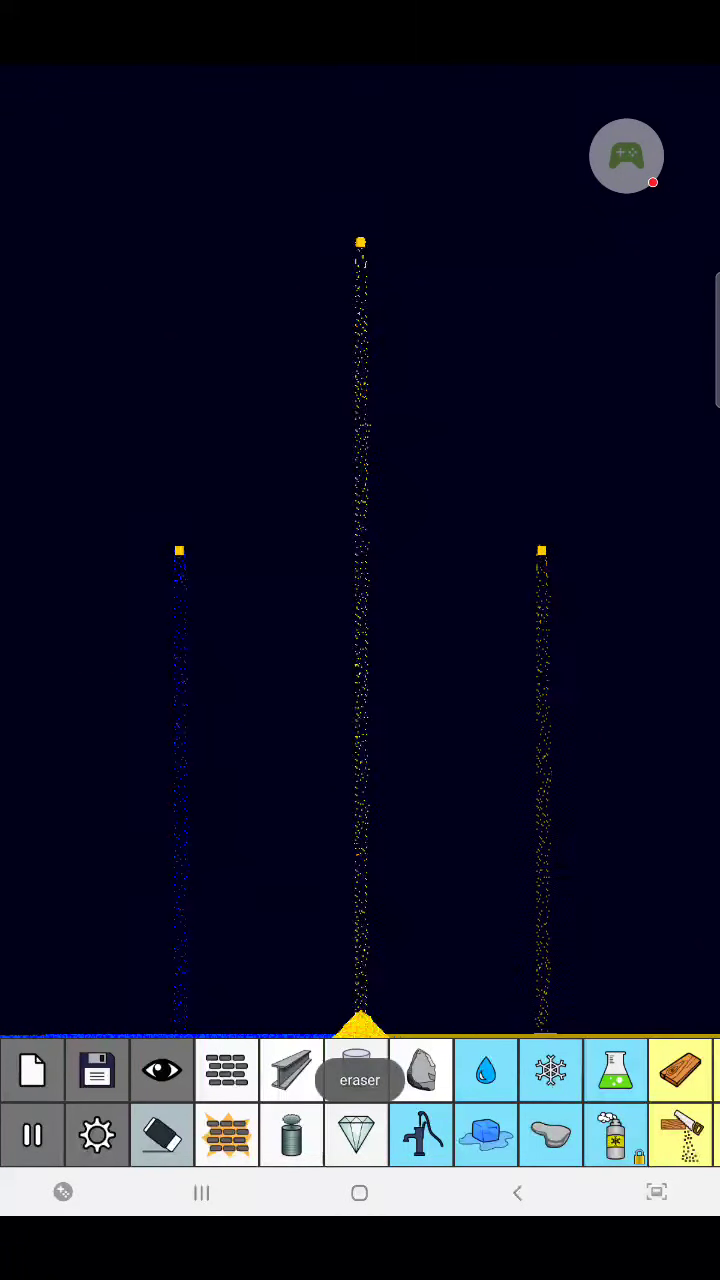
click(179, 551)
click(360, 243)
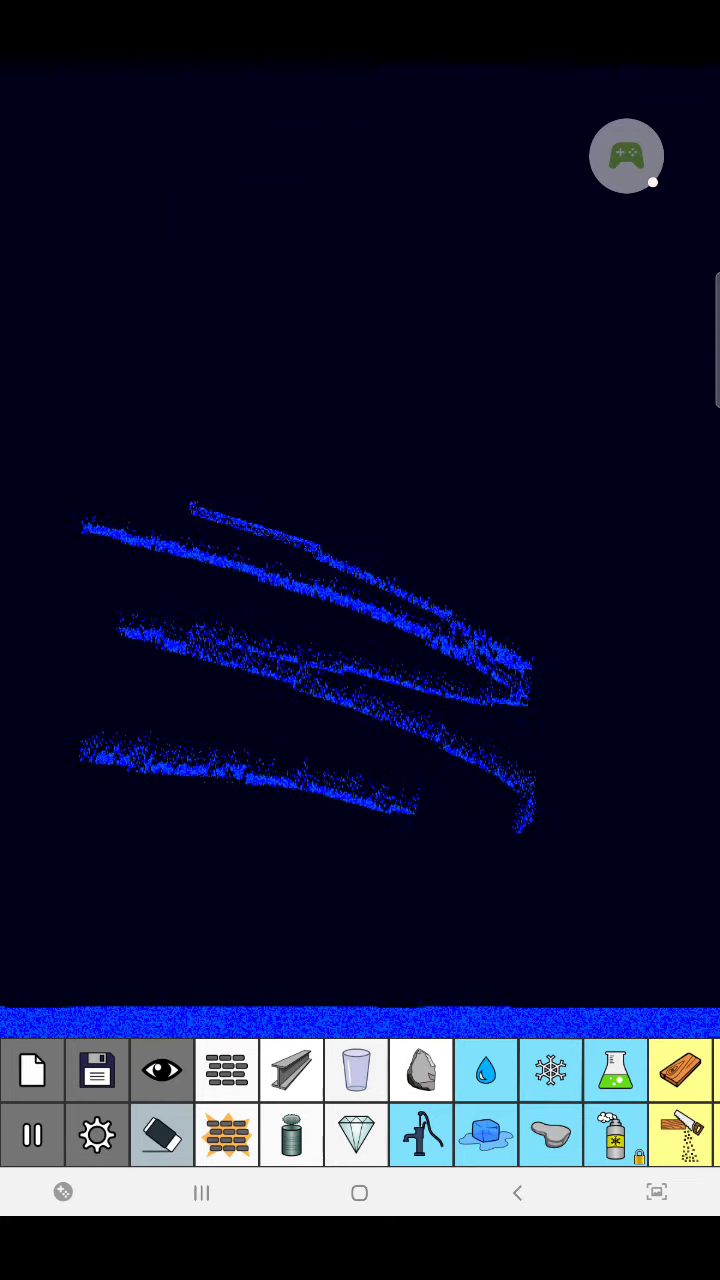
Pour three strokes of blue water particles across the sky
drag(143, 500, 514, 586)
drag(60, 490, 475, 580)
drag(95, 450, 375, 505)
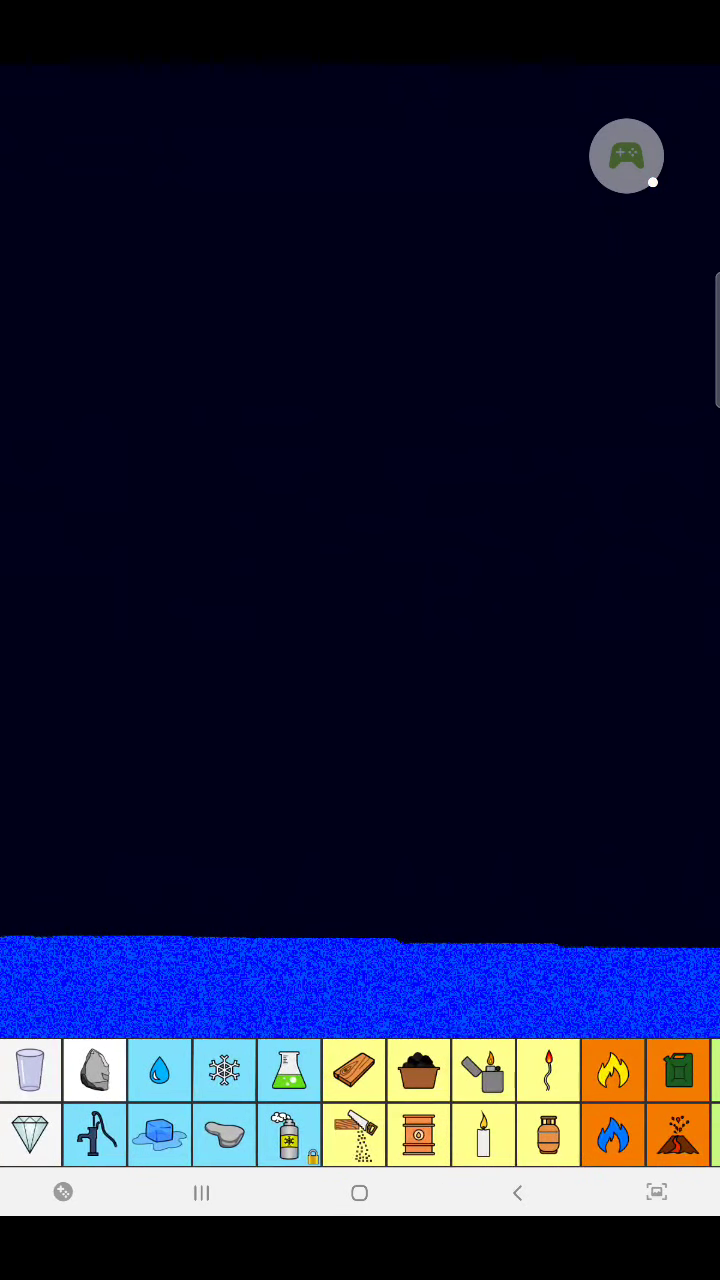
drag(450, 1100, 310, 1100)
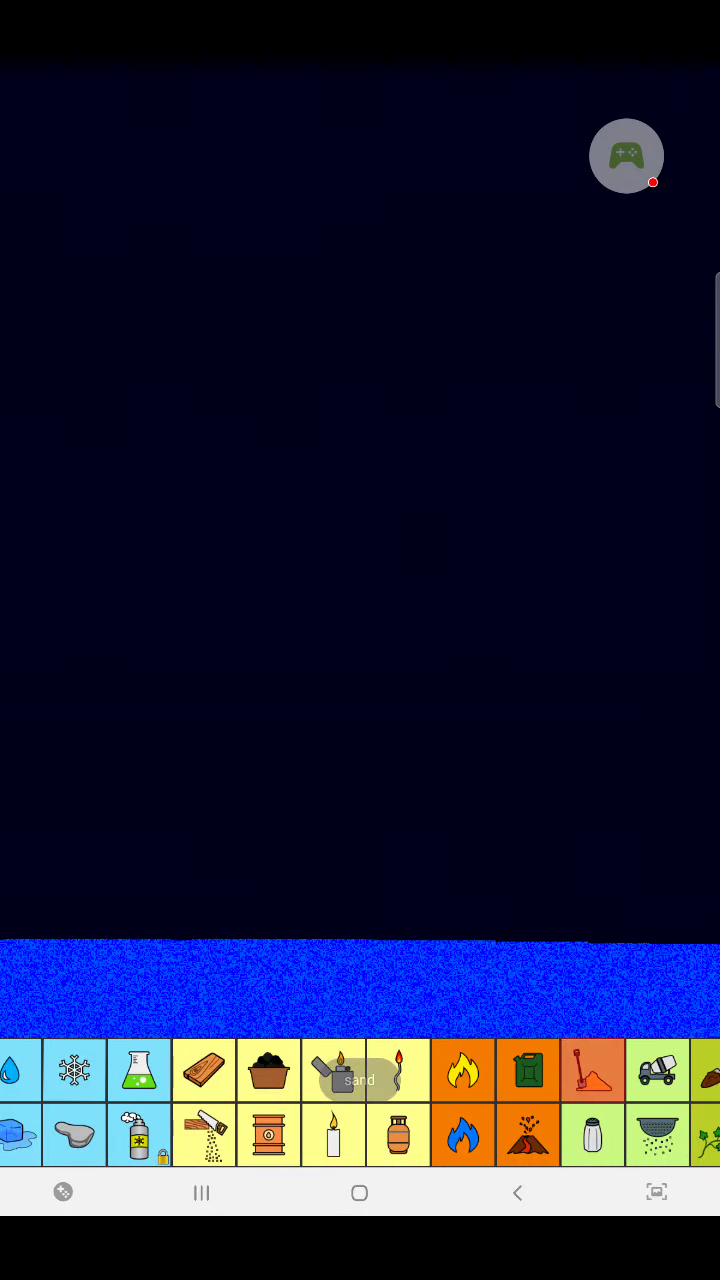
drag(345, 1078, 150, 1078)
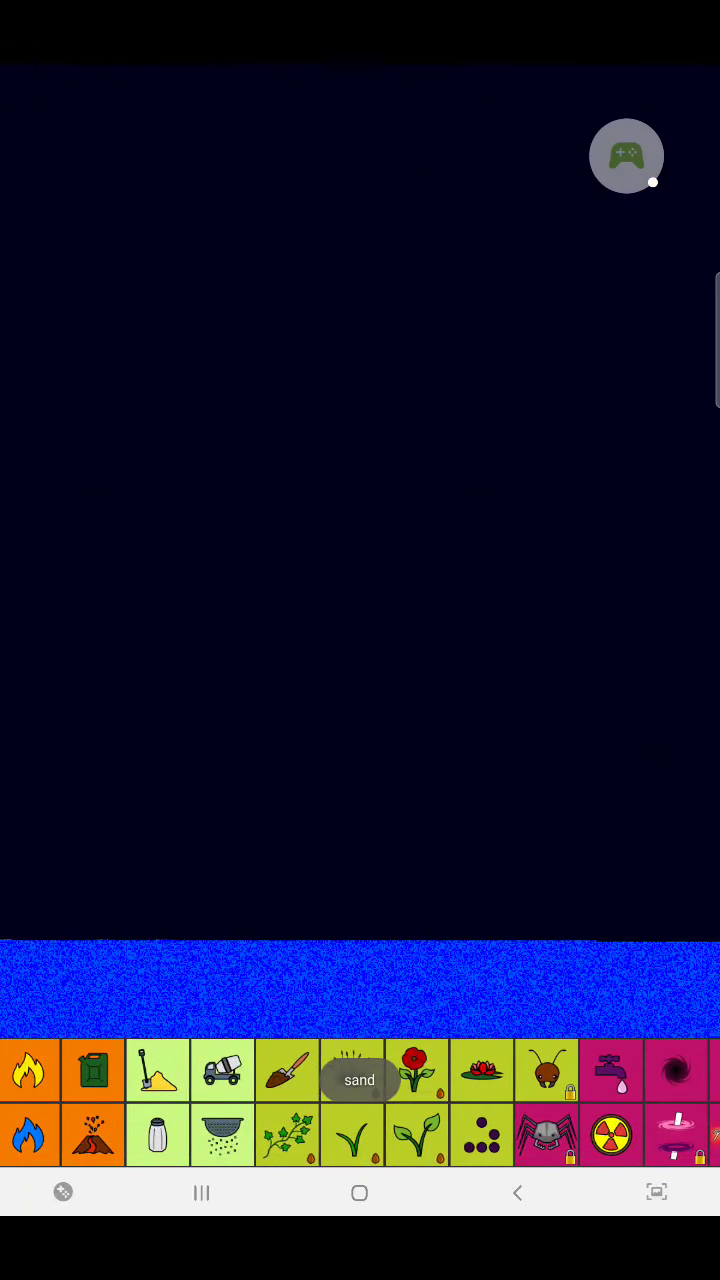
Select soil from the element bar and pour one long soil stroke into the pool
click(157, 1070)
drag(157, 1070, 150, 1070)
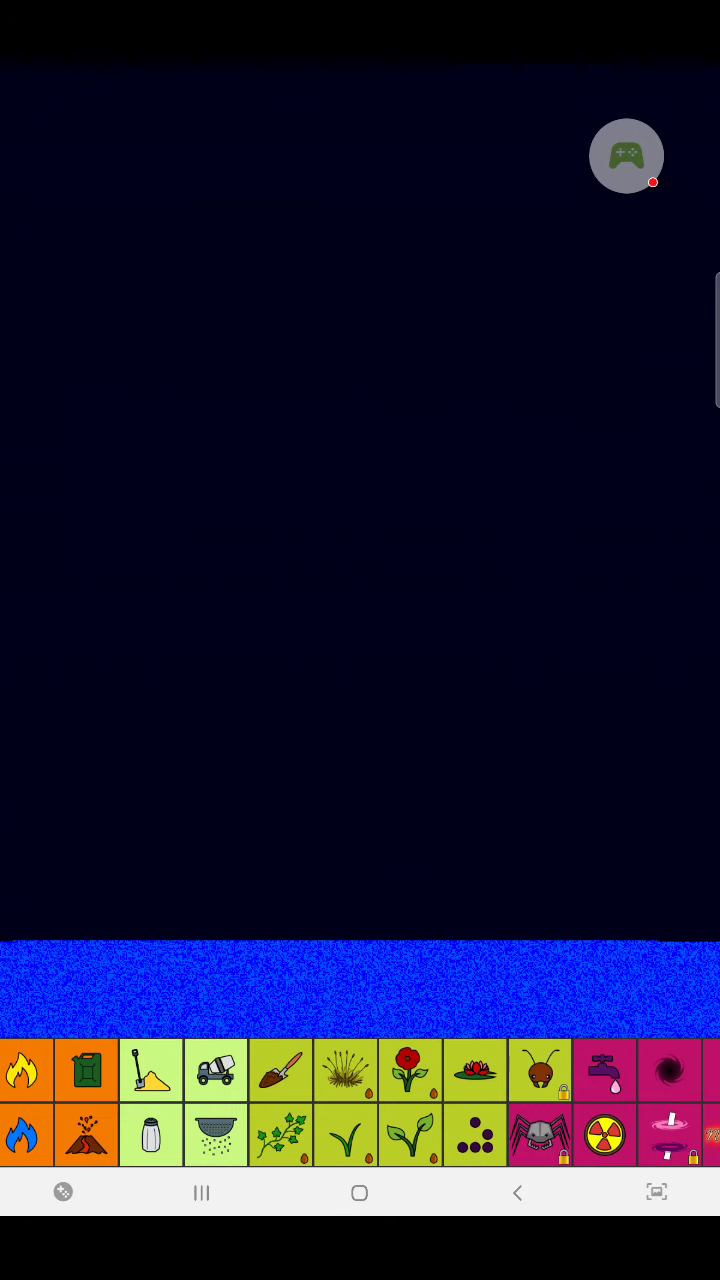
mouse_move(520, 1100)
mouse_down()
mouse_move(215, 1100)
mouse_move(380, 1100)
mouse_up()
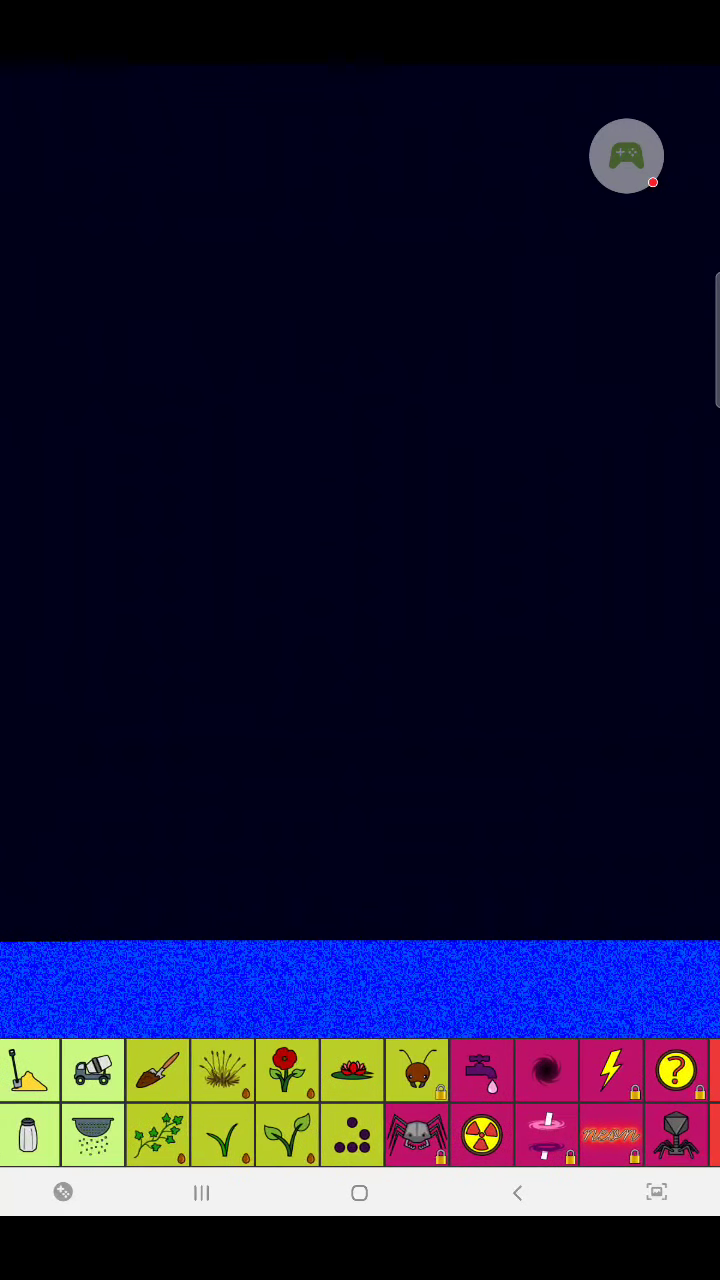
click(157, 1070)
mouse_move(243, 814)
mouse_down()
mouse_move(286, 600)
mouse_move(371, 586)
mouse_move(571, 600)
mouse_move(320, 440)
mouse_up()
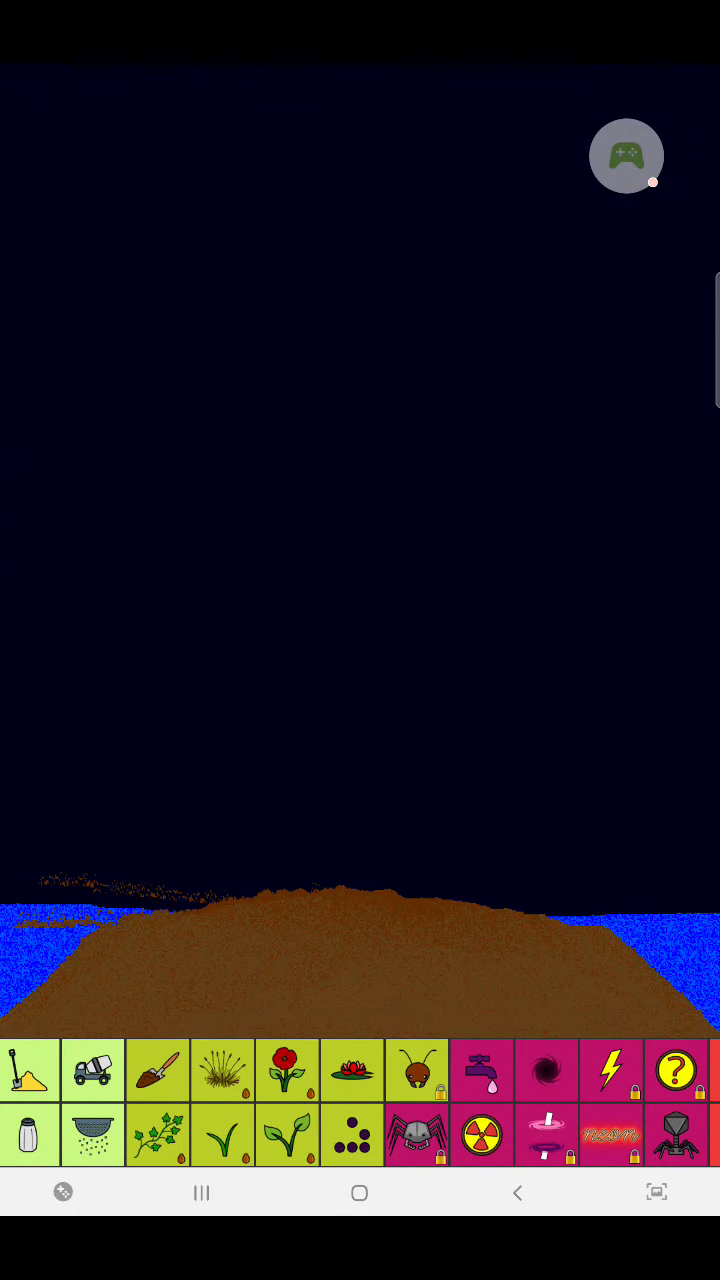
Drop five more diagonal soil strokes above the mound until hills cover the water
drag(45, 785, 200, 815)
mouse_move(30, 750)
mouse_down()
mouse_move(275, 835)
mouse_move(260, 790)
mouse_up()
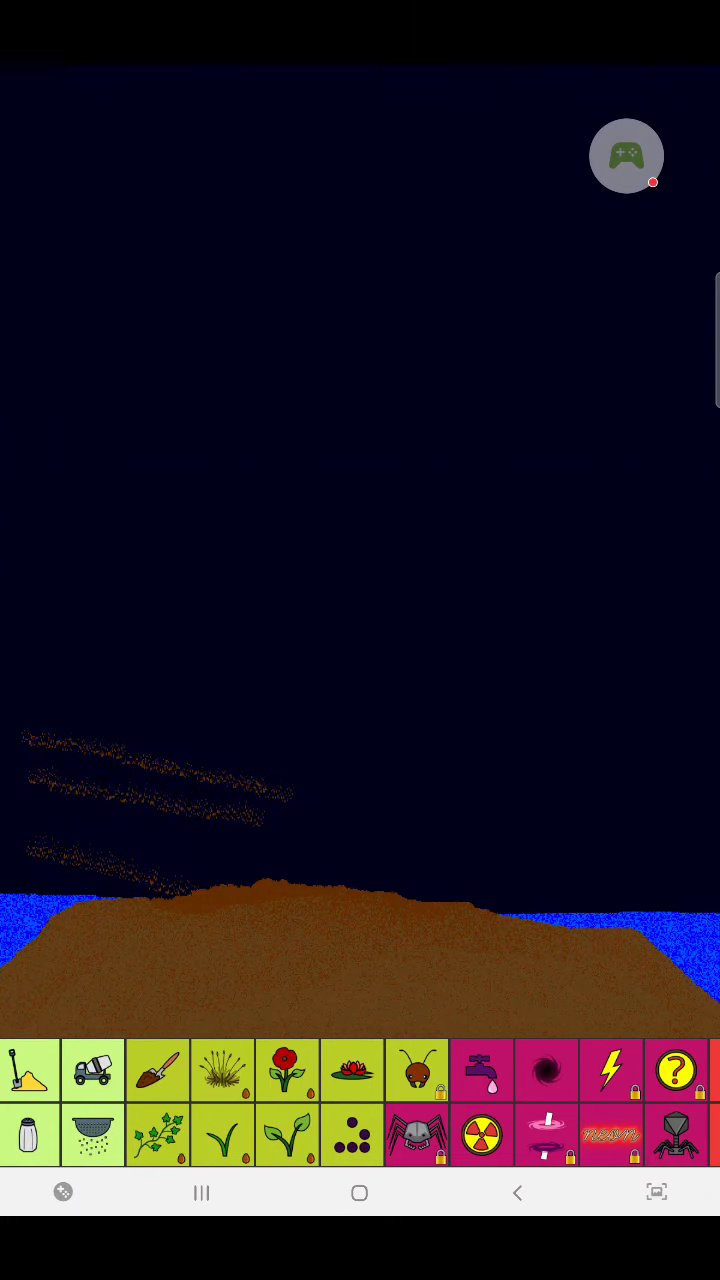
drag(65, 748, 290, 805)
drag(10, 783, 105, 808)
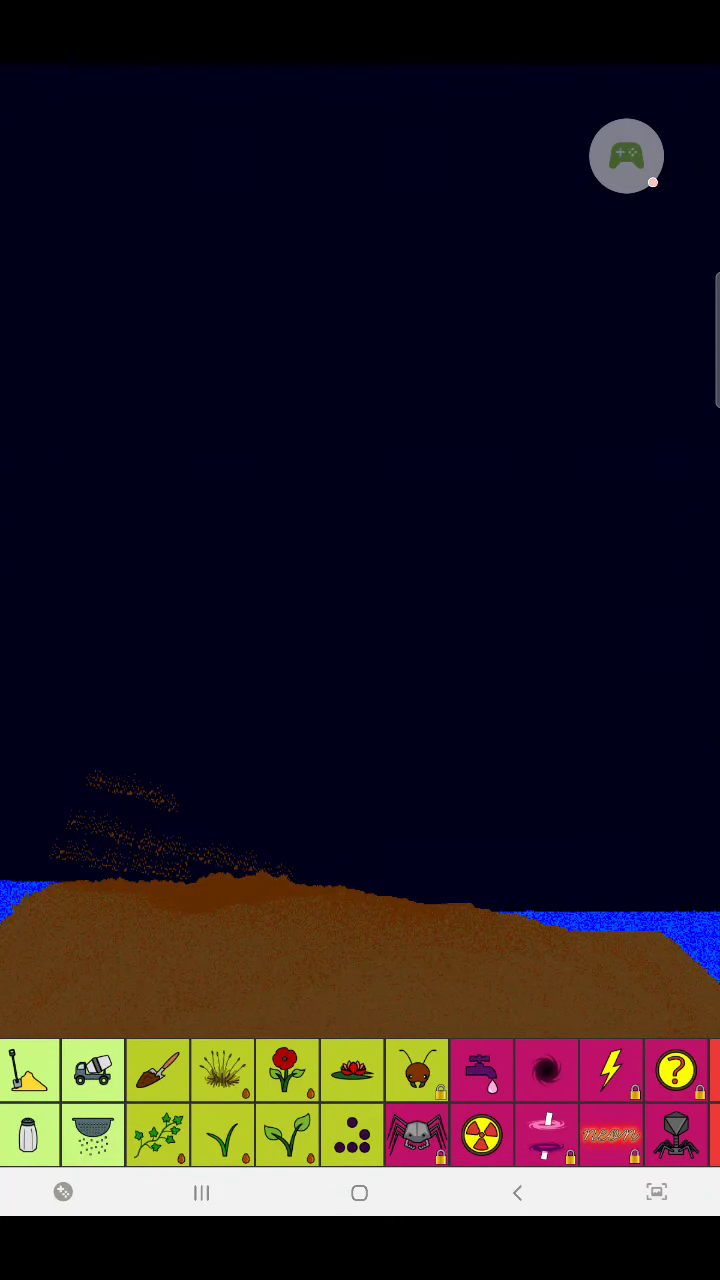
drag(45, 745, 170, 785)
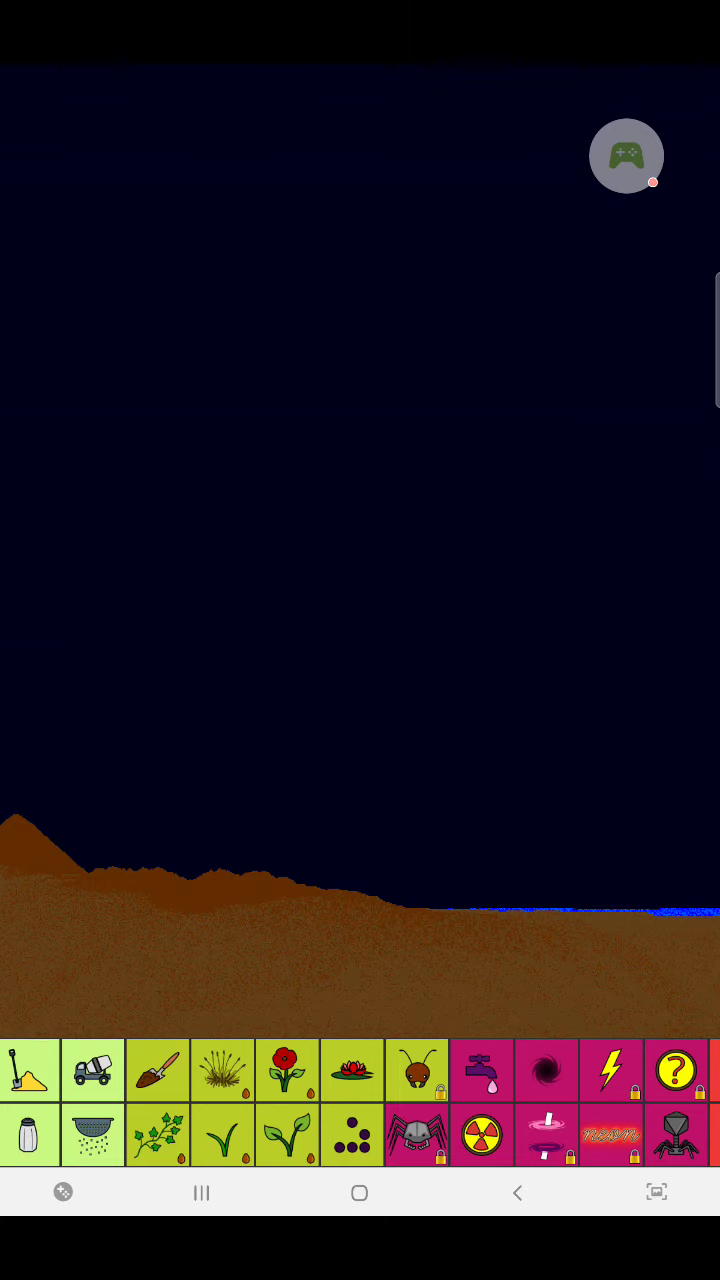
scroll(360, 1103, left, 10)
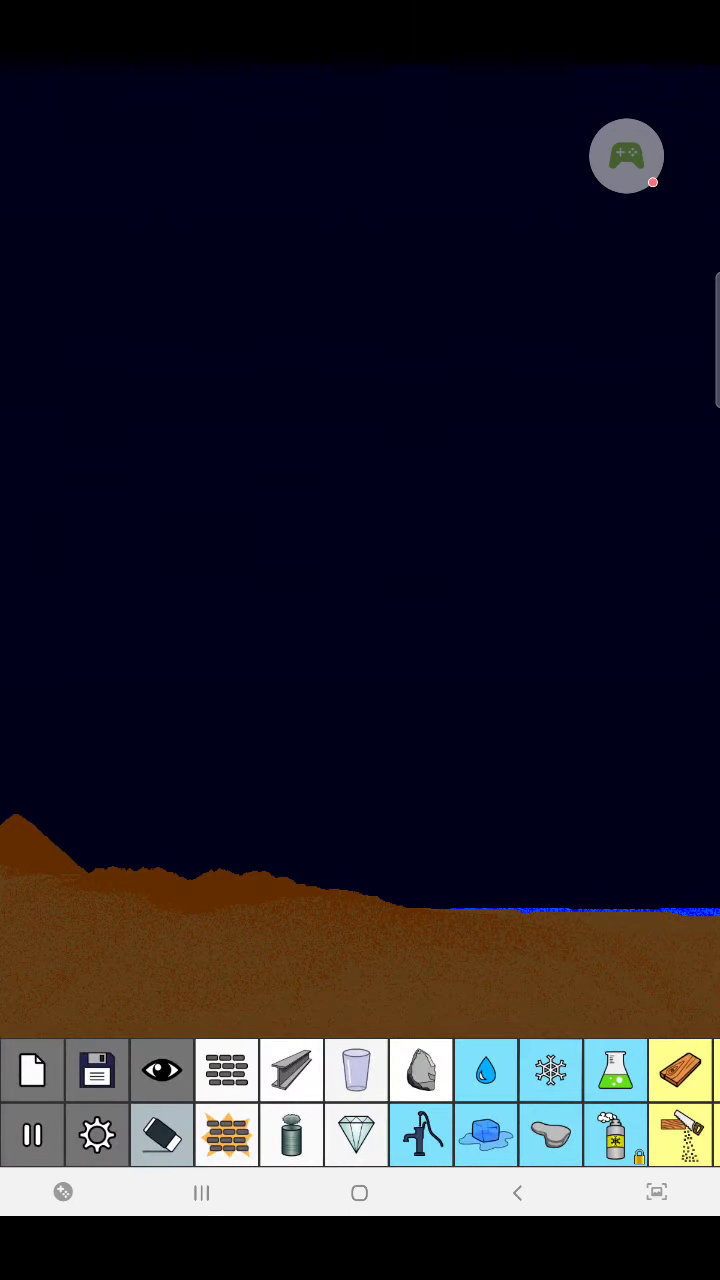
Pour water onto the soil hills, then select grass seeds, plant seeds and Game of Life
click(486, 1070)
drag(650, 880, 465, 765)
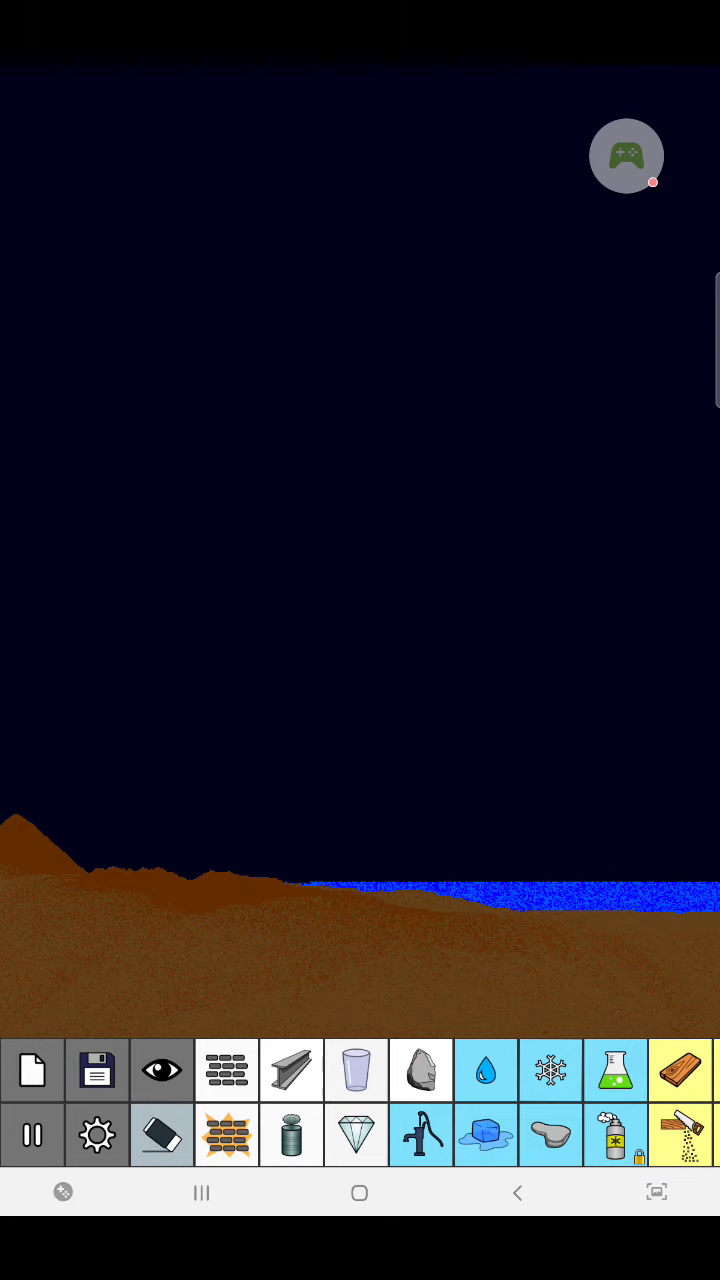
drag(600, 1100, 150, 1100)
drag(250, 1100, 430, 1100)
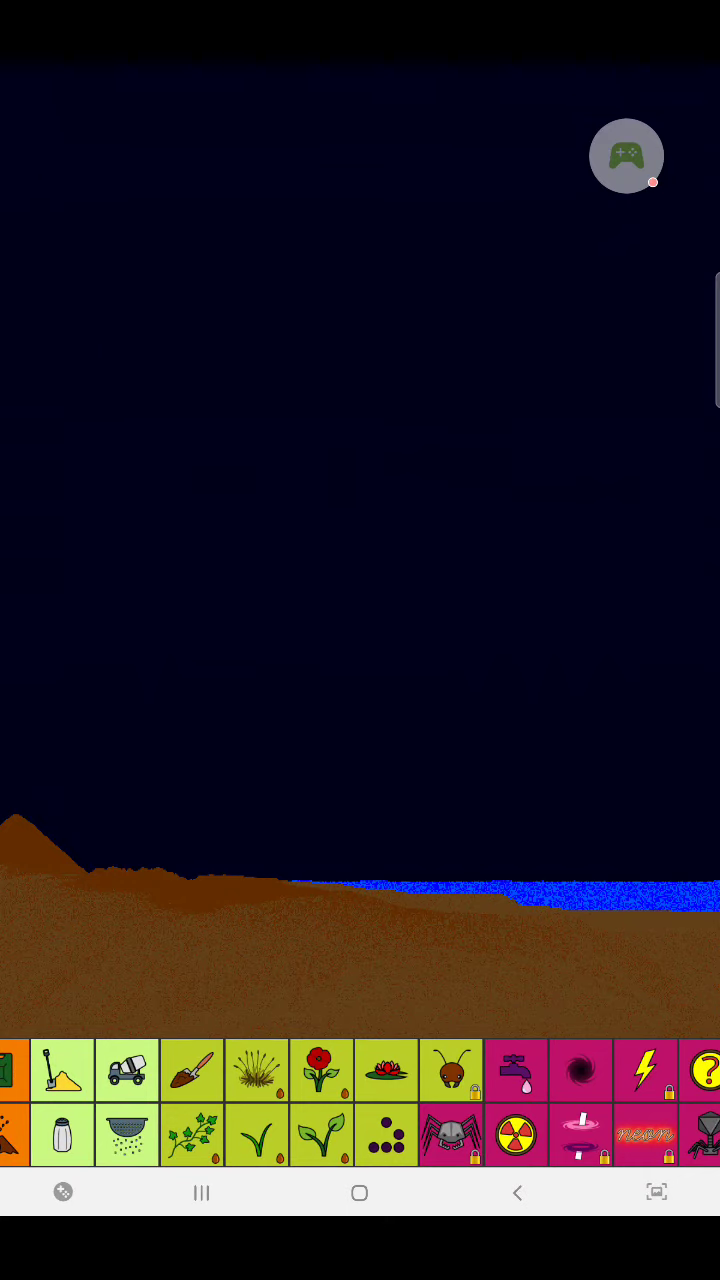
click(256, 1135)
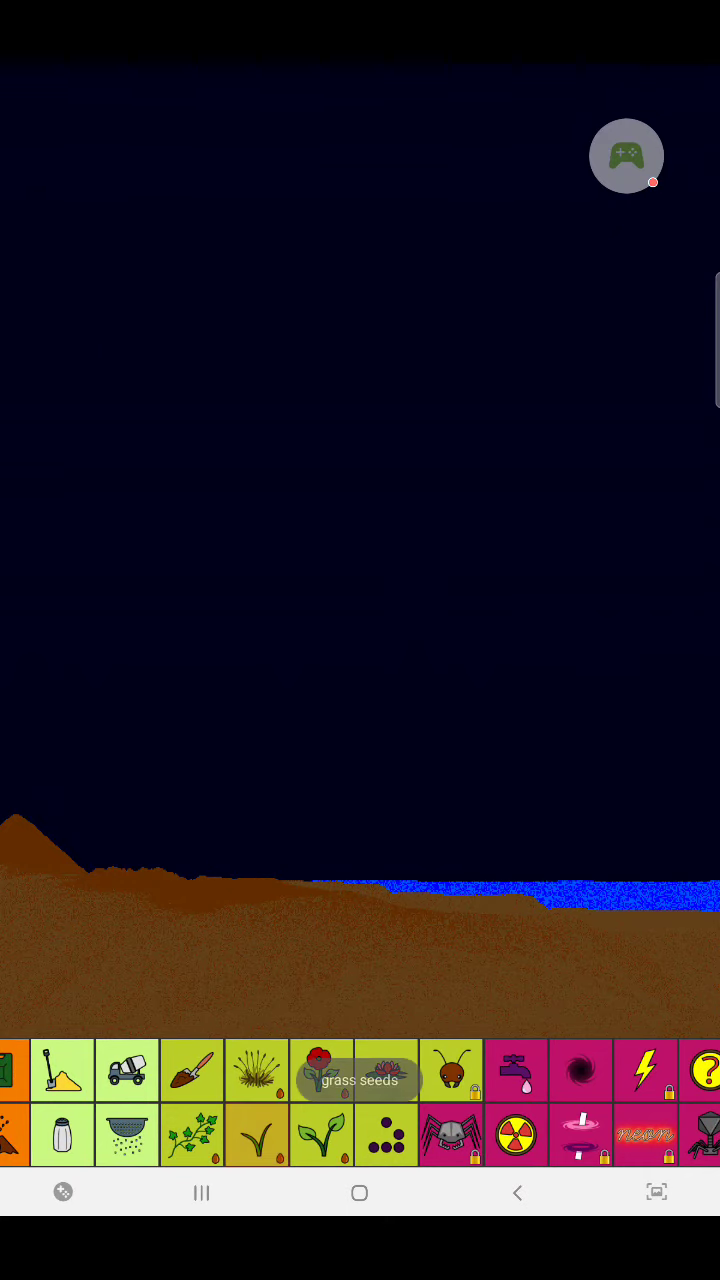
click(321, 1135)
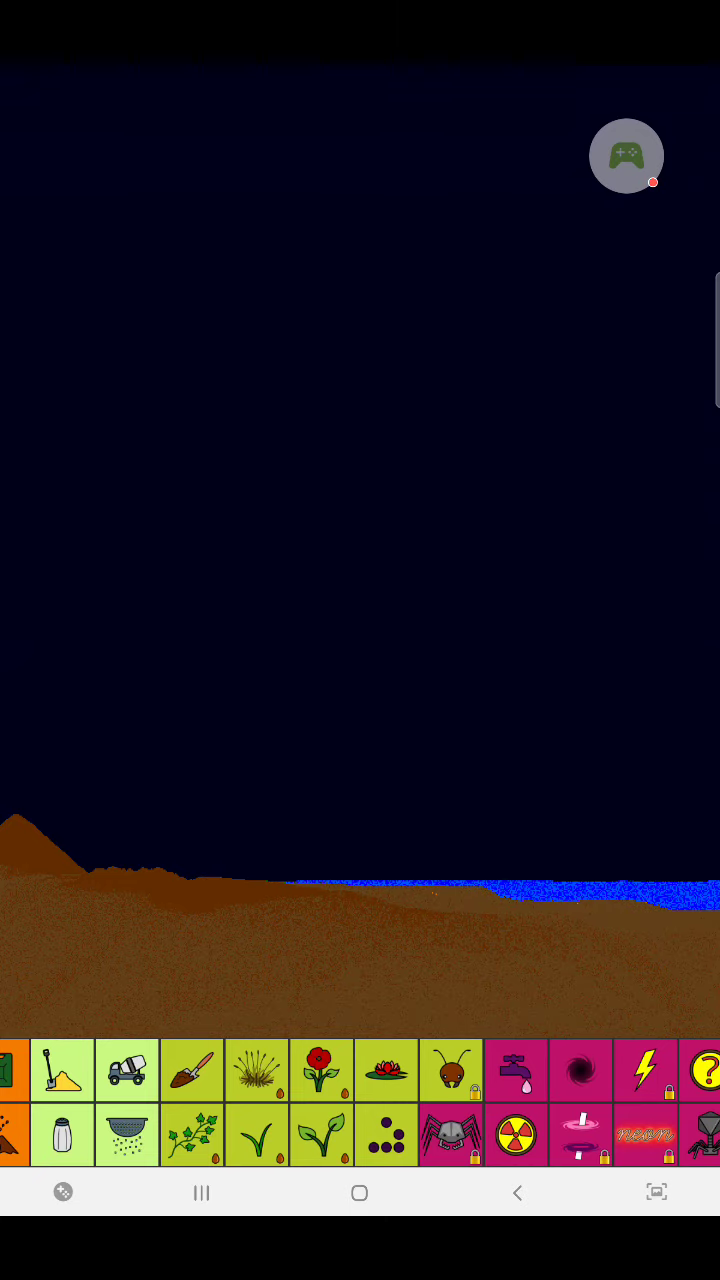
click(386, 1134)
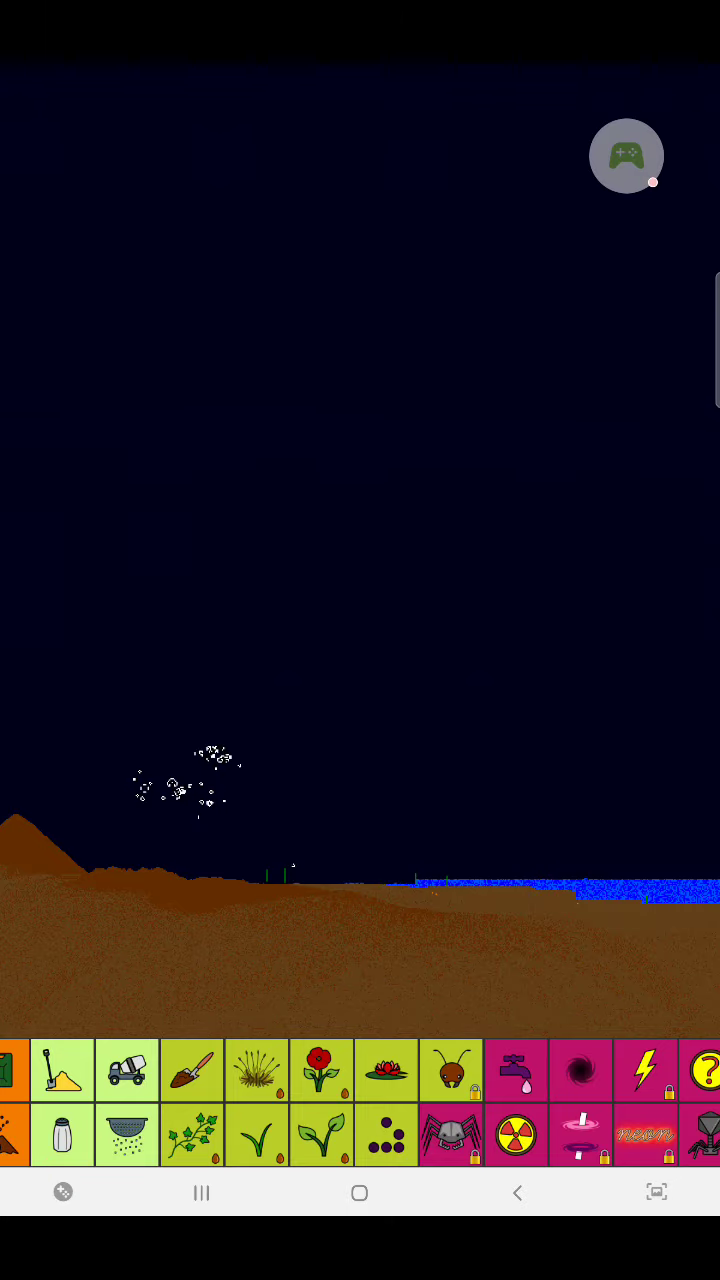
Reselect Conway's Game of Life particles from the element bar
drag(450, 1100, 360, 1100)
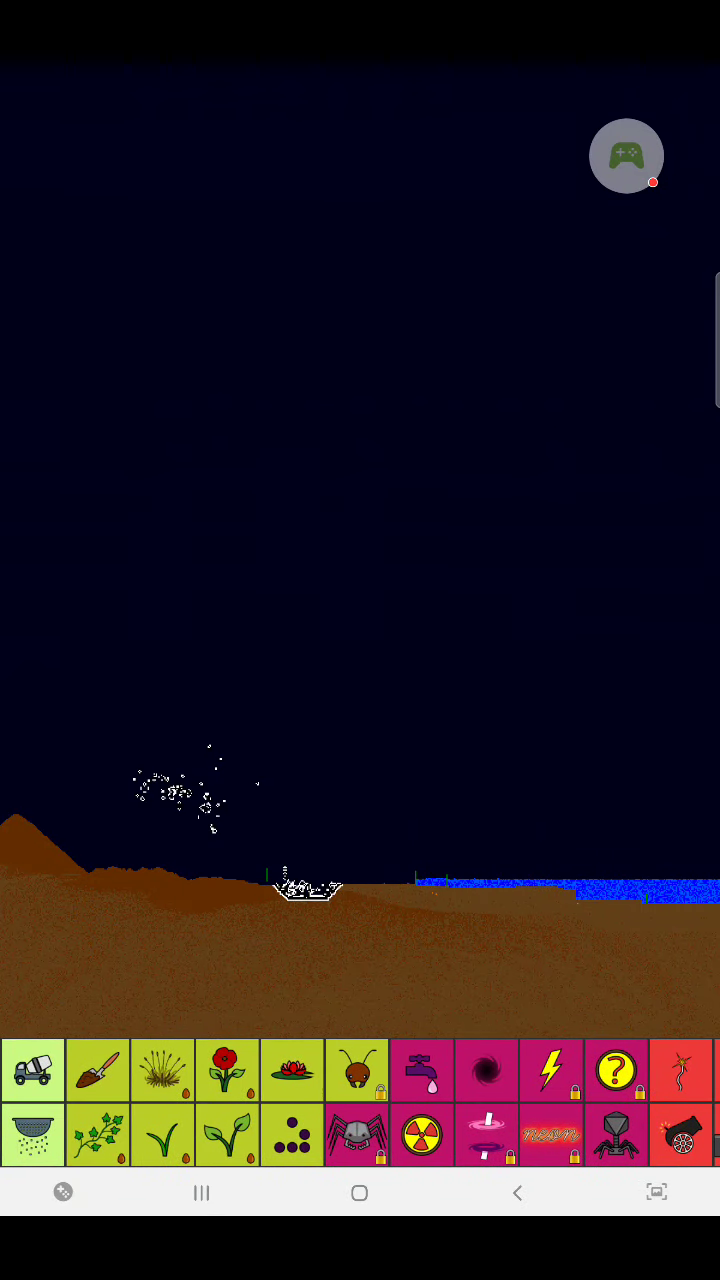
click(292, 1135)
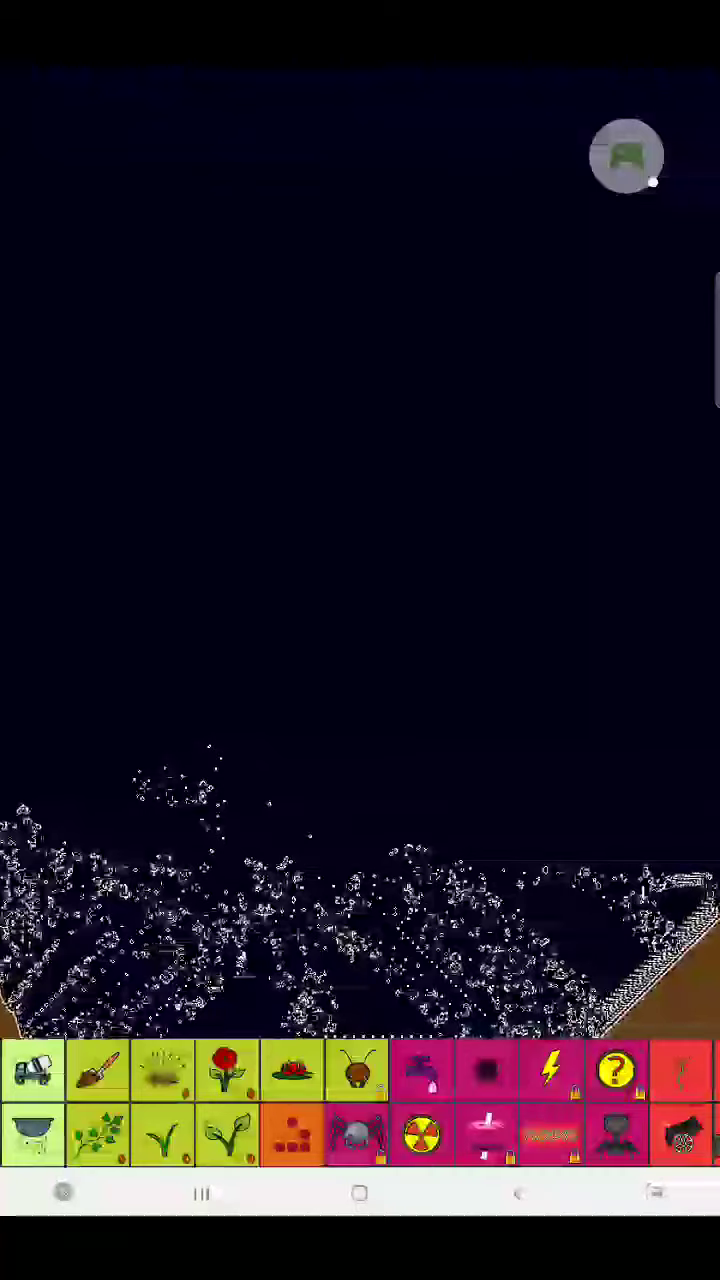
scroll(360, 1103, left, 2)
scroll(360, 1103, left, 2)
scroll(360, 1103, left, 6)
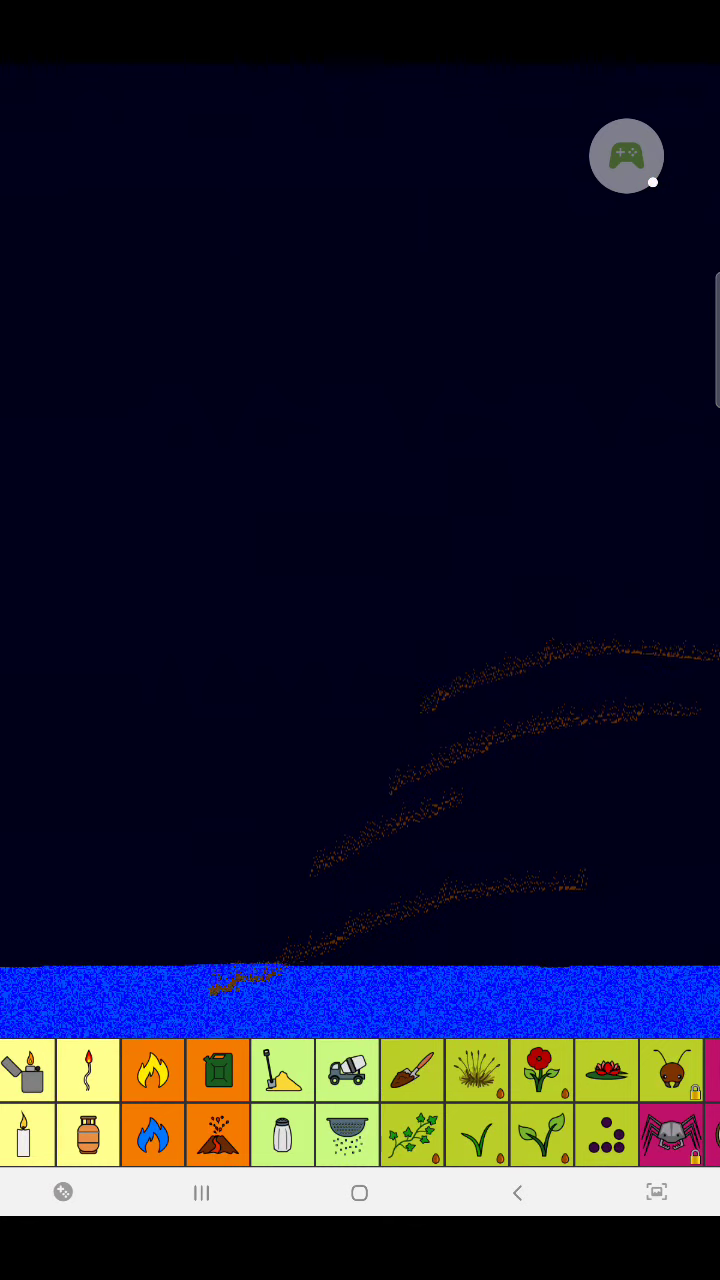
Drop three diagonal soil strokes over the water to form a low bank
drag(370, 730, 600, 590)
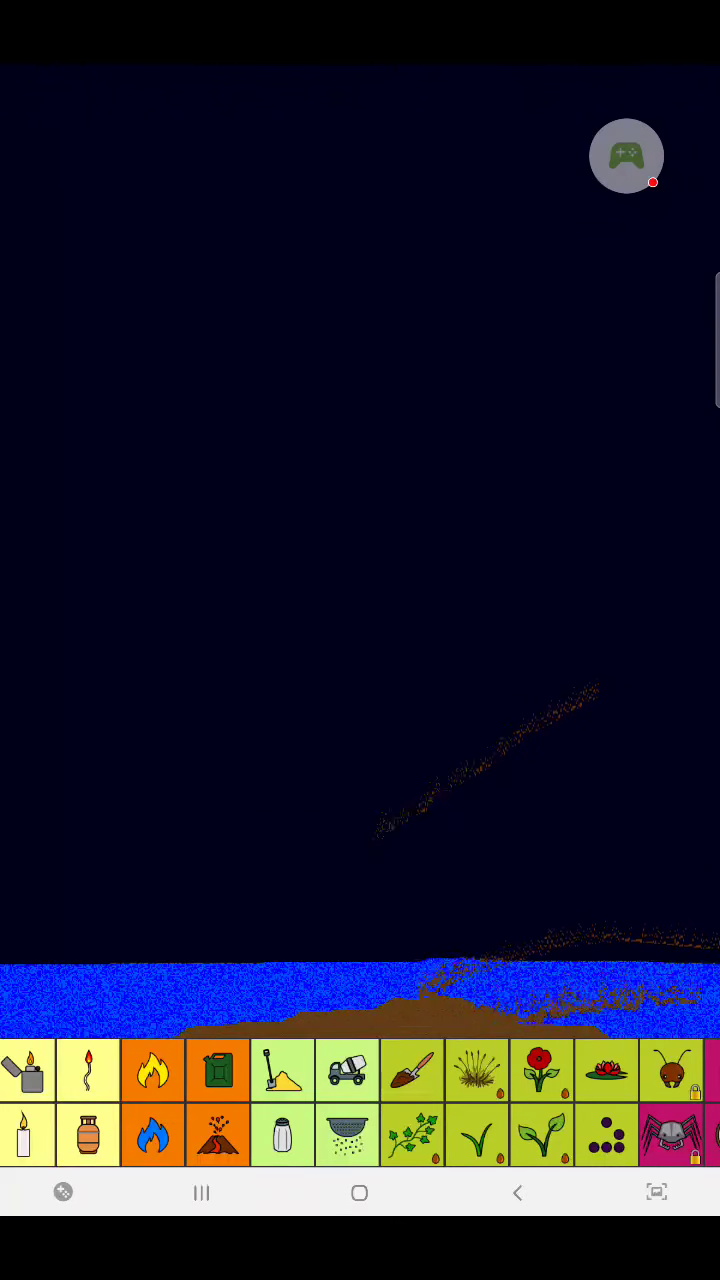
drag(415, 755, 655, 630)
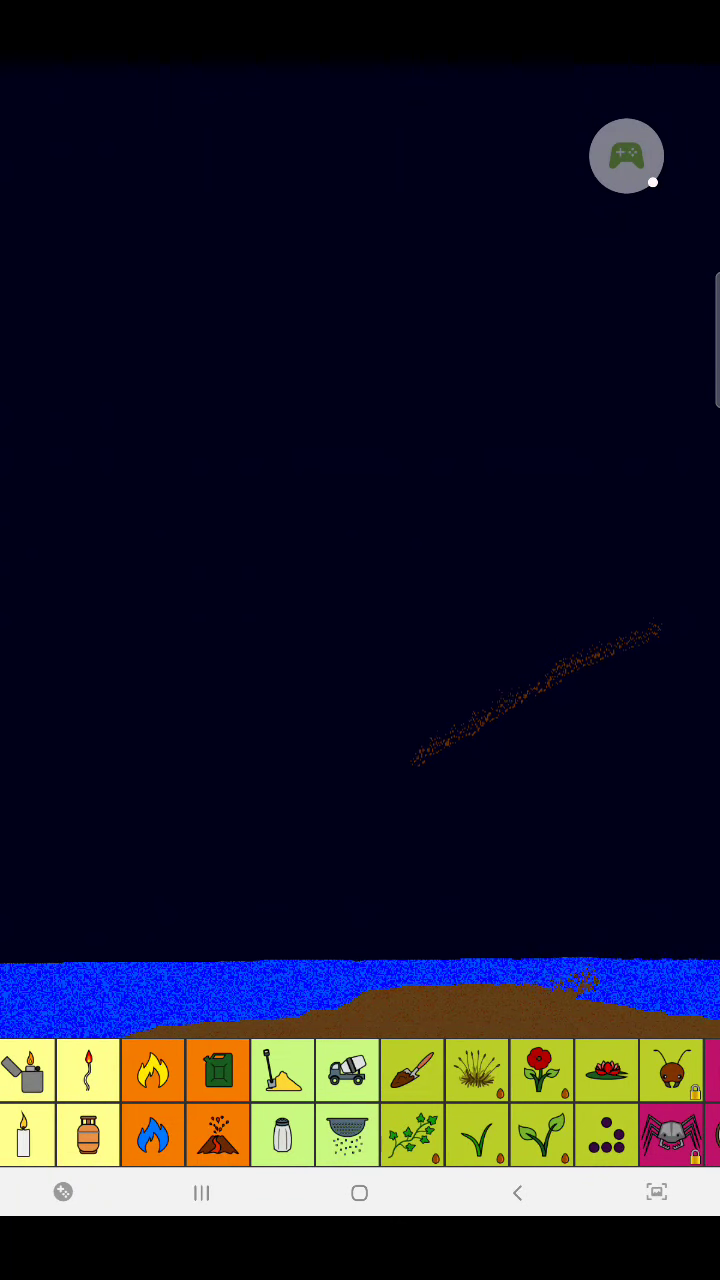
drag(425, 715, 715, 590)
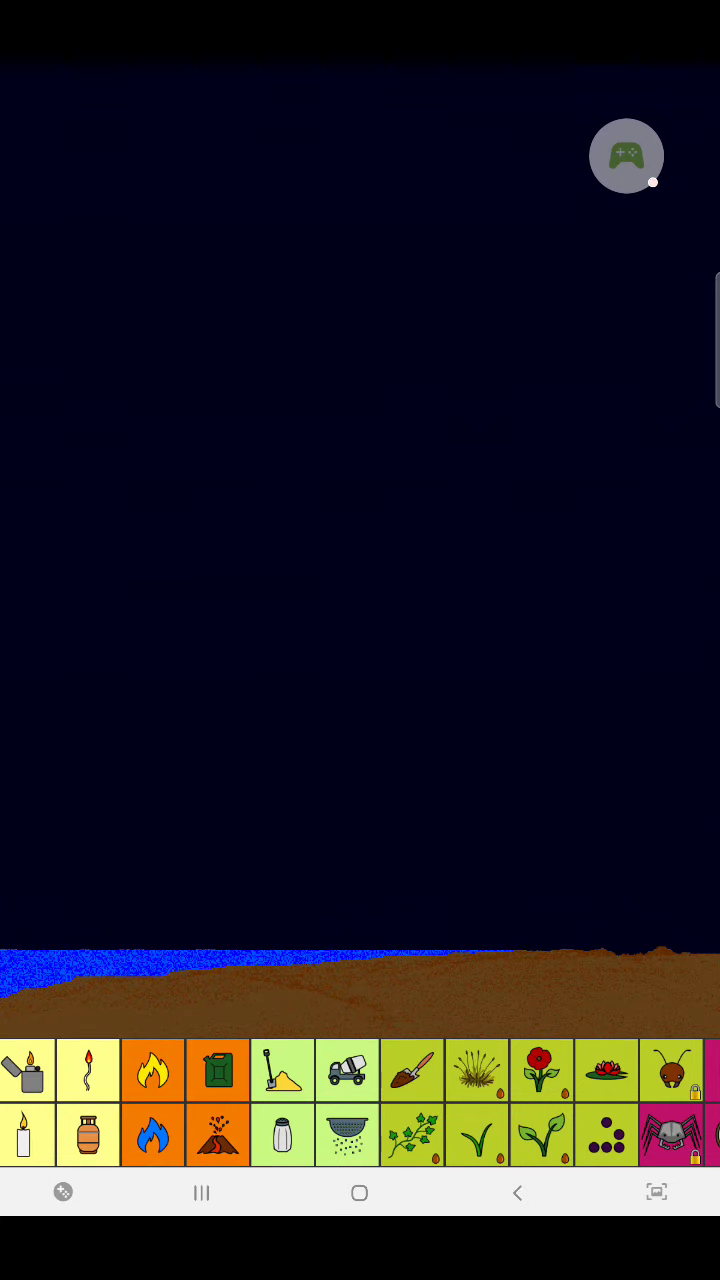
drag(100, 1100, 330, 1100)
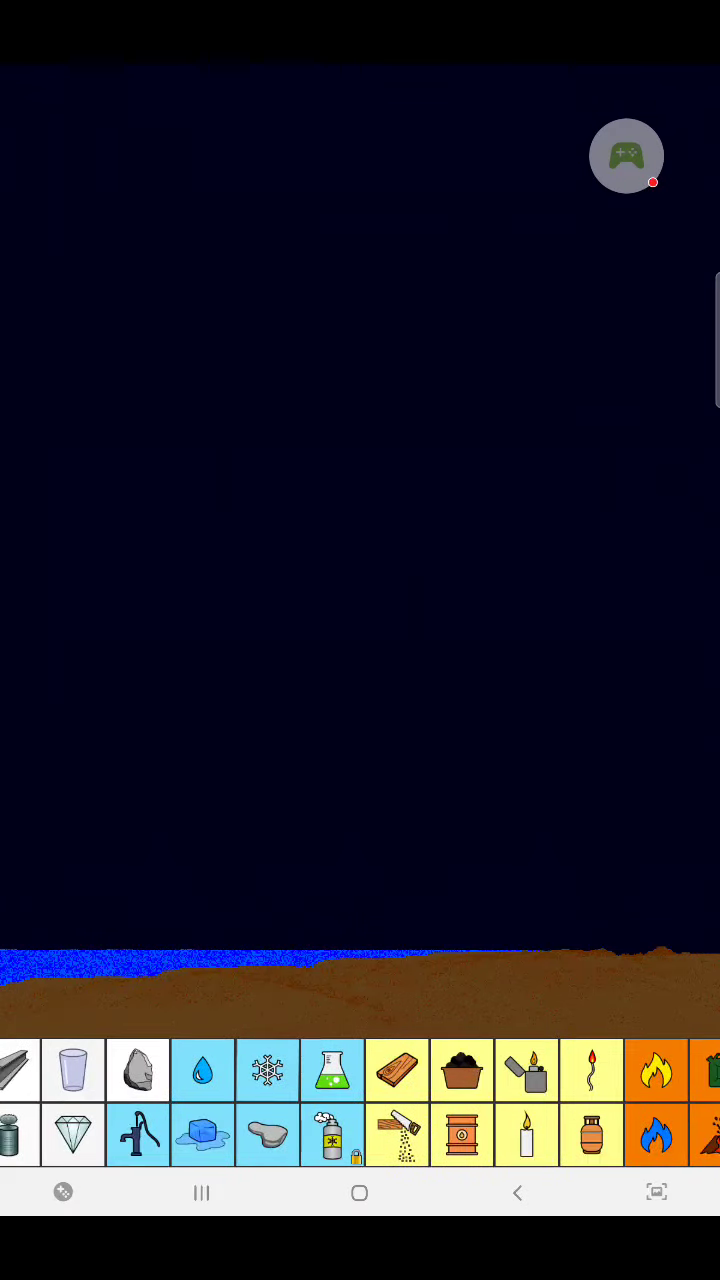
Switch water to continuous source mode, then select the C4 explosive
click(203, 1070)
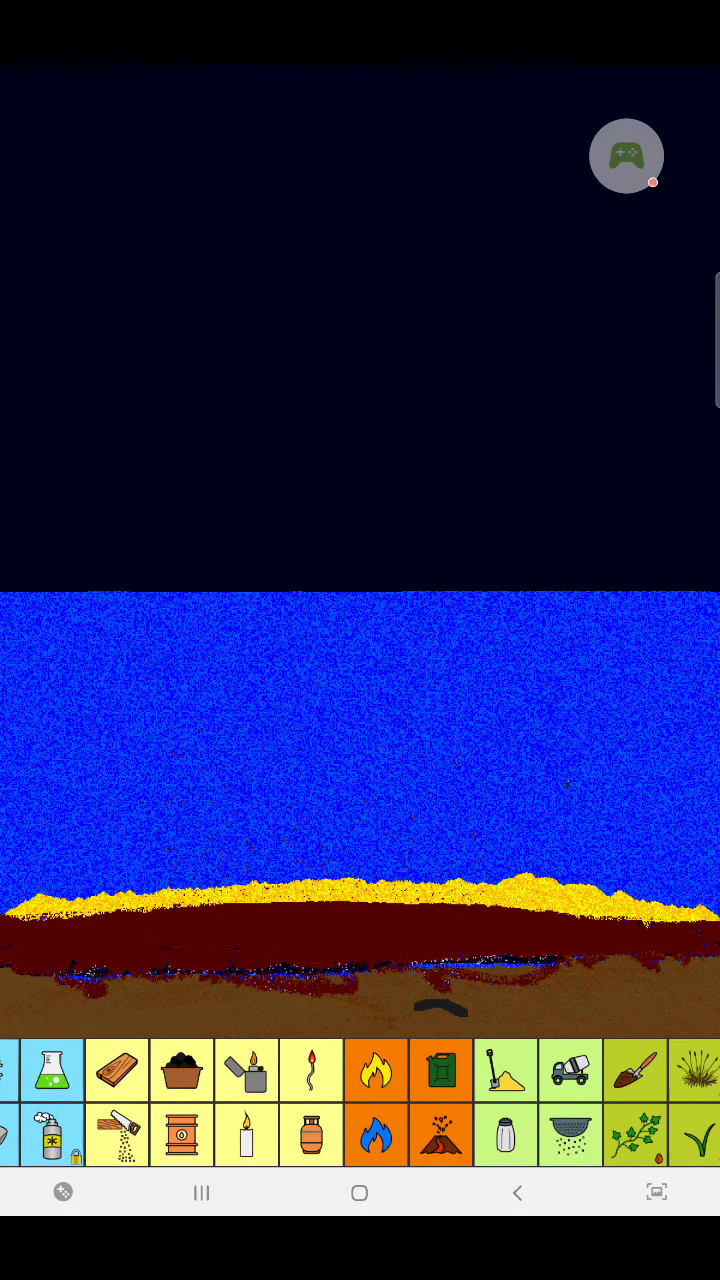
mouse_move(500, 1100)
mouse_down()
mouse_move(210, 1100)
mouse_move(290, 1100)
mouse_up()
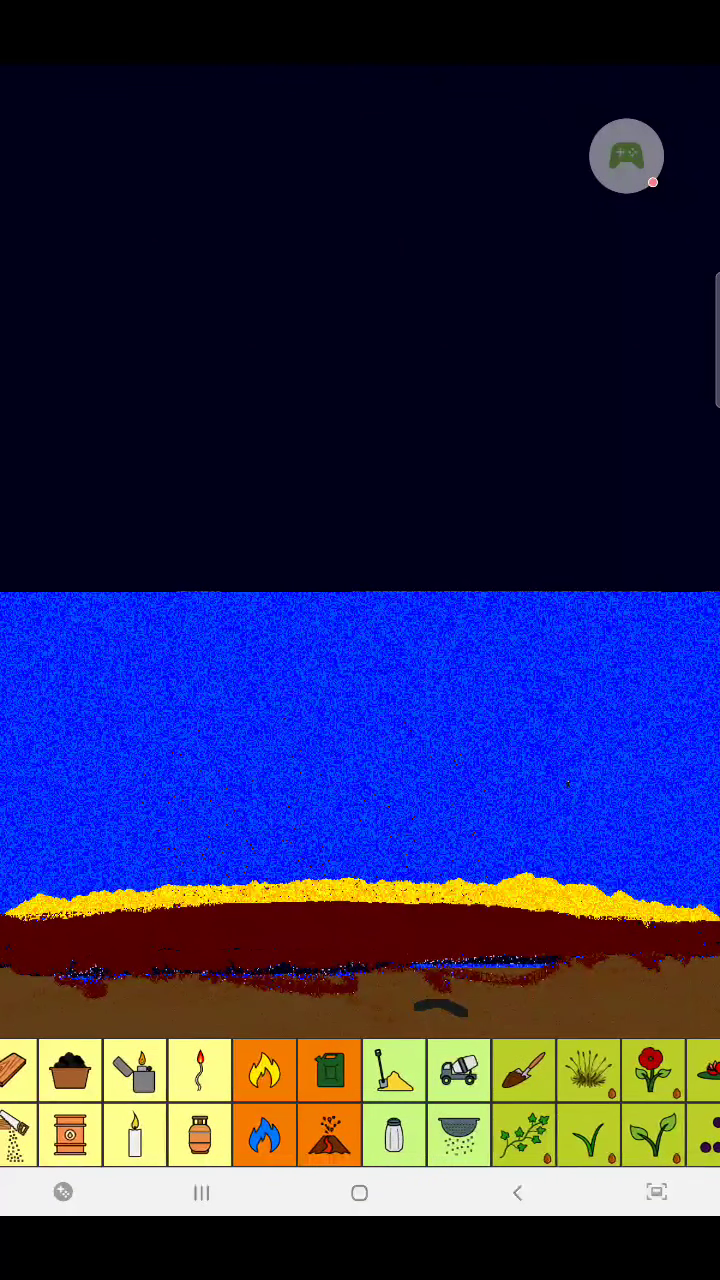
drag(600, 1100, 50, 1100)
click(688, 1135)
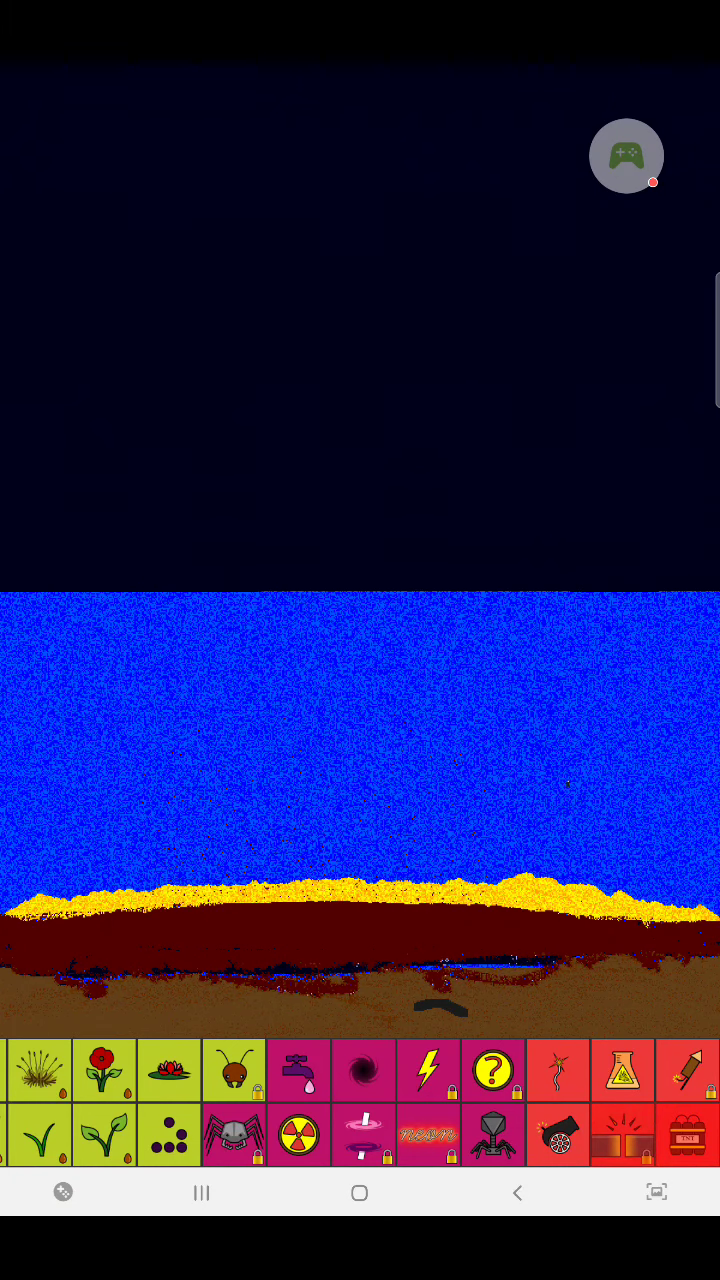
Dismiss the premium unlock offer, choose C4 and draw a C4 shape in the sky
click(432, 1070)
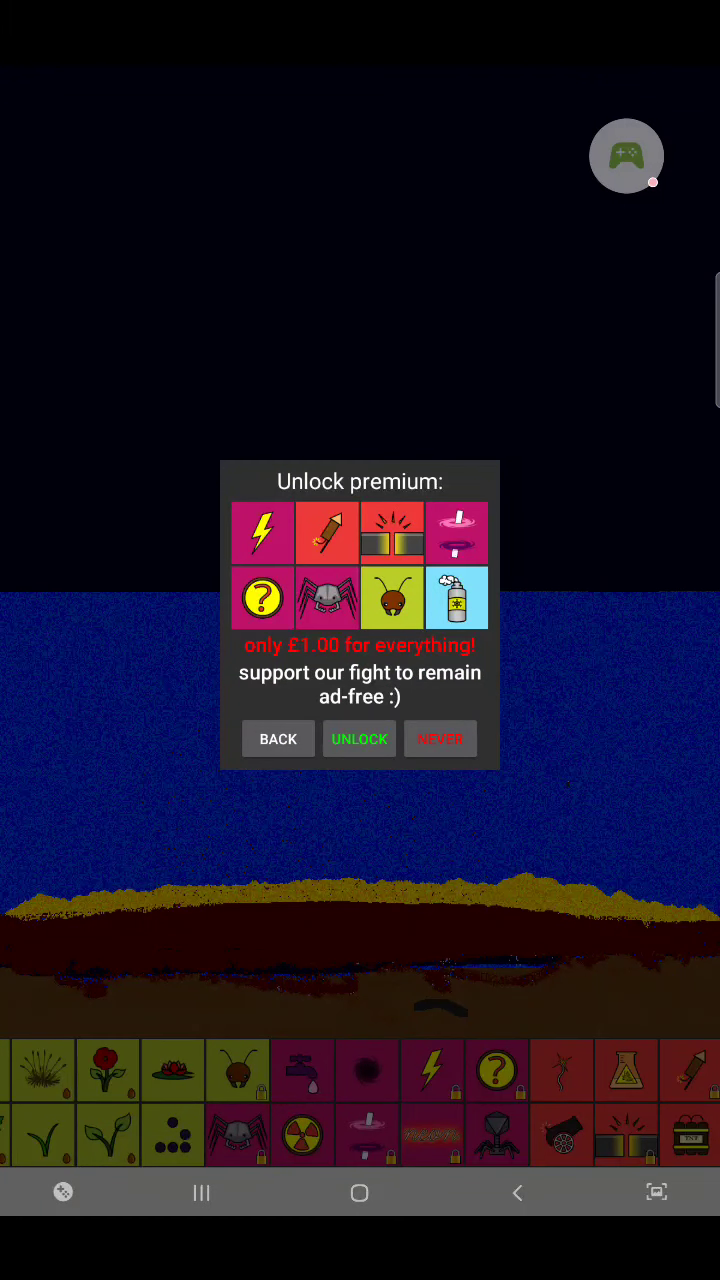
click(278, 738)
click(366, 1070)
mouse_move(536, 190)
mouse_down()
mouse_move(420, 158)
mouse_move(510, 162)
mouse_up()
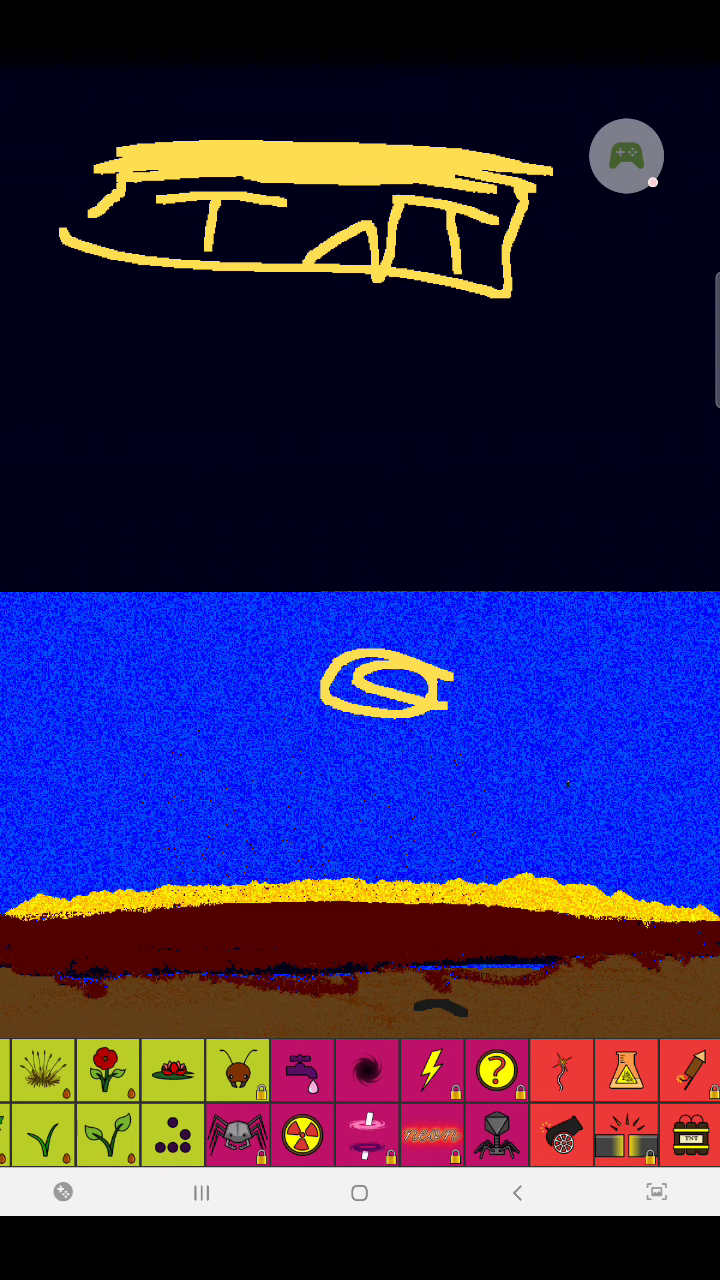
scroll(360, 1102, left, 10)
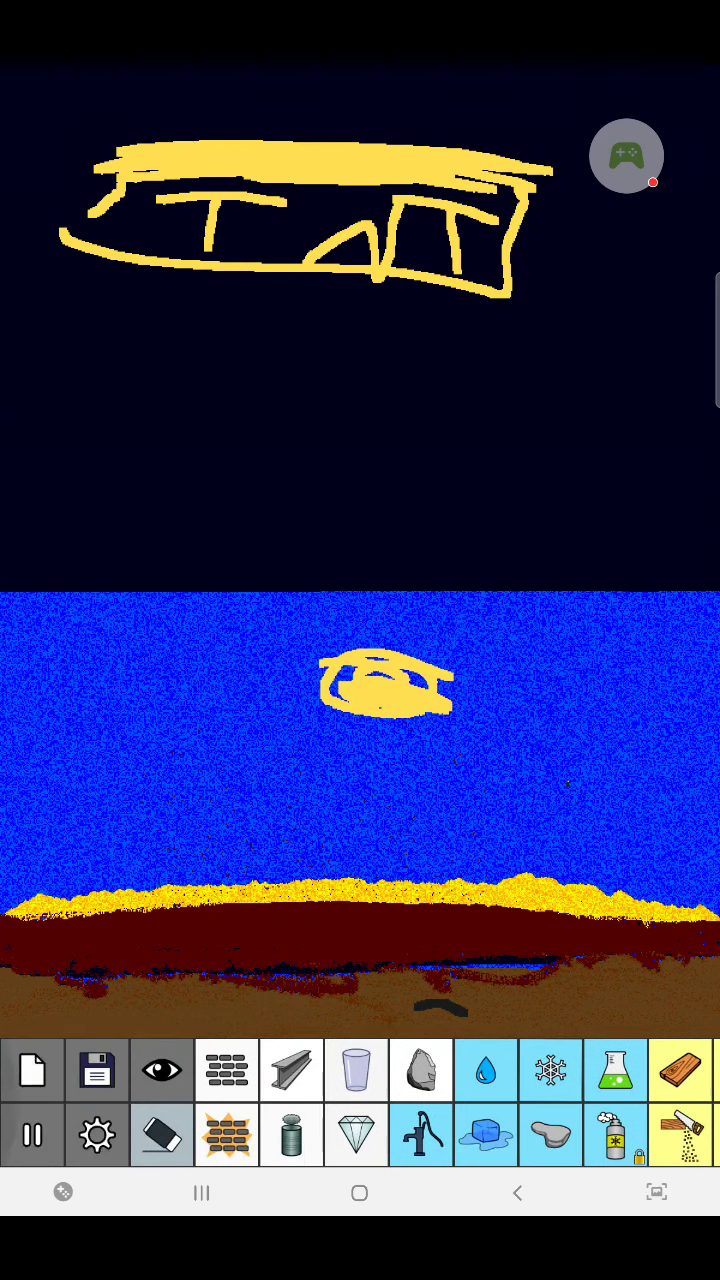
scroll(360, 1102, right, 5)
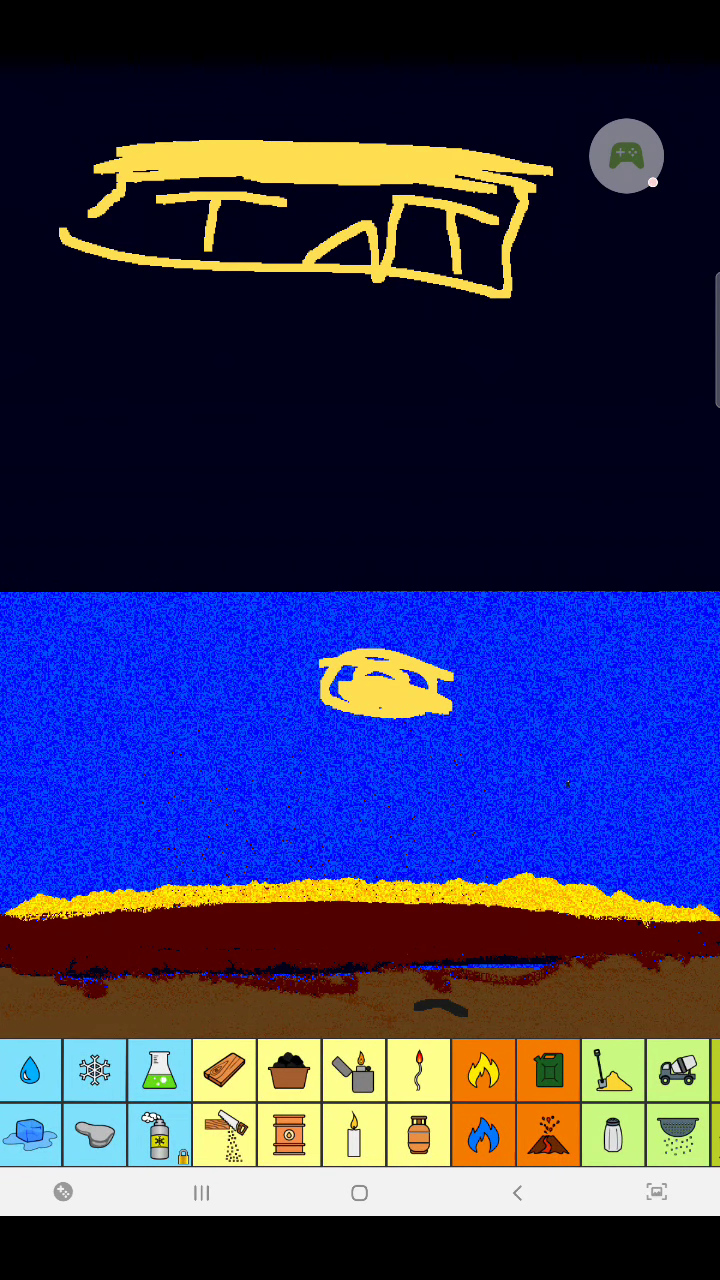
Ignite the C4 loop in the water with flame
drag(484, 1135, 432, 1135)
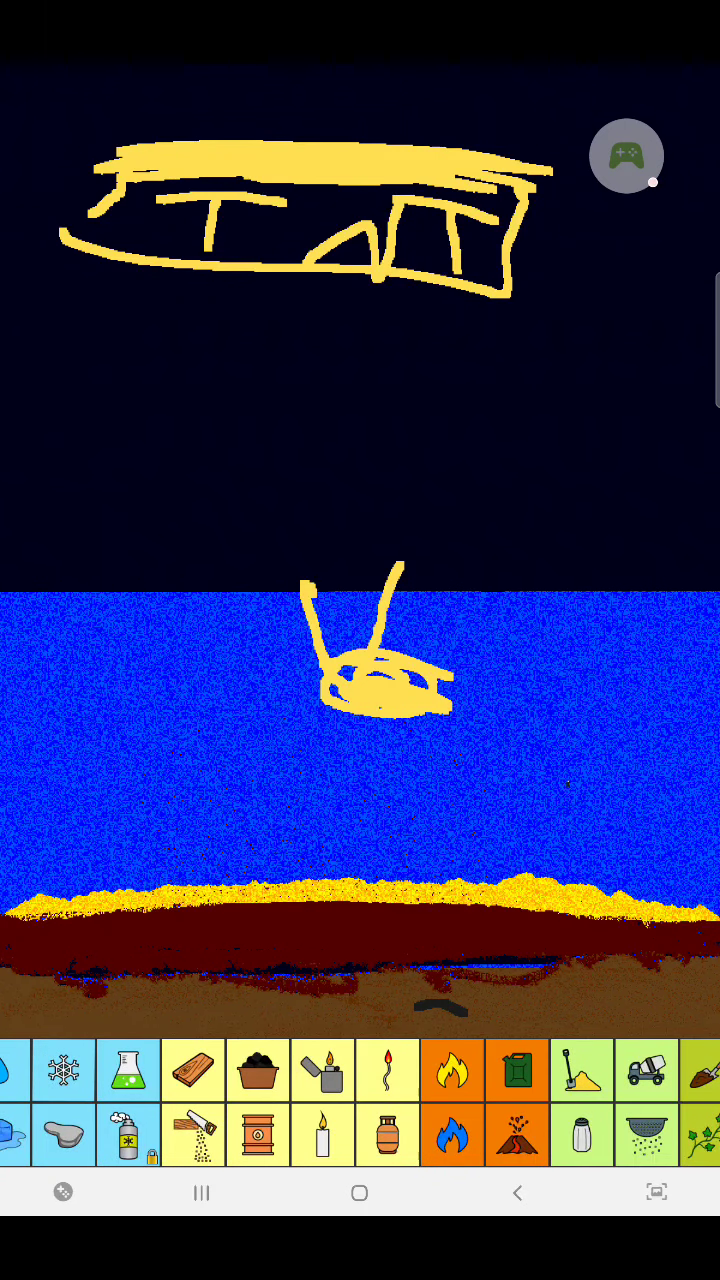
click(387, 1070)
click(380, 660)
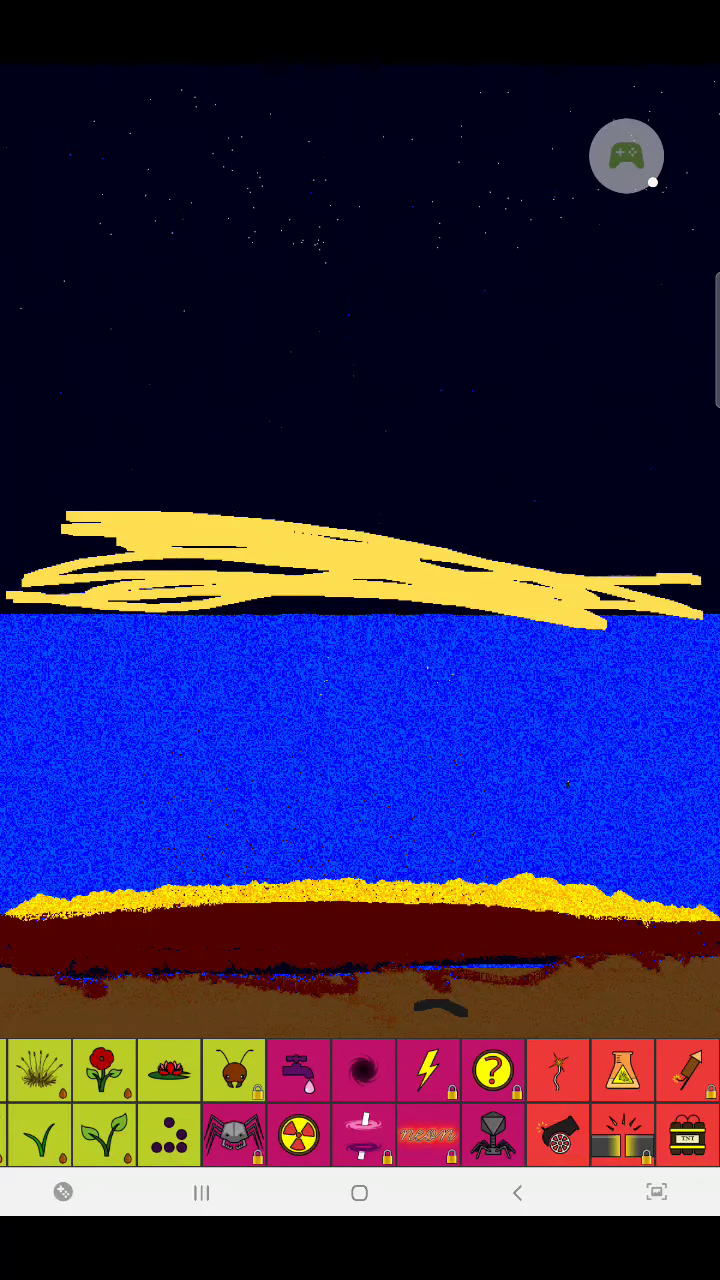
drag(150, 1100, 490, 1100)
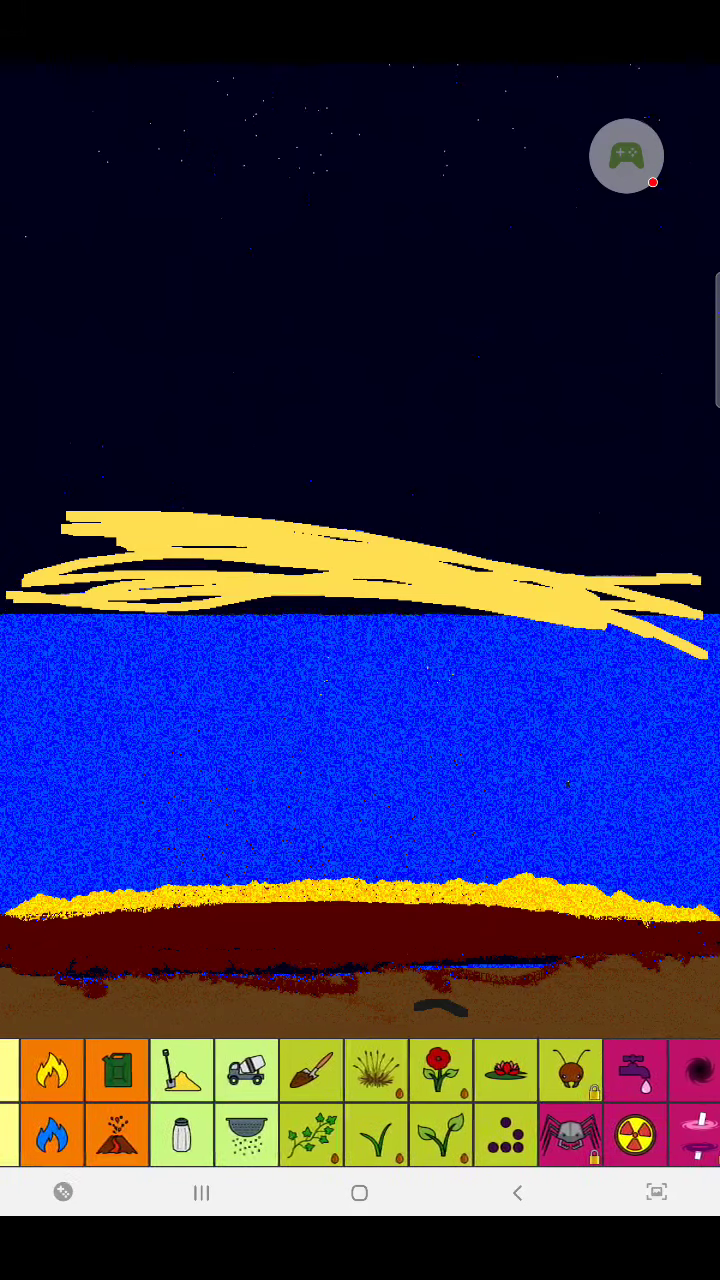
drag(300, 1100, 430, 1100)
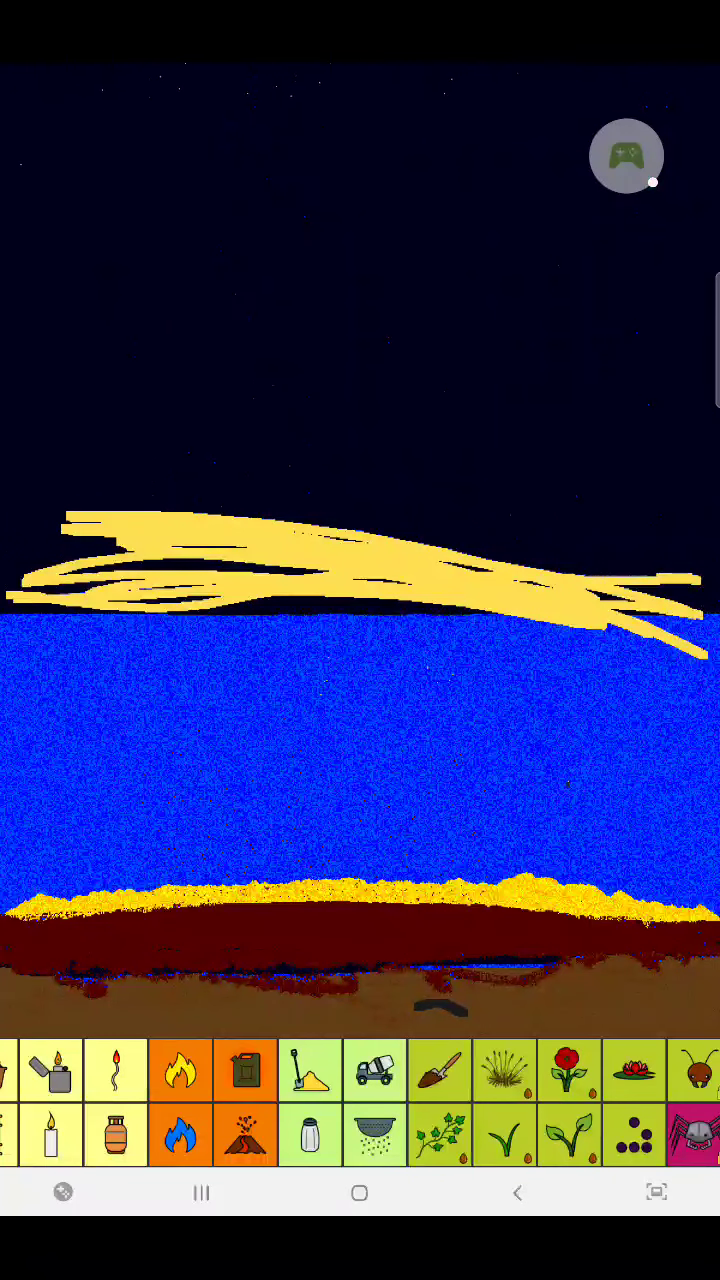
Pour three petrol strokes over the yellow C4 and set them alight with fire
click(245, 1070)
mouse_move(650, 450)
mouse_down()
mouse_move(100, 450)
mouse_move(600, 460)
mouse_up()
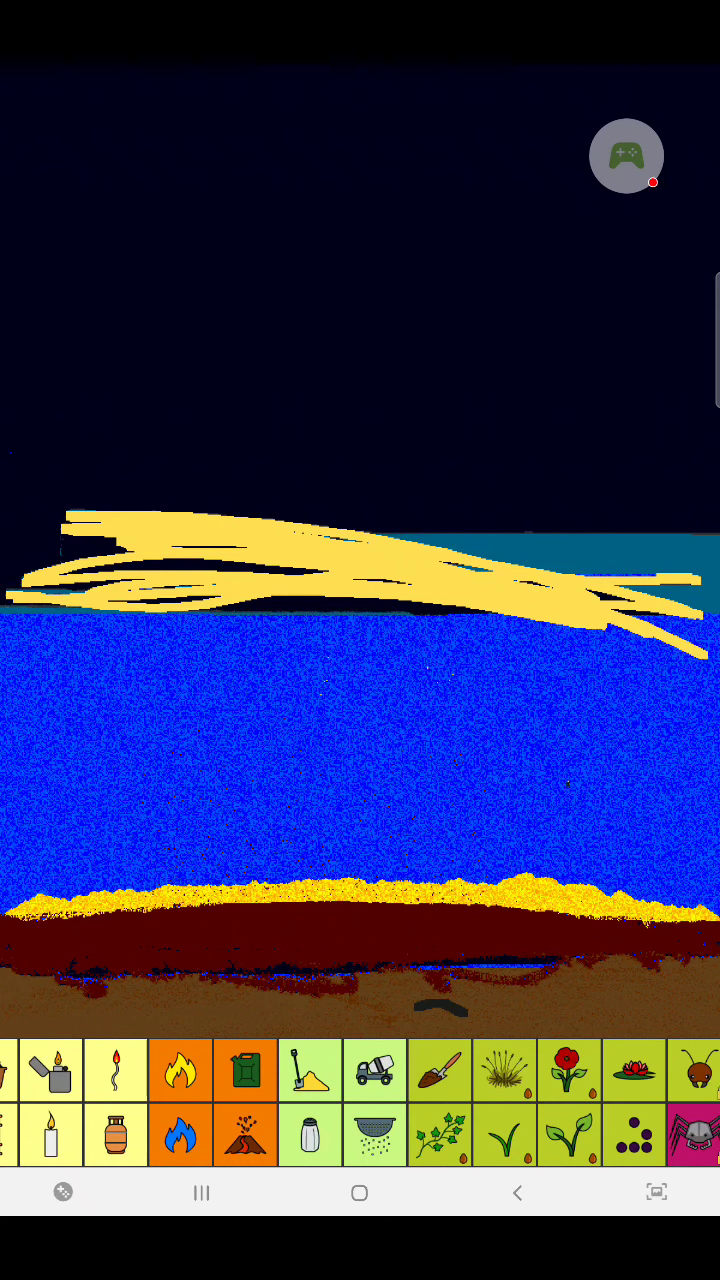
drag(130, 425, 570, 515)
mouse_move(400, 450)
mouse_down()
mouse_move(40, 405)
mouse_move(380, 470)
mouse_move(10, 455)
mouse_up()
click(180, 1070)
drag(255, 410, 545, 462)
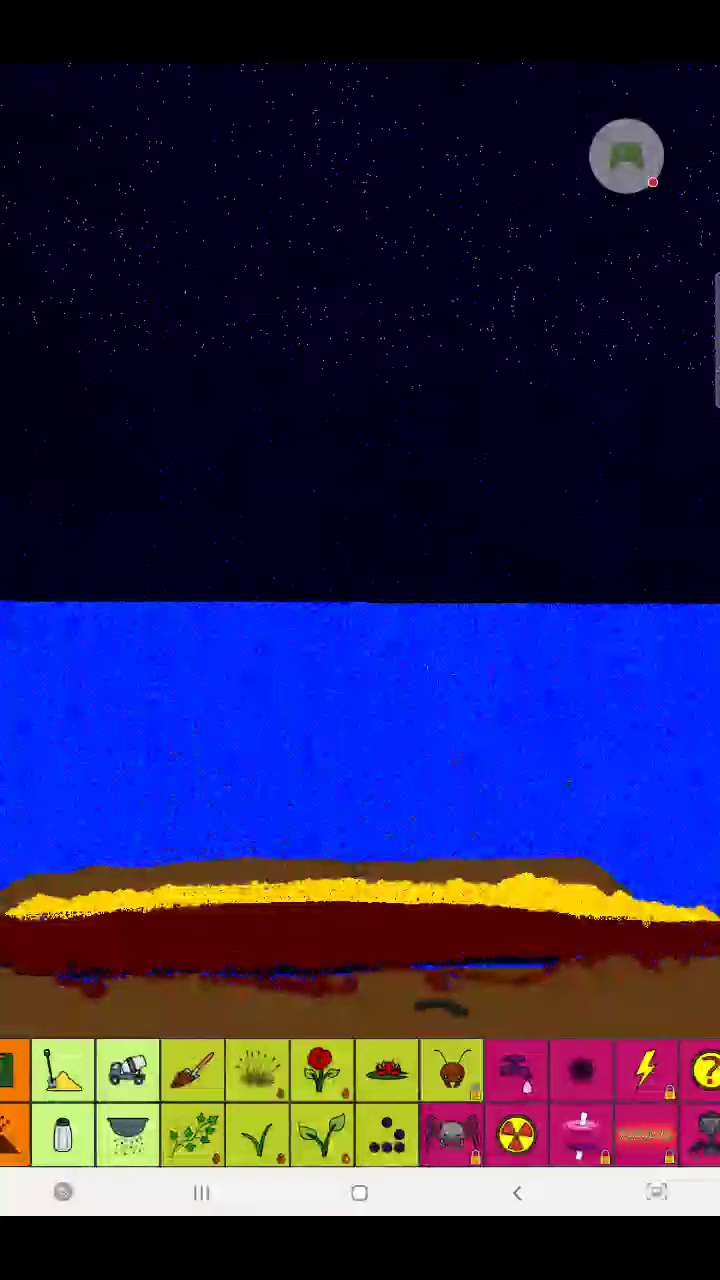
Pile soil into the water and extend the mound further left
mouse_move(460, 830)
mouse_down()
mouse_move(380, 795)
mouse_move(200, 760)
mouse_move(420, 800)
mouse_move(200, 770)
mouse_up()
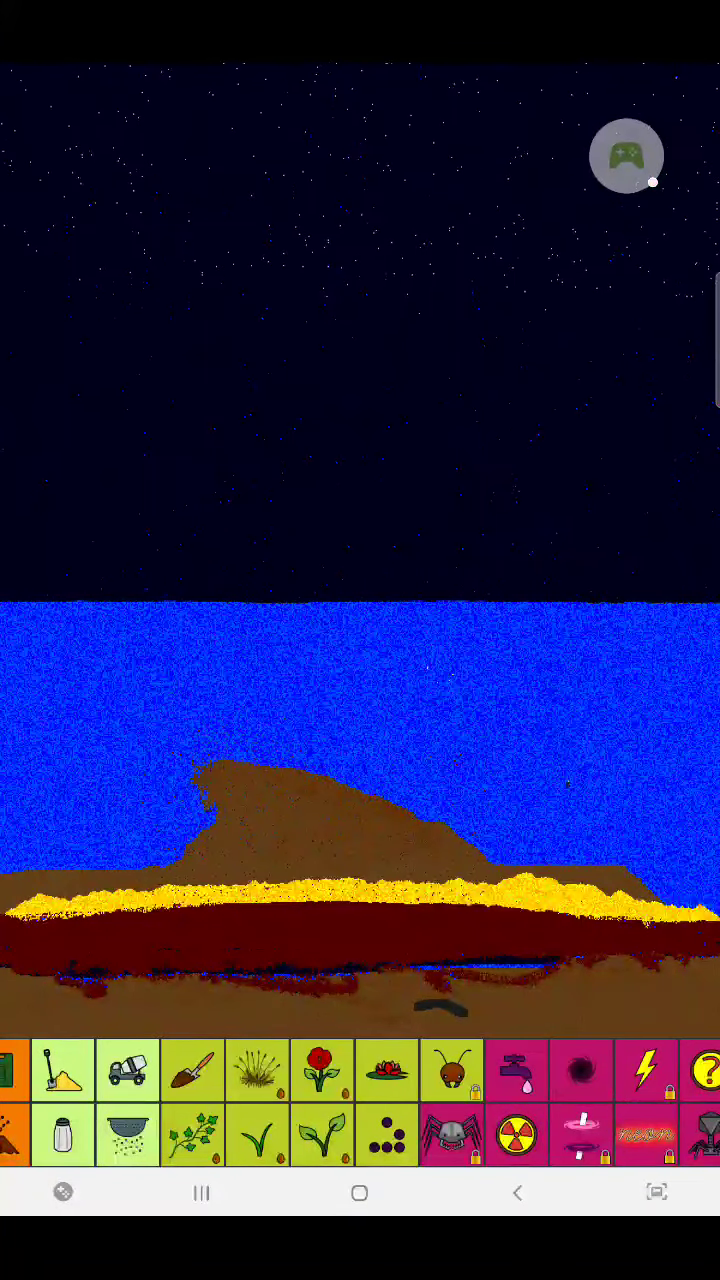
mouse_move(90, 790)
mouse_down()
mouse_move(110, 840)
mouse_move(320, 740)
mouse_move(160, 700)
mouse_move(380, 720)
mouse_move(180, 650)
mouse_move(400, 680)
mouse_move(120, 700)
mouse_move(150, 630)
mouse_move(30, 640)
mouse_move(200, 585)
mouse_move(400, 680)
mouse_move(60, 570)
mouse_up()
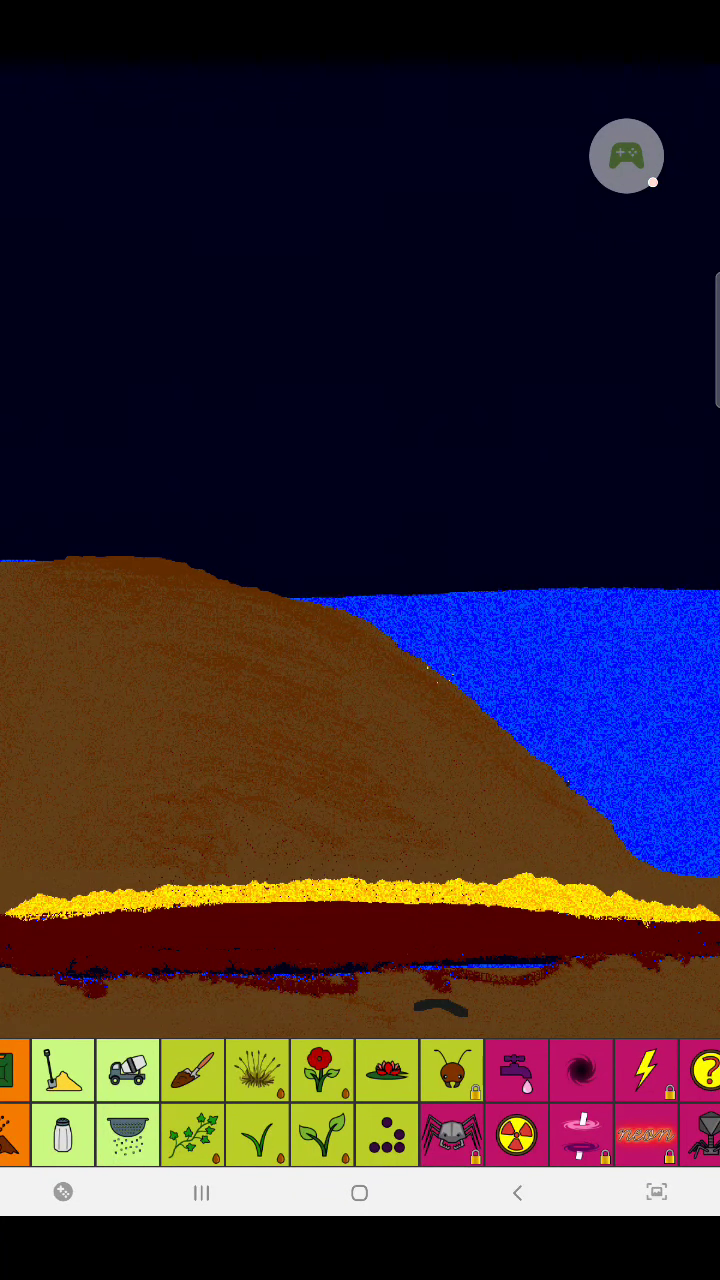
click(270, 1135)
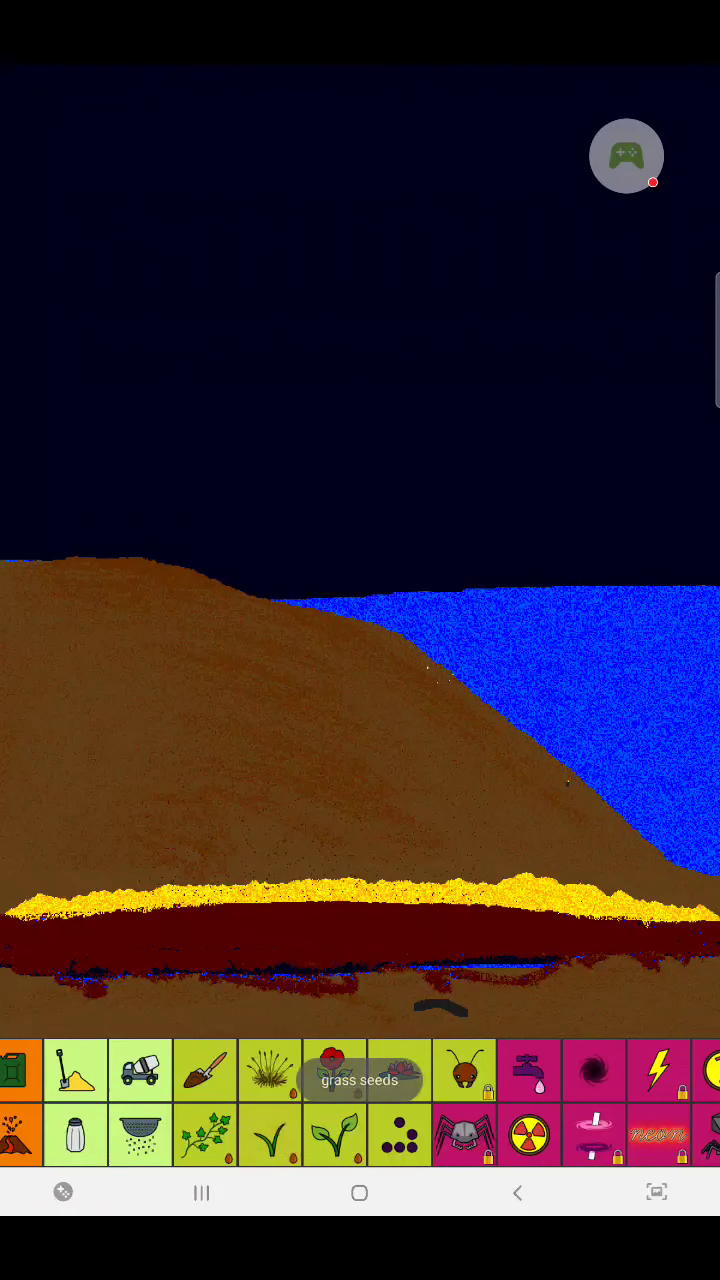
drag(200, 1100, 650, 1100)
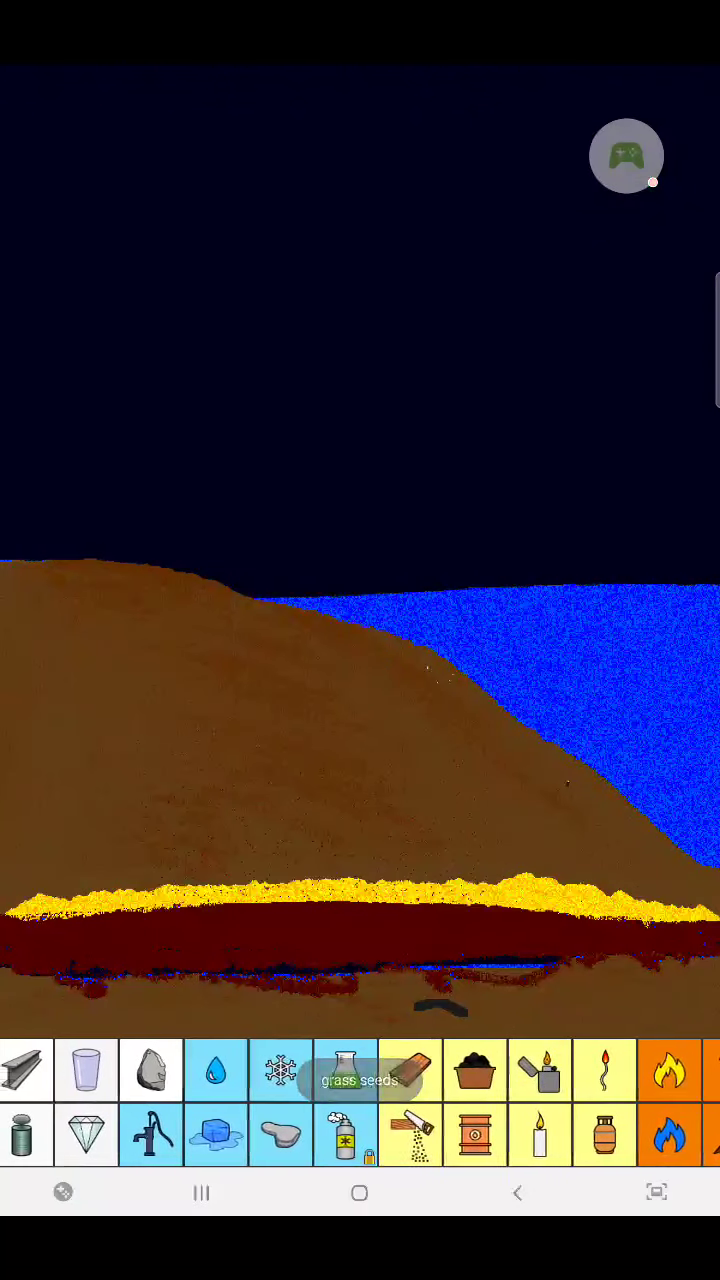
mouse_move(600, 1100)
mouse_down()
mouse_move(100, 1100)
mouse_move(417, 1100)
mouse_up()
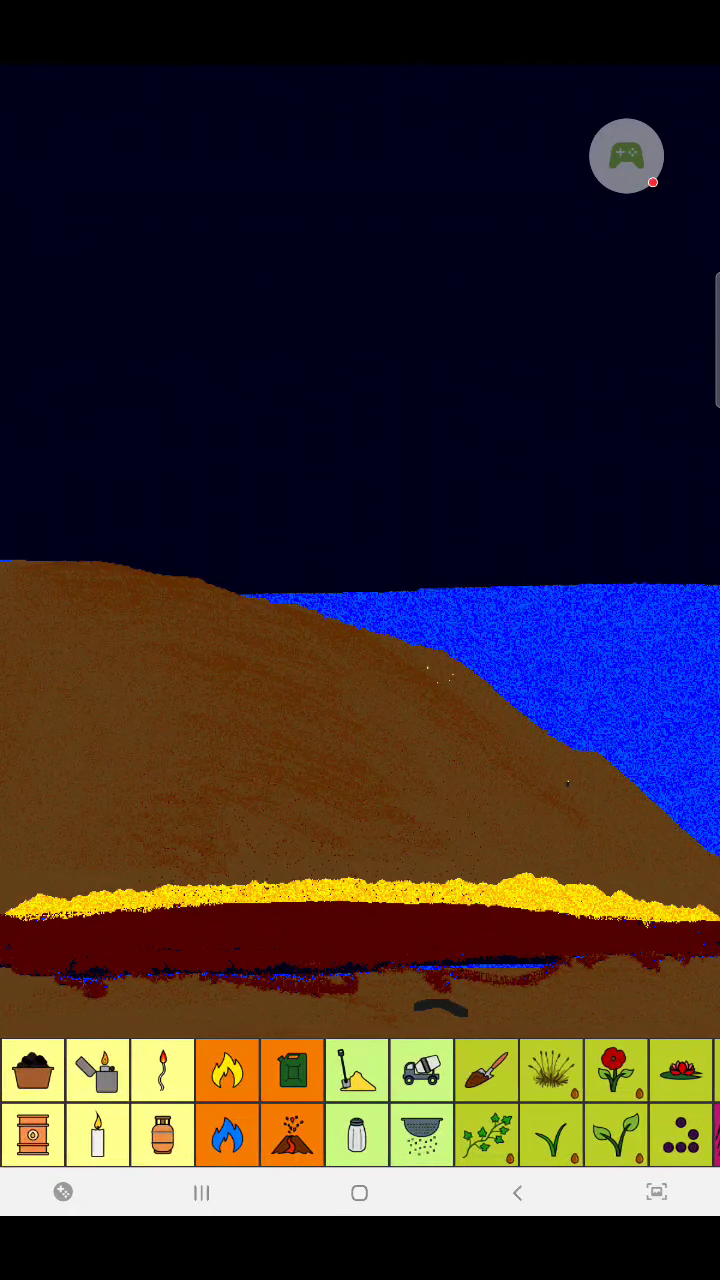
Pour lava down the soil hill slope, then switch to C4 explosive
click(292, 1135)
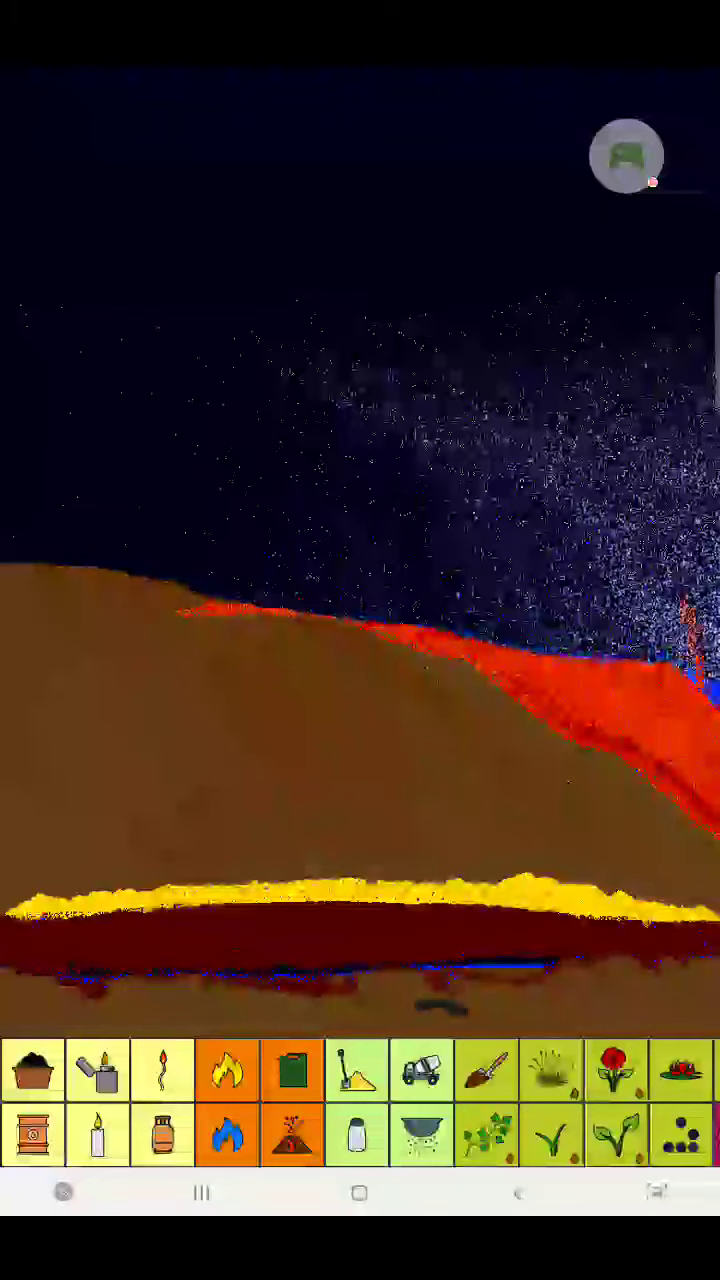
drag(600, 1100, 100, 1100)
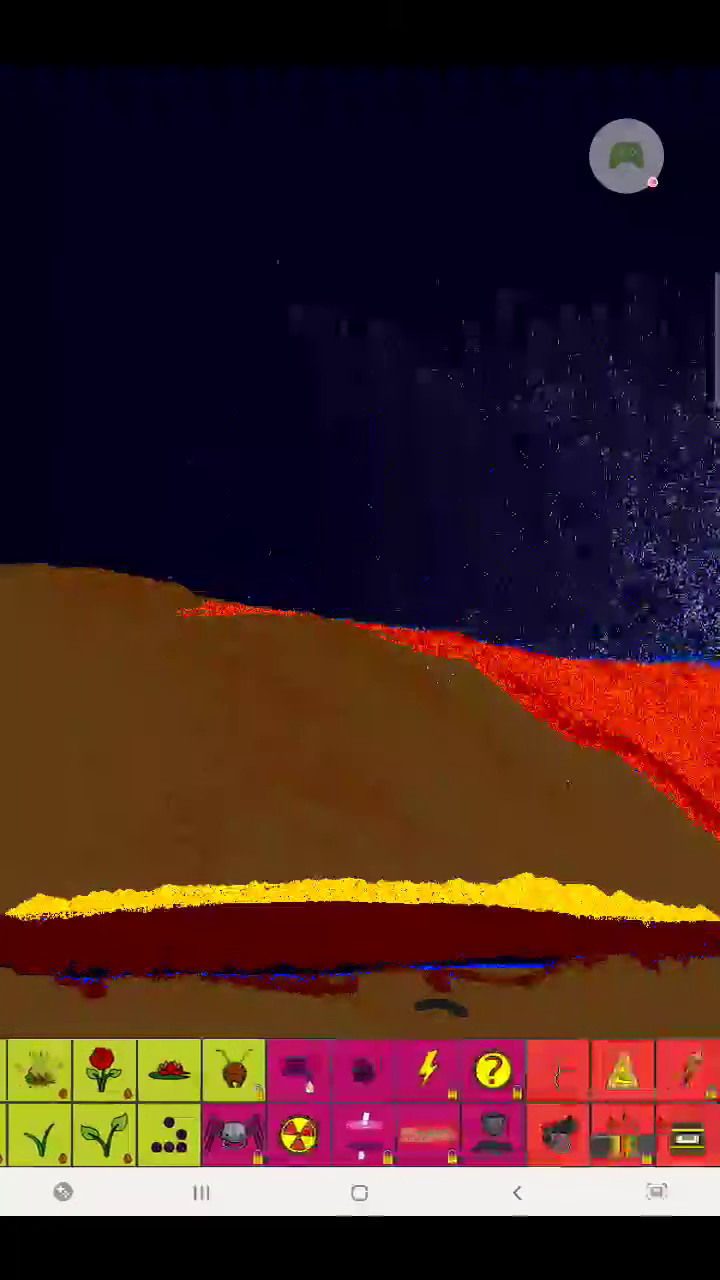
click(428, 1135)
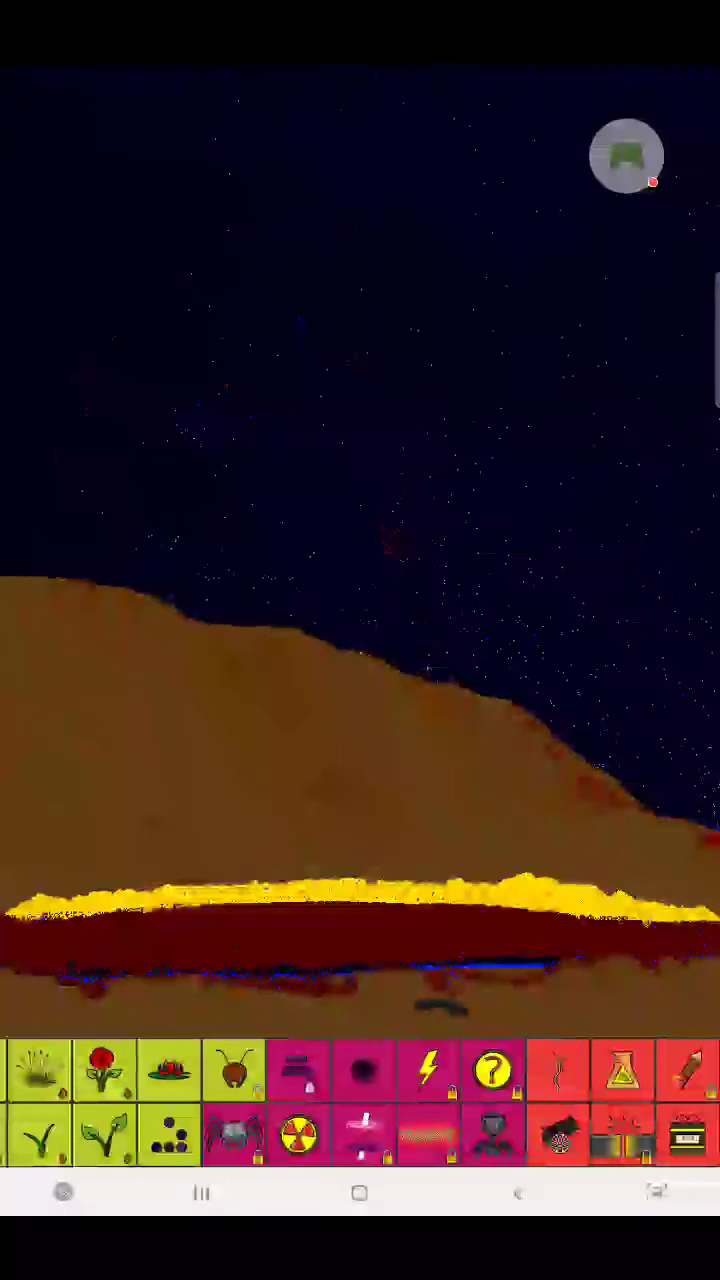
drag(150, 1100, 600, 1100)
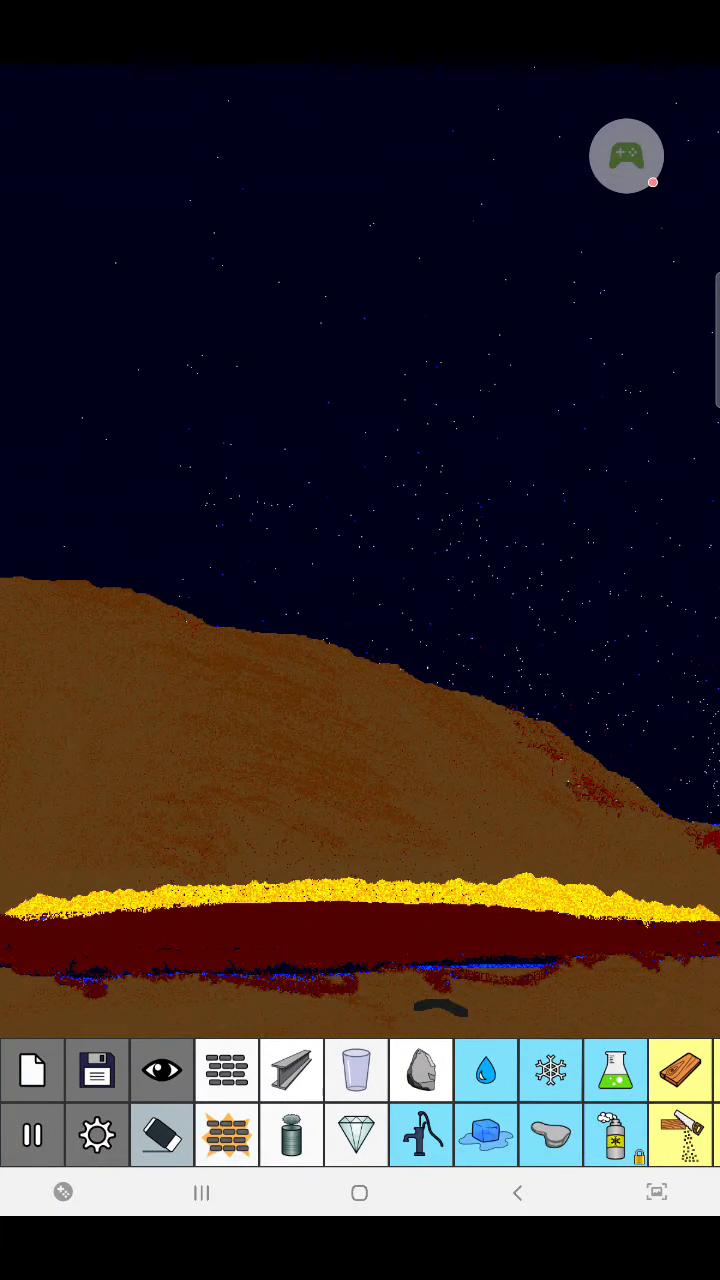
Outline a long ice shape above the yellow sand and scribble it solid
drag(400, 1100, 368, 1100)
click(454, 1135)
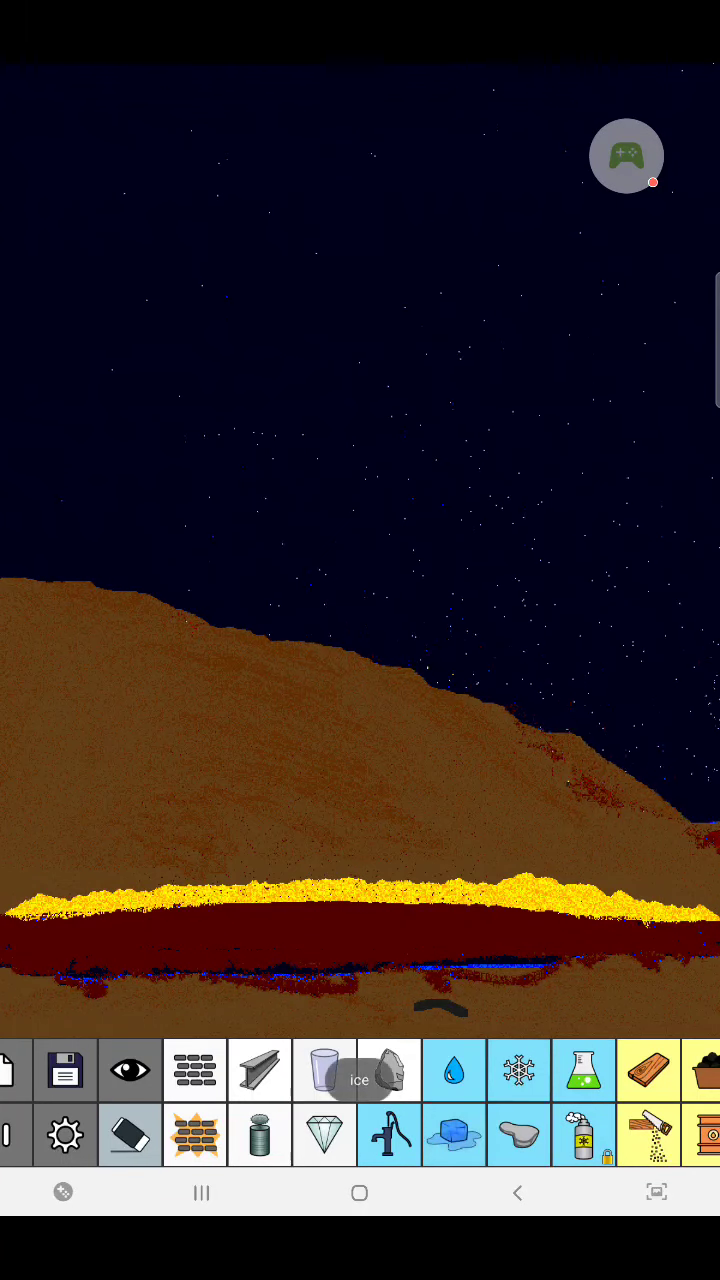
mouse_move(300, 774)
mouse_down()
mouse_move(275, 786)
mouse_move(400, 752)
mouse_move(430, 766)
mouse_up()
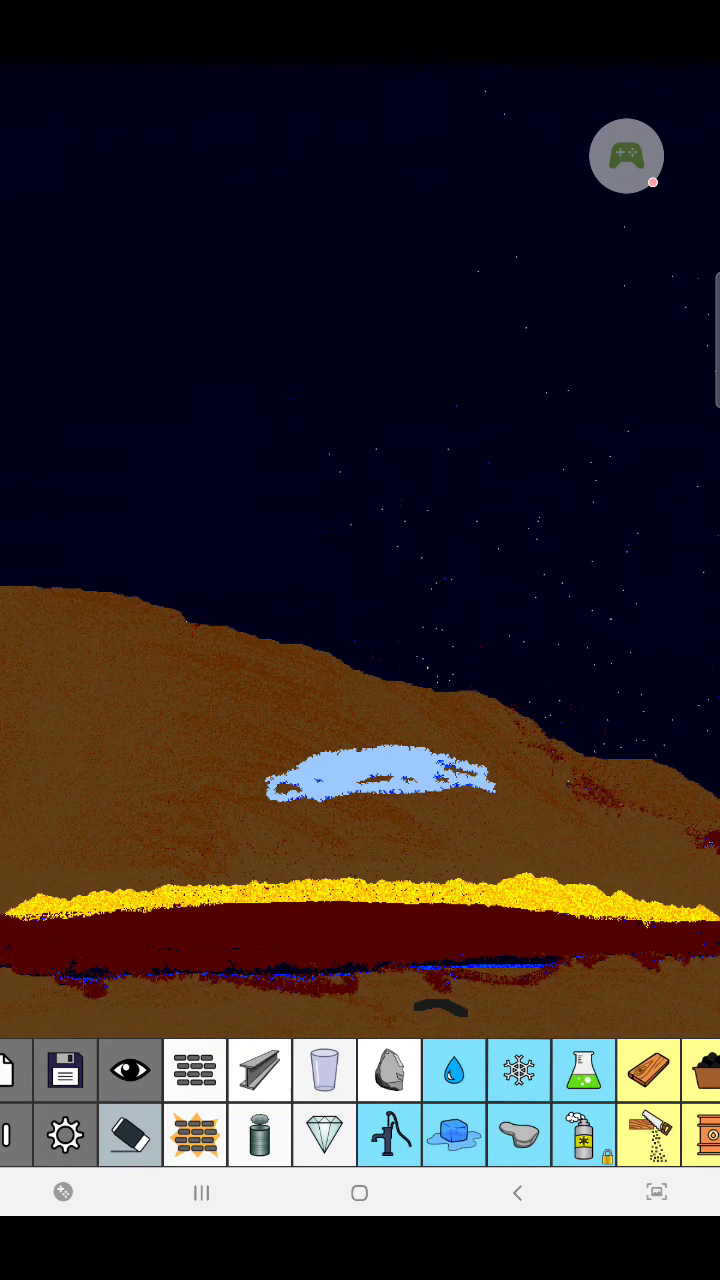
mouse_move(265, 788)
mouse_down()
mouse_move(96, 800)
mouse_move(60, 888)
mouse_move(363, 870)
mouse_move(498, 876)
mouse_up()
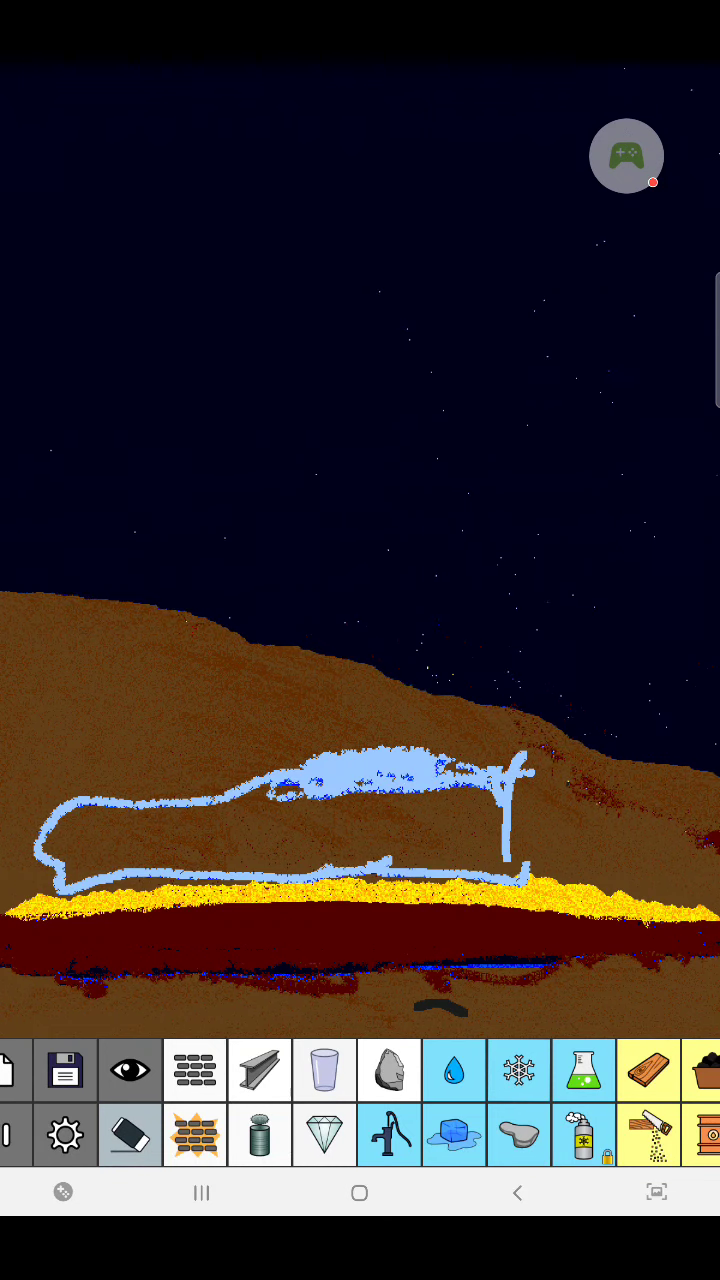
mouse_move(460, 850)
mouse_down()
mouse_move(102, 865)
mouse_move(450, 860)
mouse_move(100, 860)
mouse_move(540, 848)
mouse_move(100, 825)
mouse_up()
drag(100, 825, 504, 810)
drag(504, 810, 330, 798)
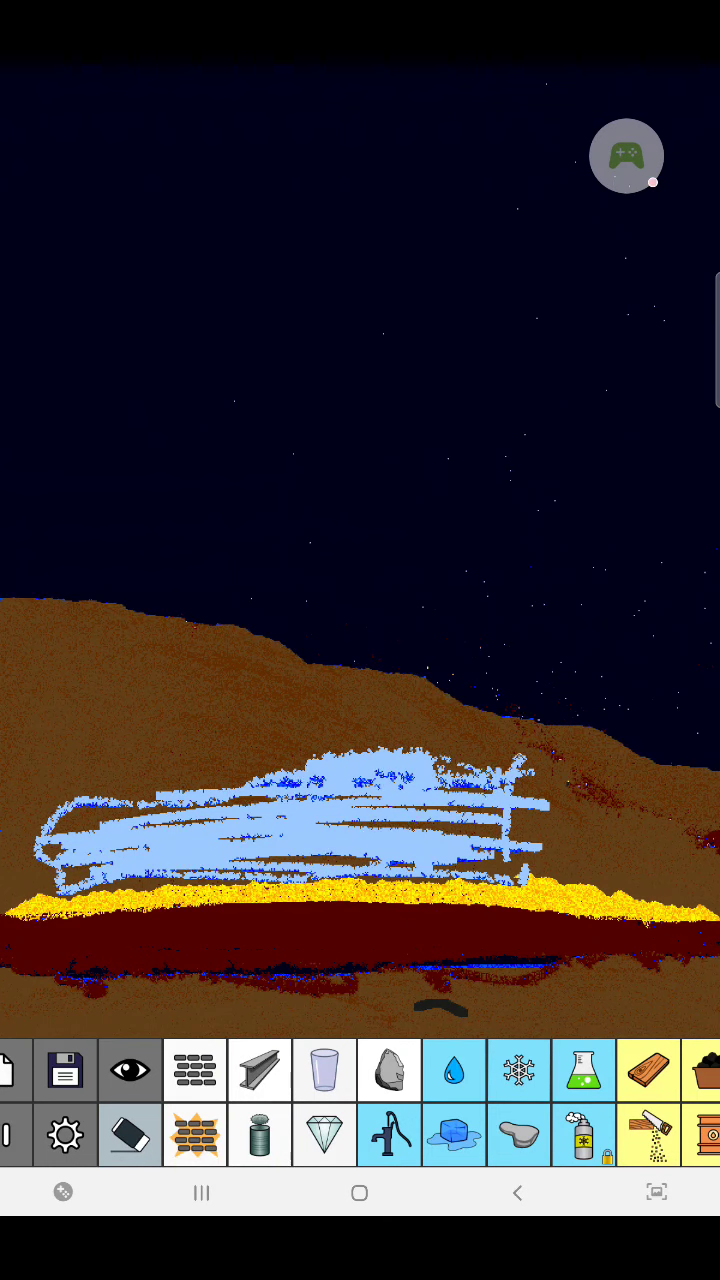
click(389, 1070)
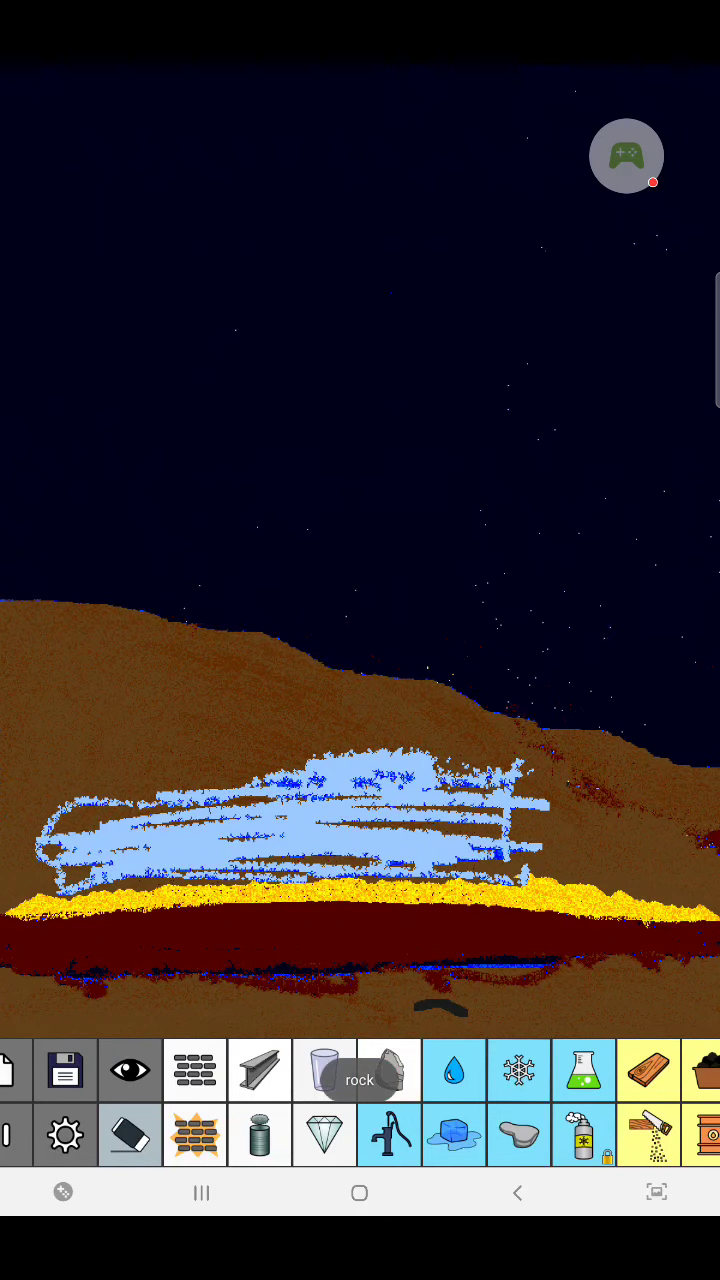
mouse_move(180, 724)
mouse_down()
mouse_move(332, 698)
mouse_move(185, 728)
mouse_move(338, 712)
mouse_up()
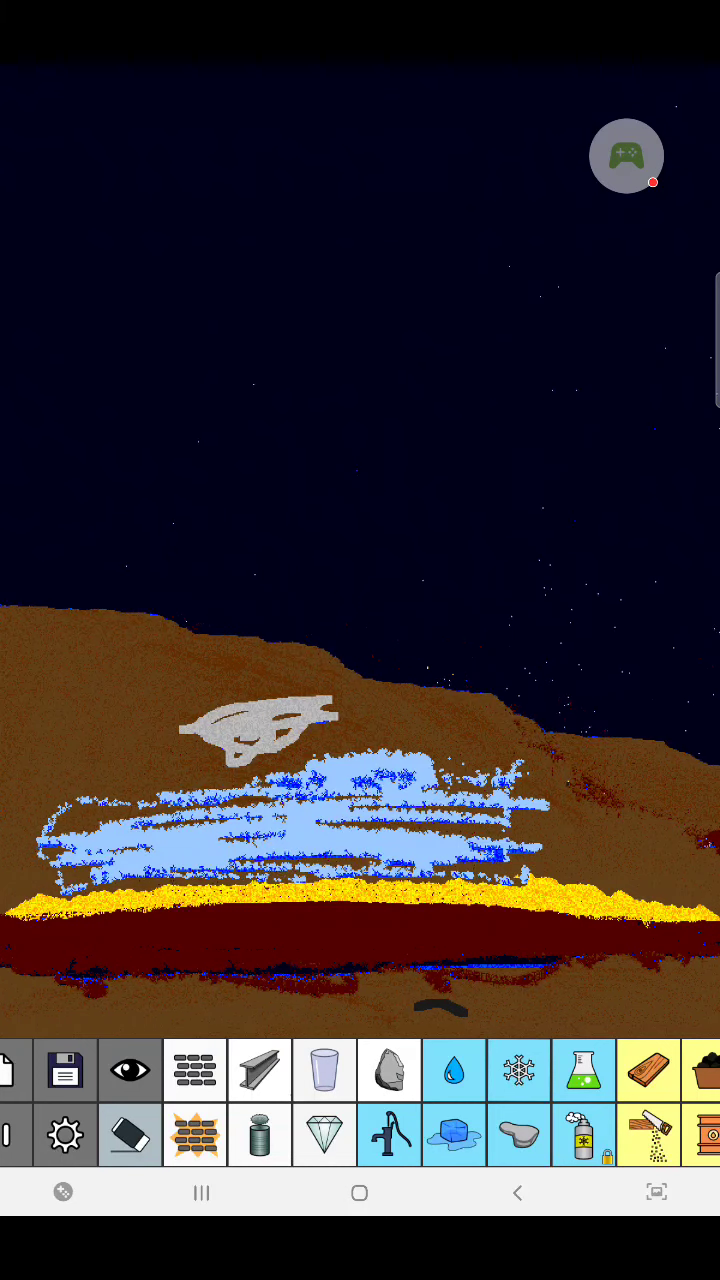
mouse_move(645, 772)
mouse_down()
mouse_move(414, 718)
mouse_move(182, 688)
mouse_move(14, 680)
mouse_move(196, 720)
mouse_move(40, 690)
mouse_move(50, 698)
mouse_up()
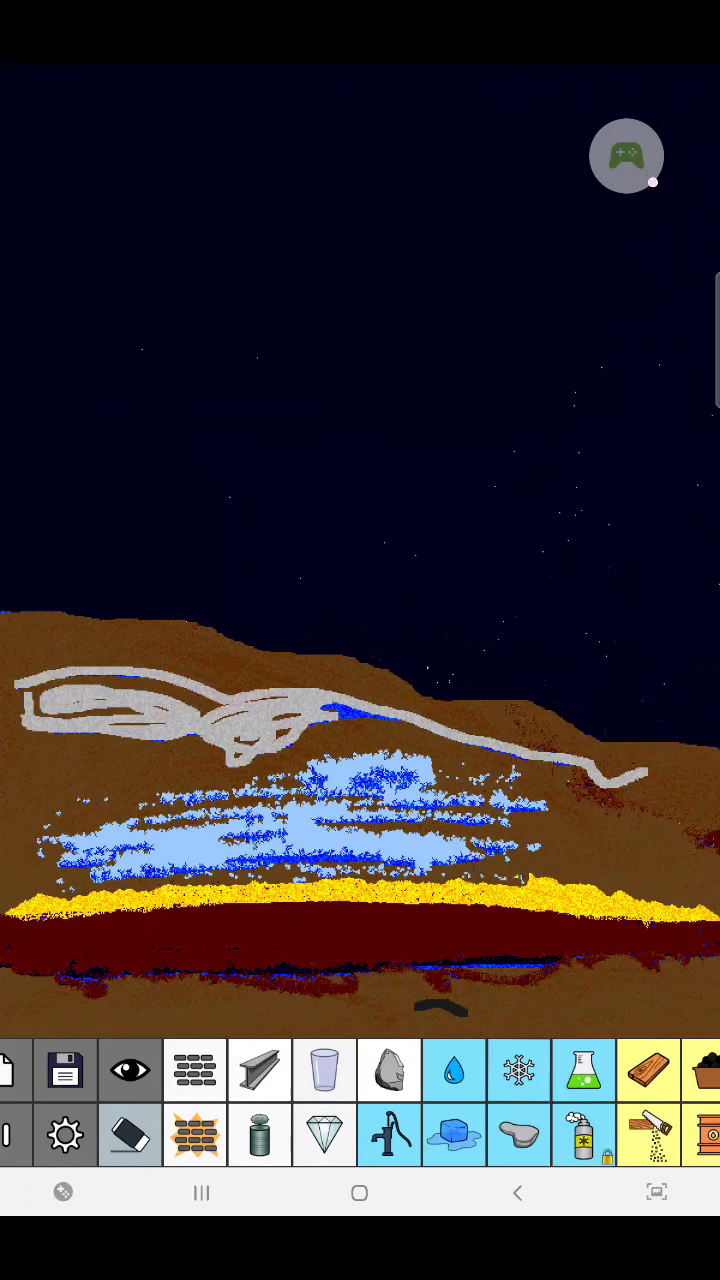
mouse_move(303, 748)
mouse_down()
mouse_move(468, 727)
mouse_move(572, 785)
mouse_up()
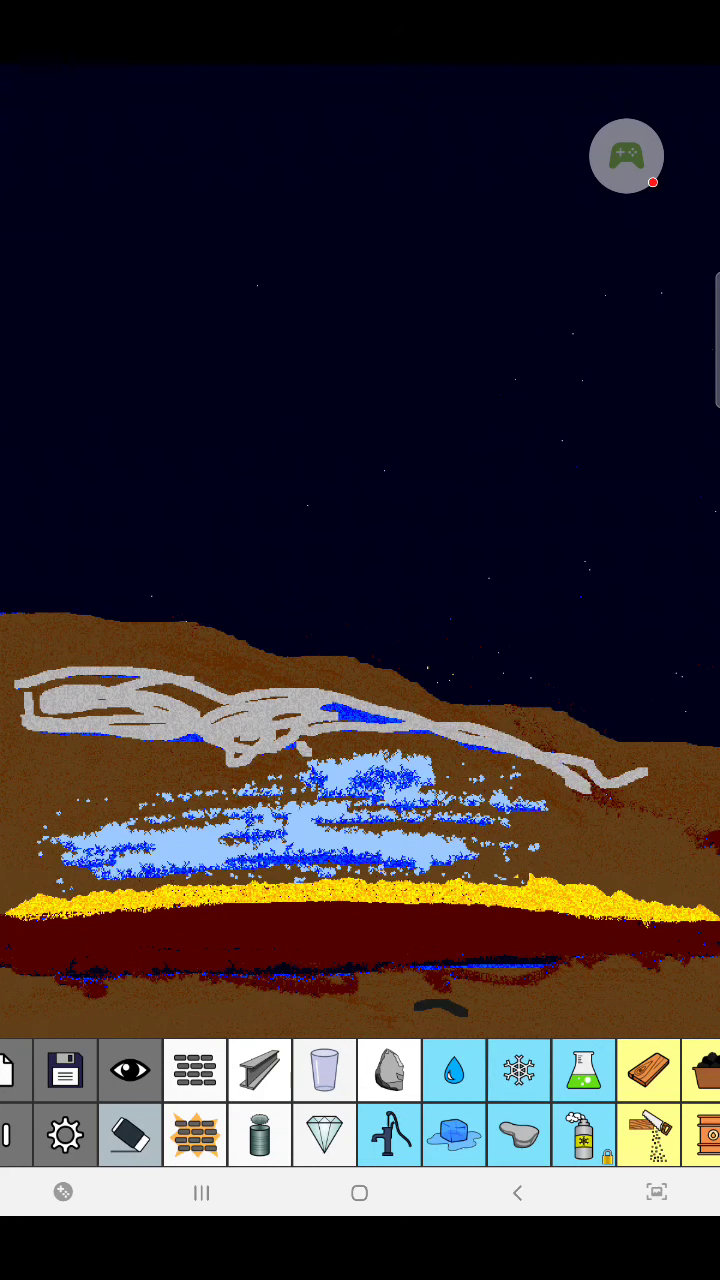
drag(395, 714, 475, 716)
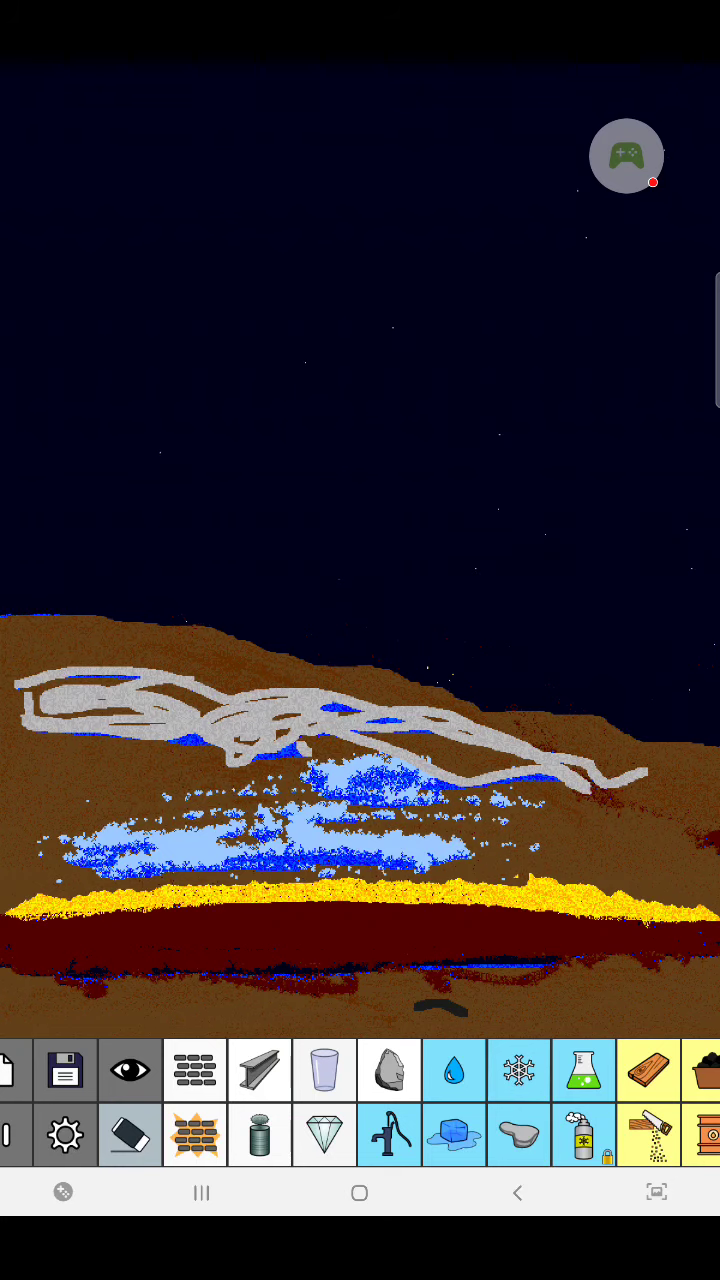
Sprinkle two snow strokes across the sky and spread sand along the hilltop's right
click(519, 1070)
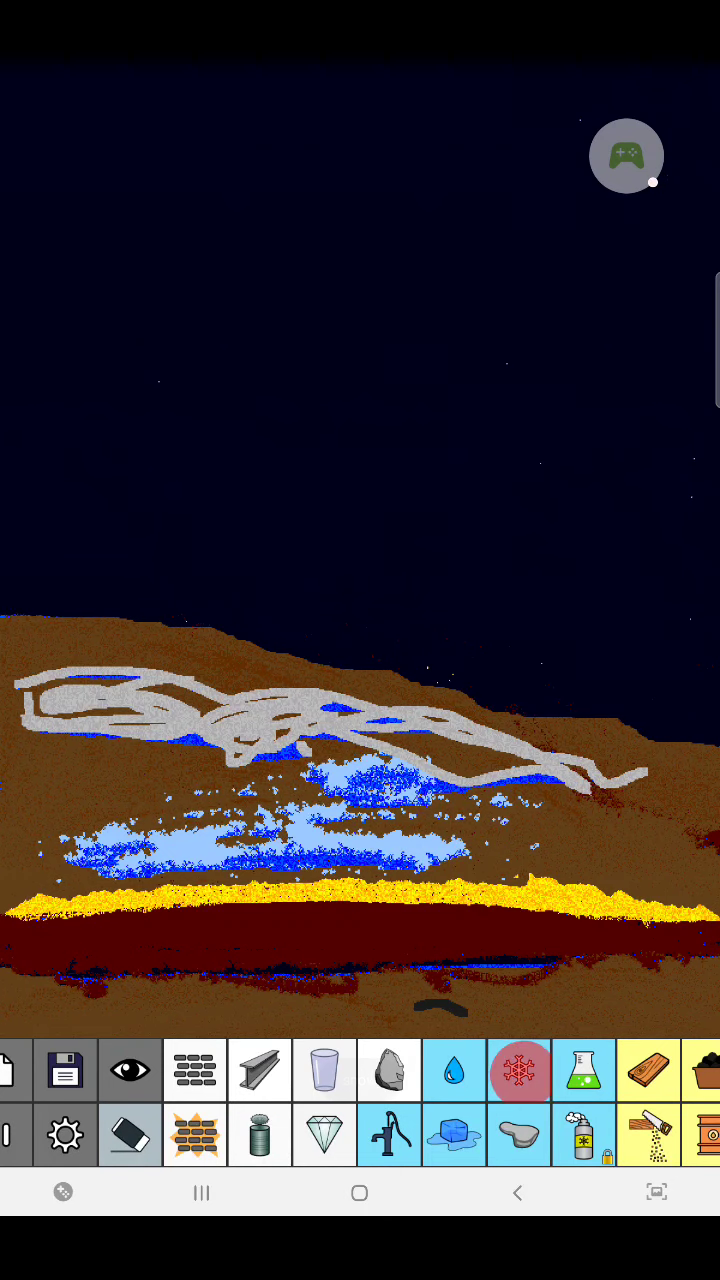
drag(250, 410, 415, 398)
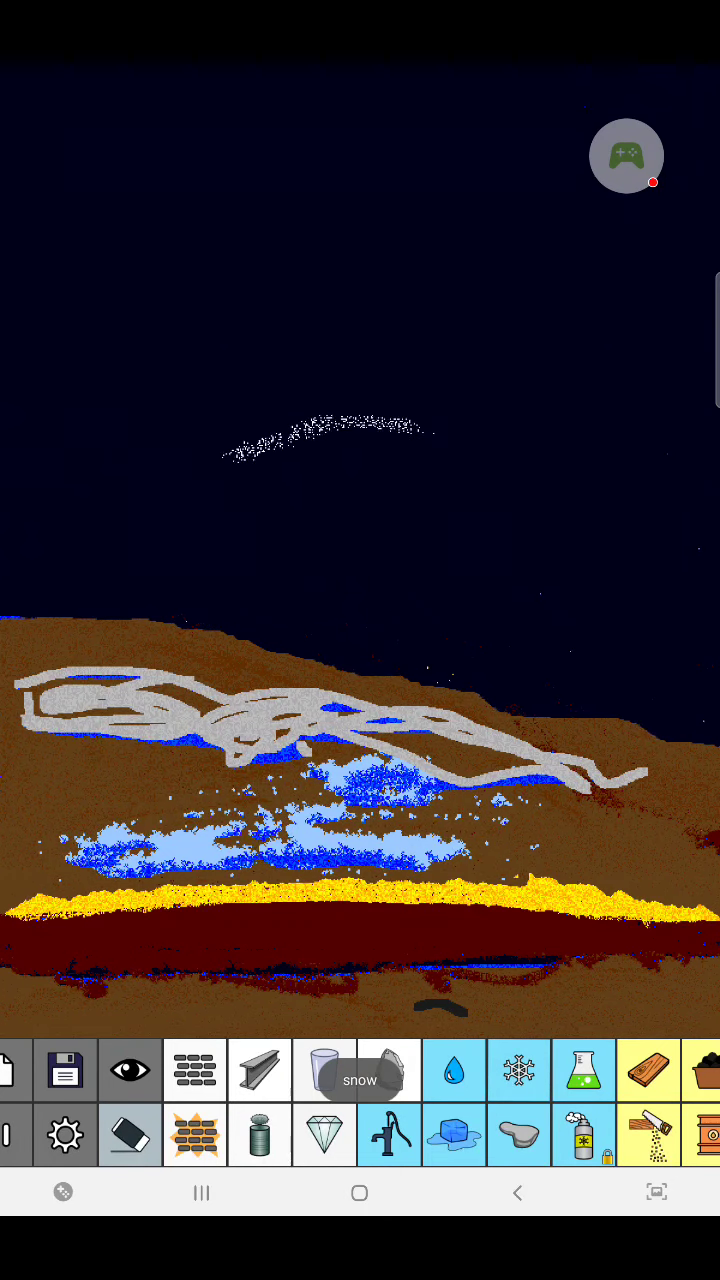
drag(478, 648, 650, 638)
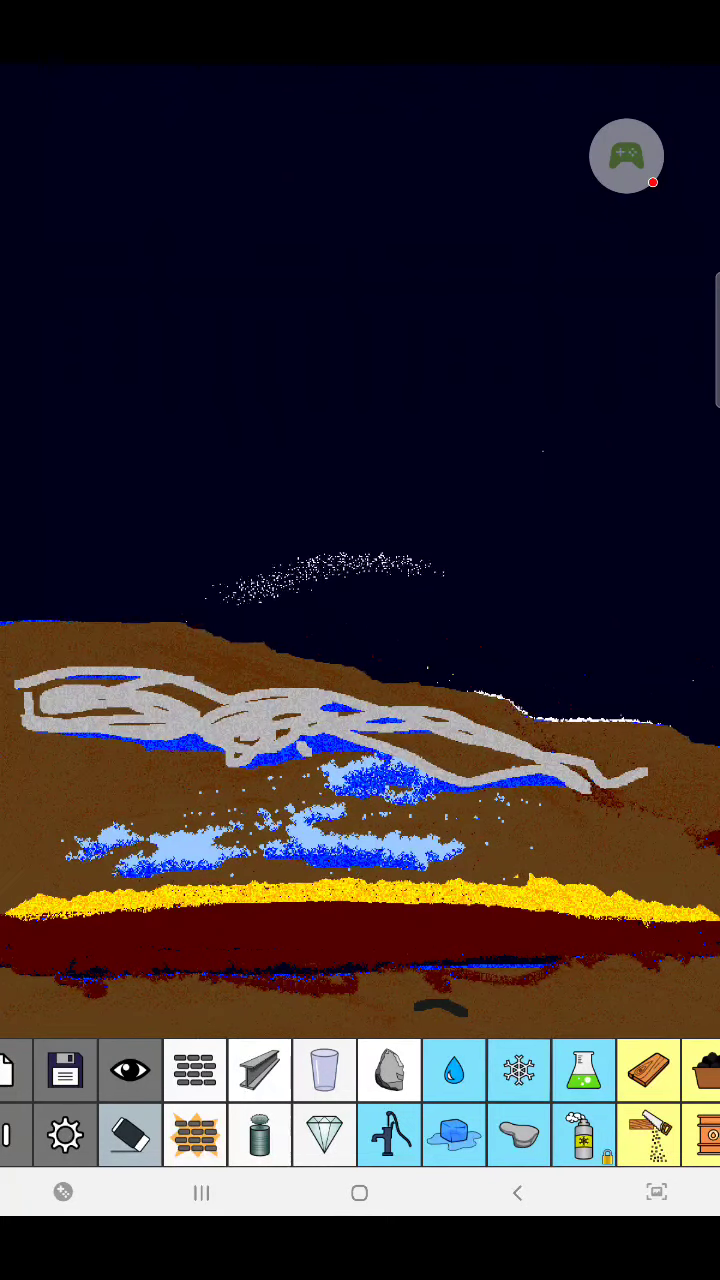
drag(550, 1100, 235, 1100)
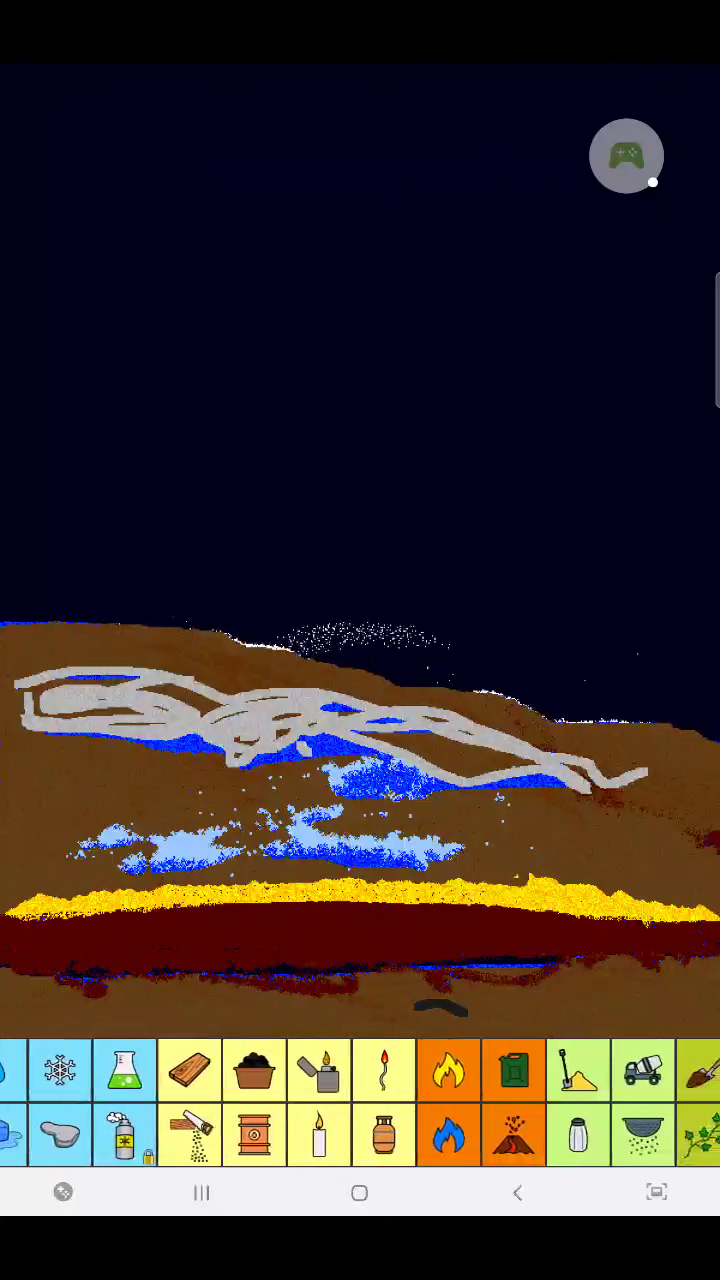
drag(400, 1100, 330, 1100)
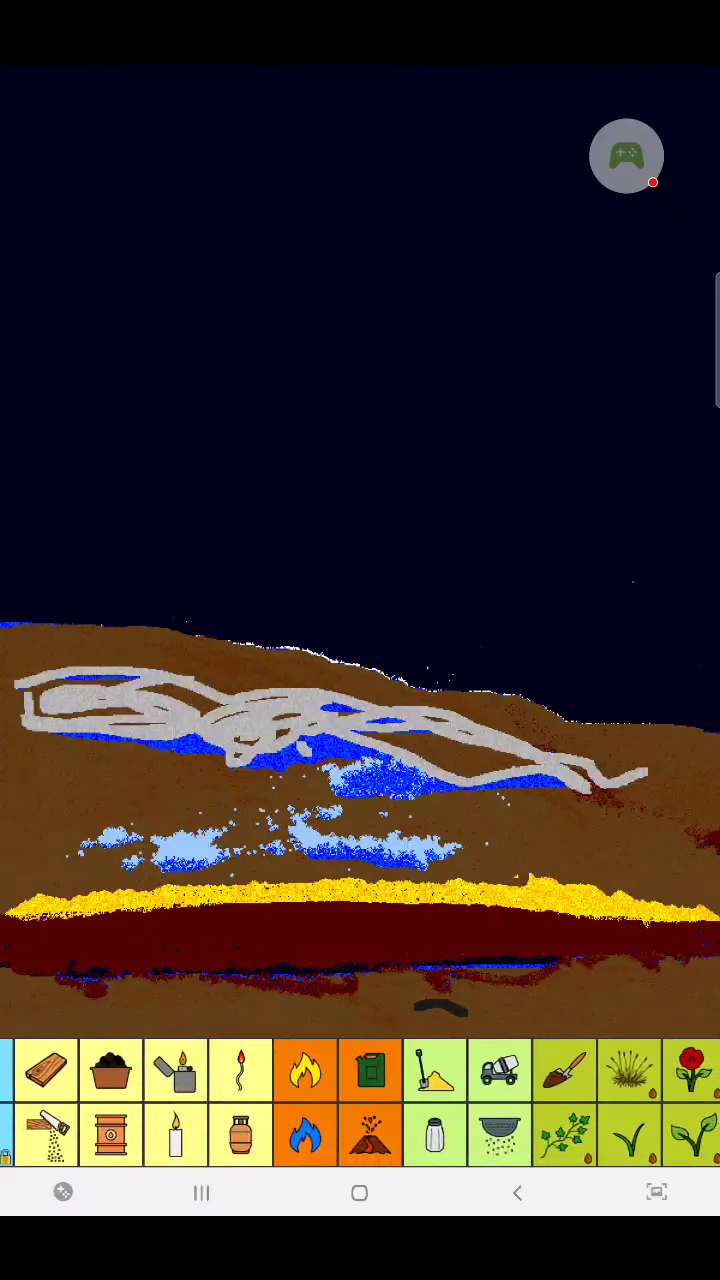
click(435, 1070)
drag(530, 685, 695, 700)
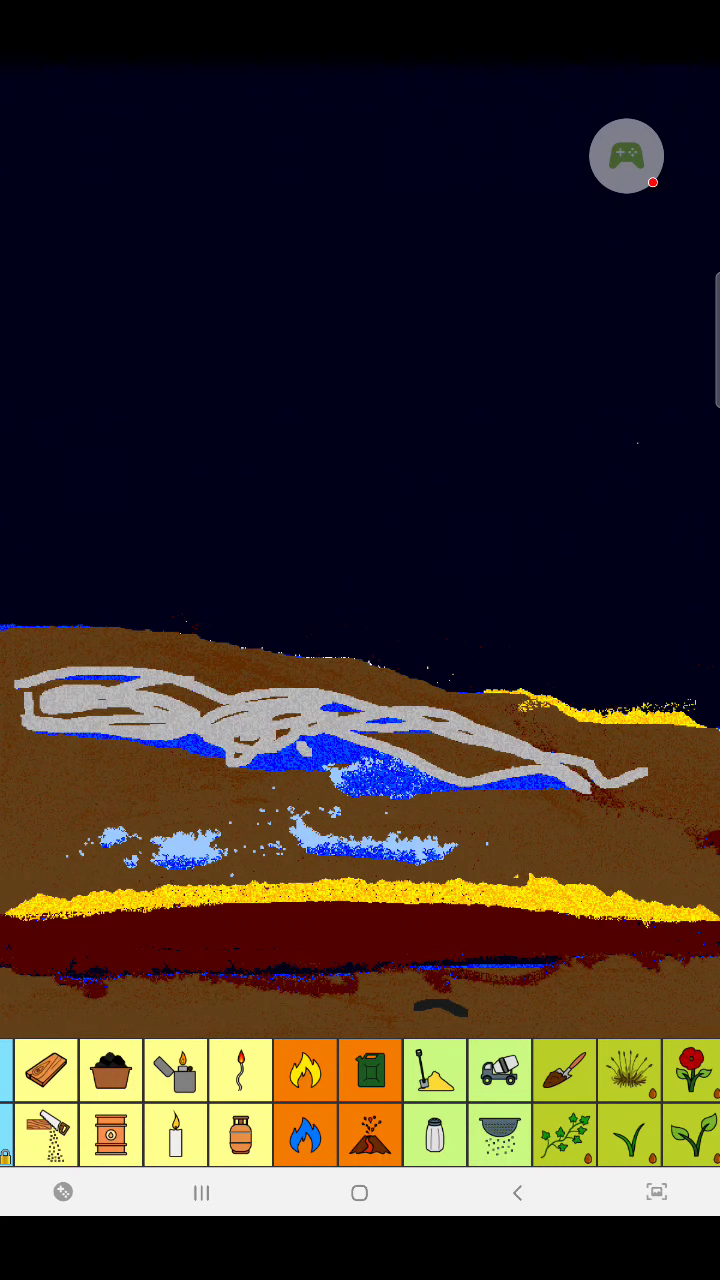
Sow ivy, grass seeds, plant and moss seeds on the hill surface
click(565, 1135)
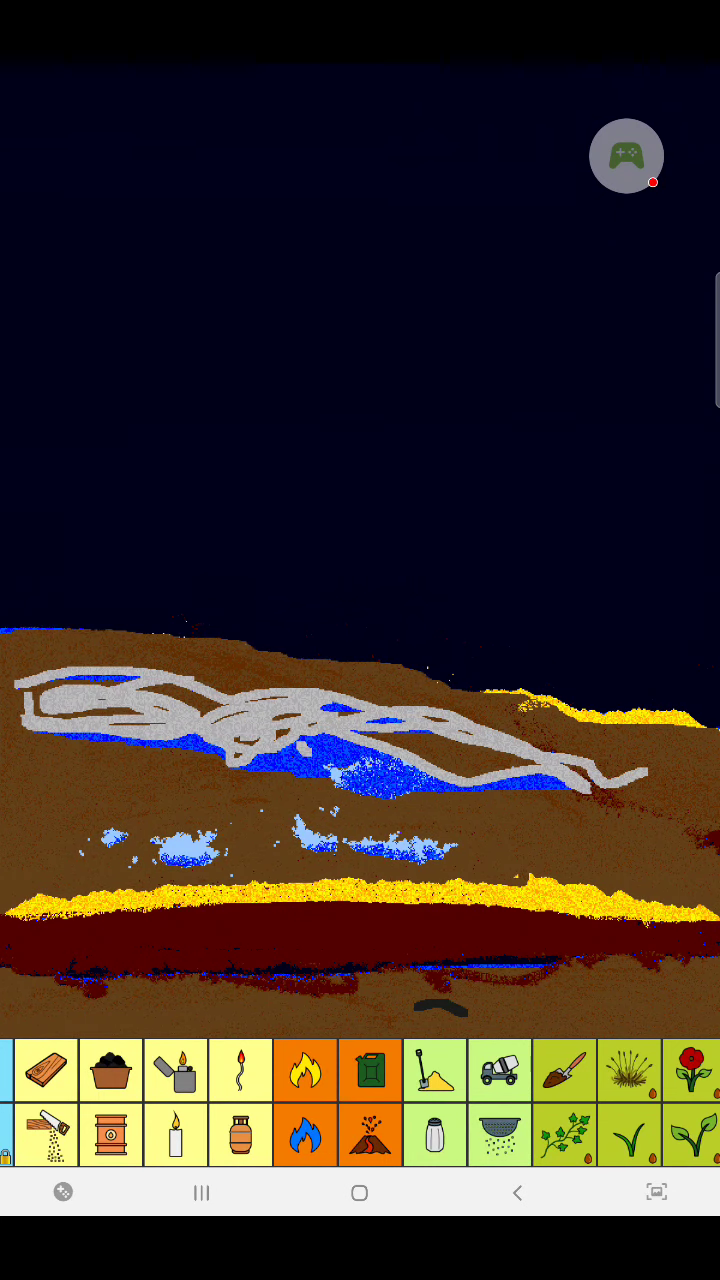
click(630, 1135)
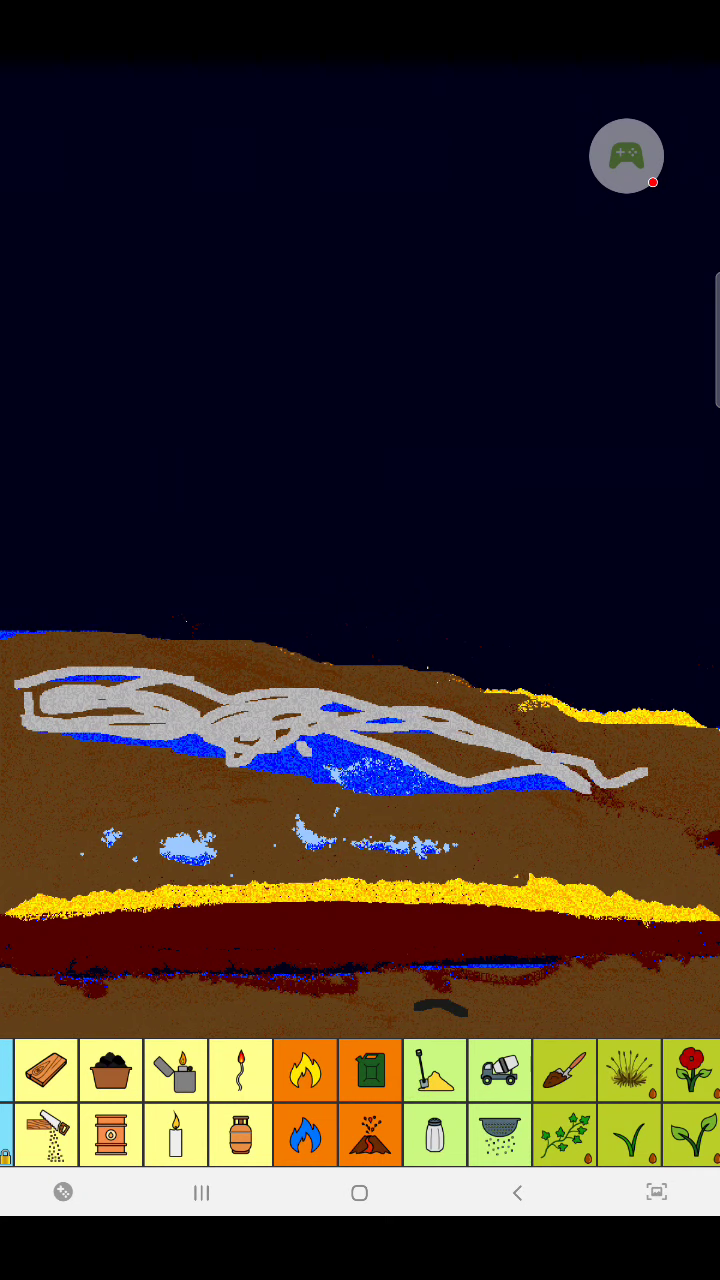
click(692, 1135)
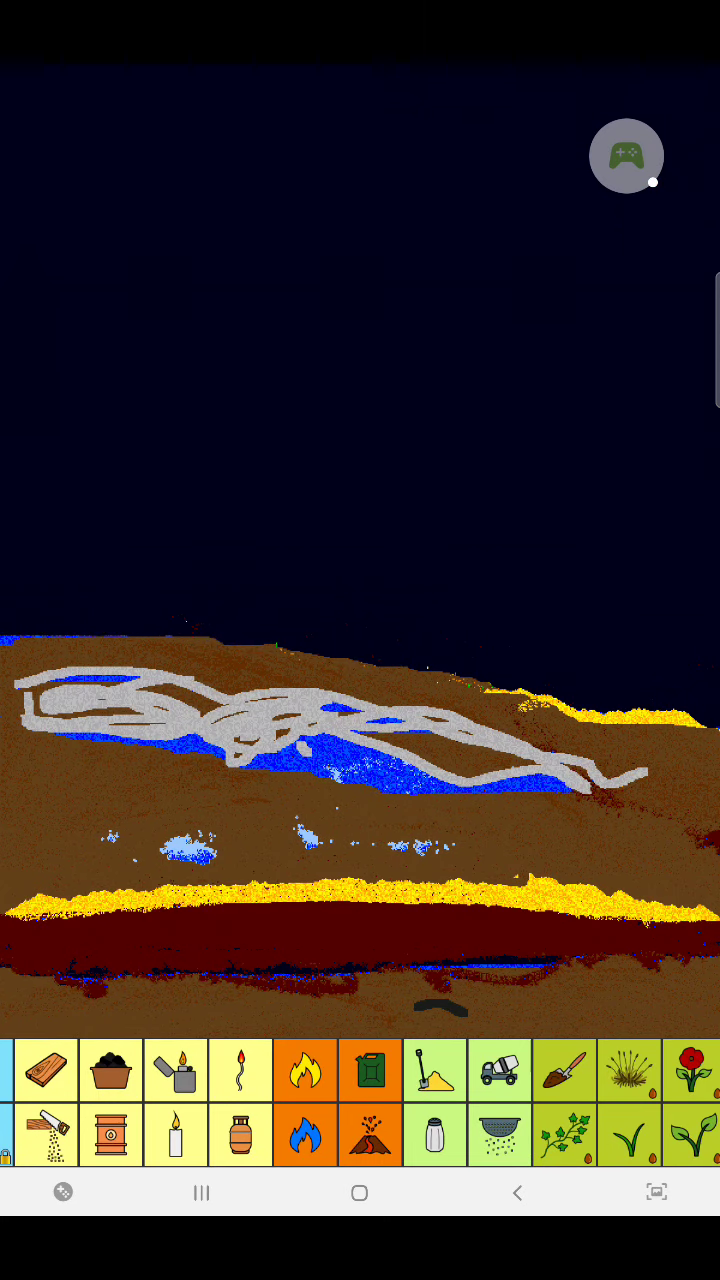
click(629, 1070)
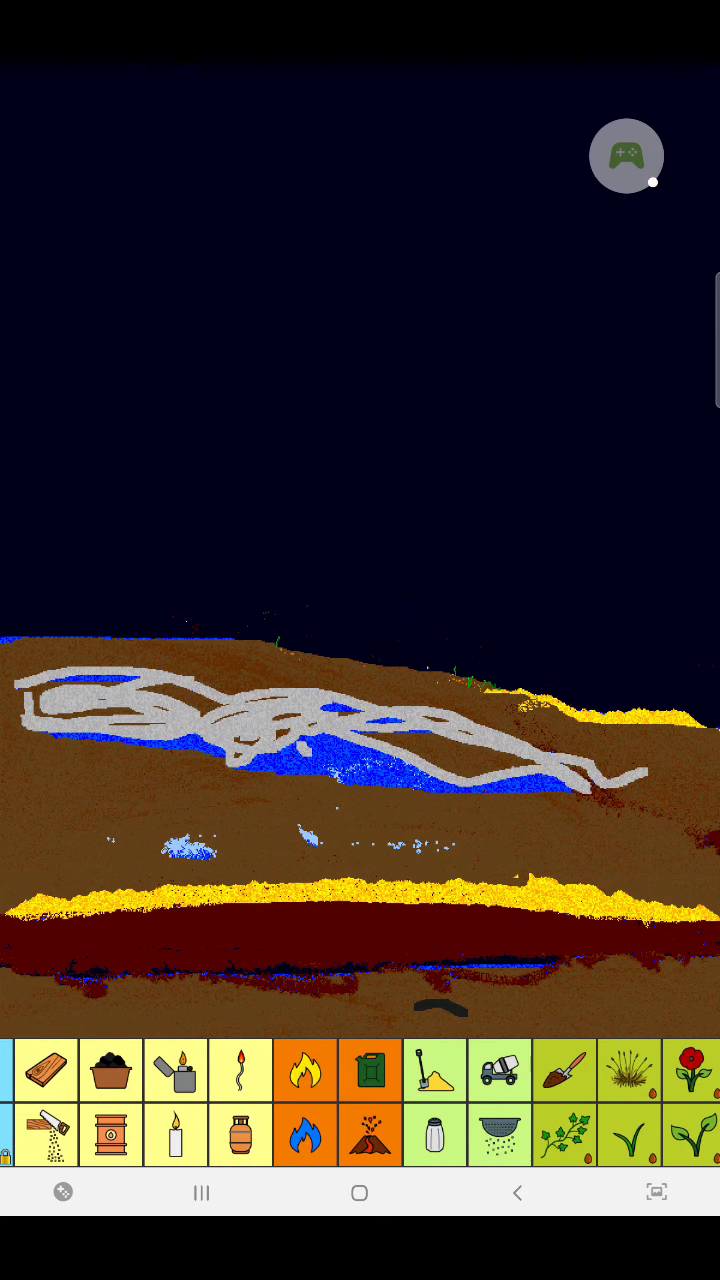
drag(600, 1100, 320, 1100)
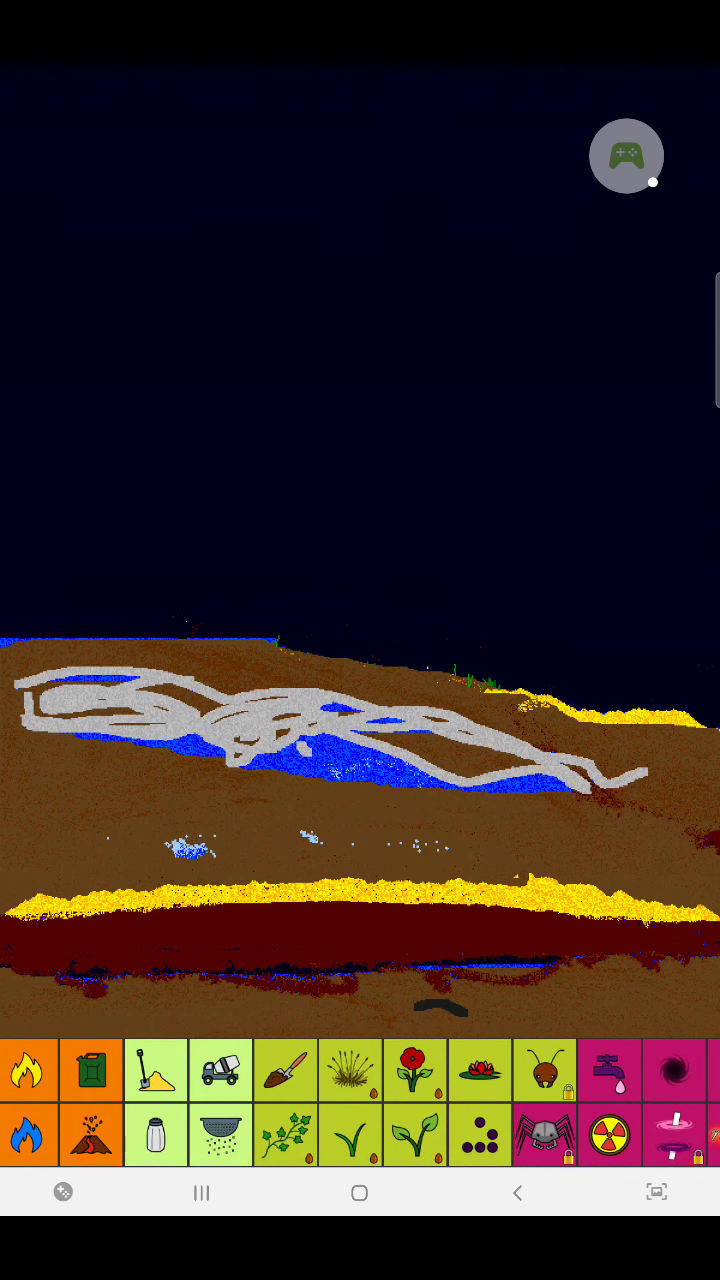
drag(600, 1100, 290, 1100)
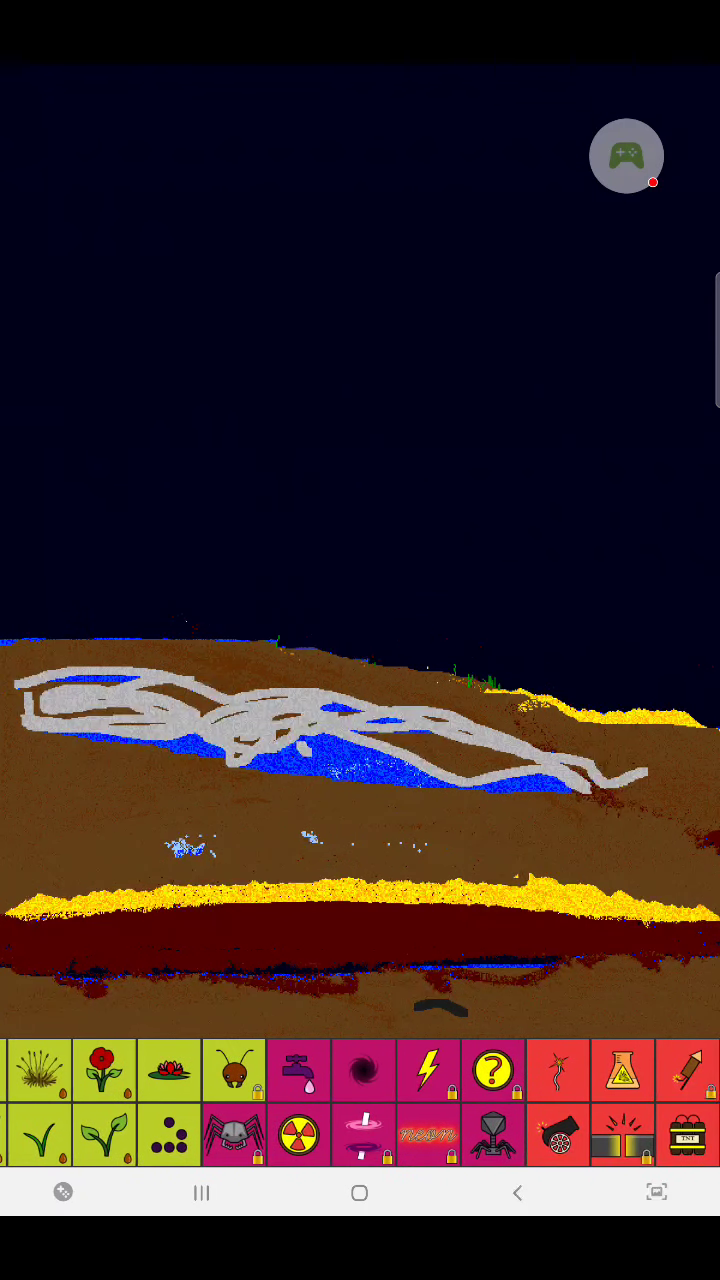
Pick the black hole element, then switch to the eraser
click(362, 1072)
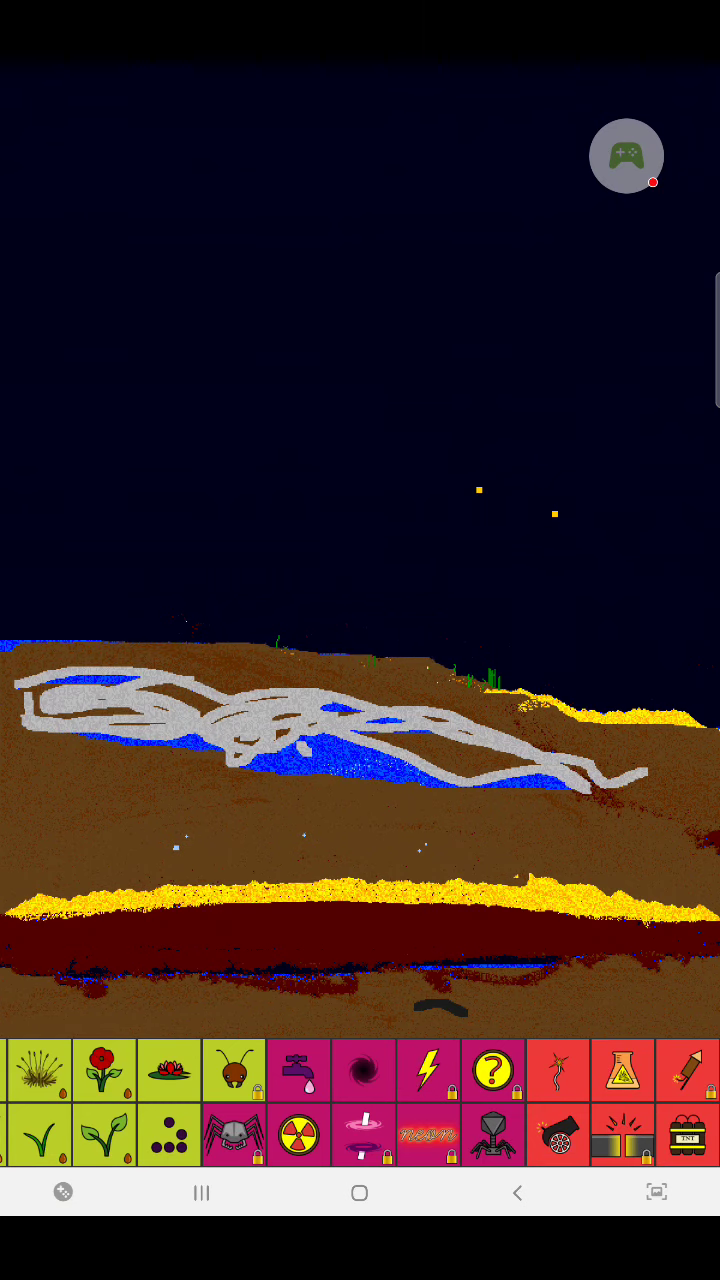
drag(336, 1070, 360, 1070)
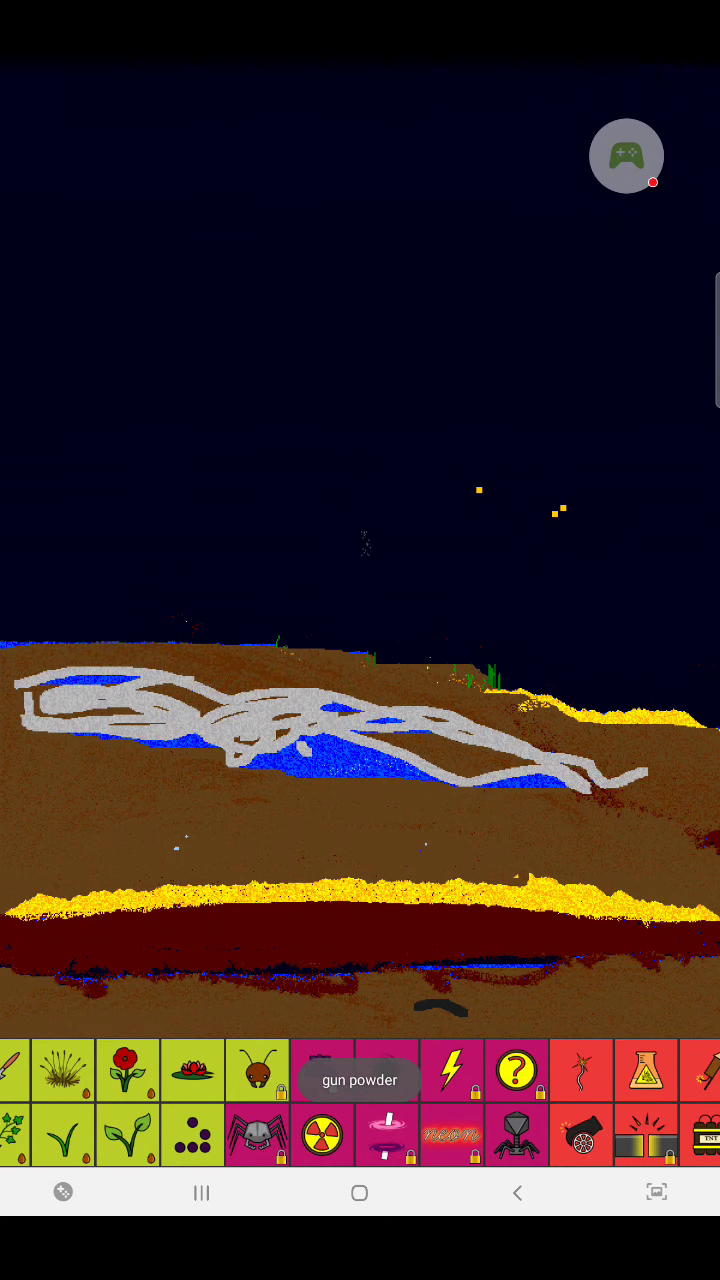
drag(200, 1100, 600, 1100)
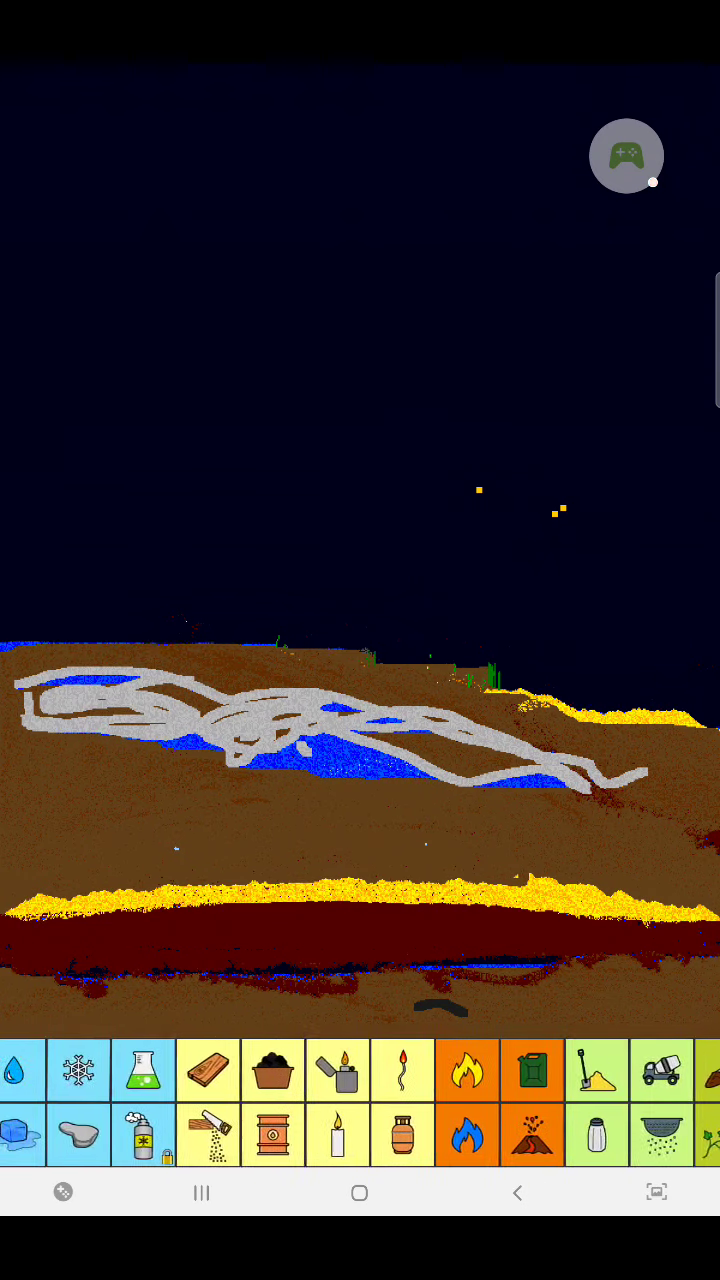
click(162, 1135)
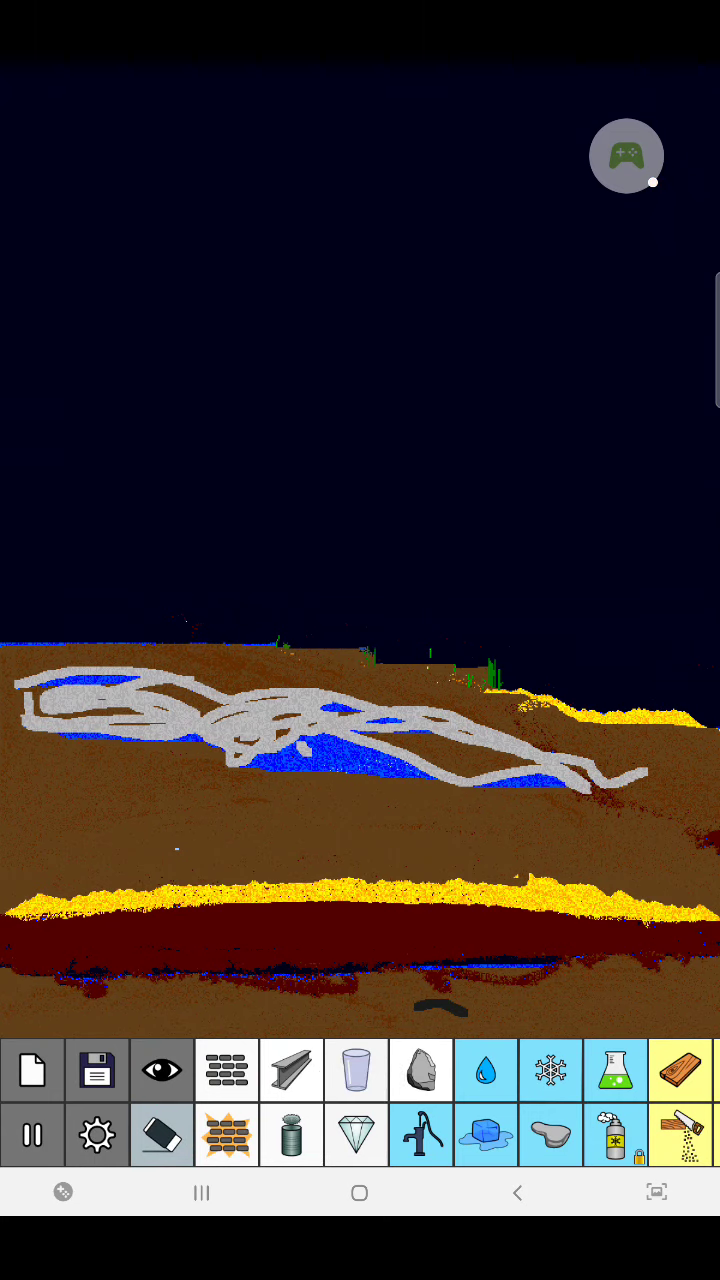
Draw a closed steel cup outline in the sky, then pick methane gas and gunpowder
click(291, 1070)
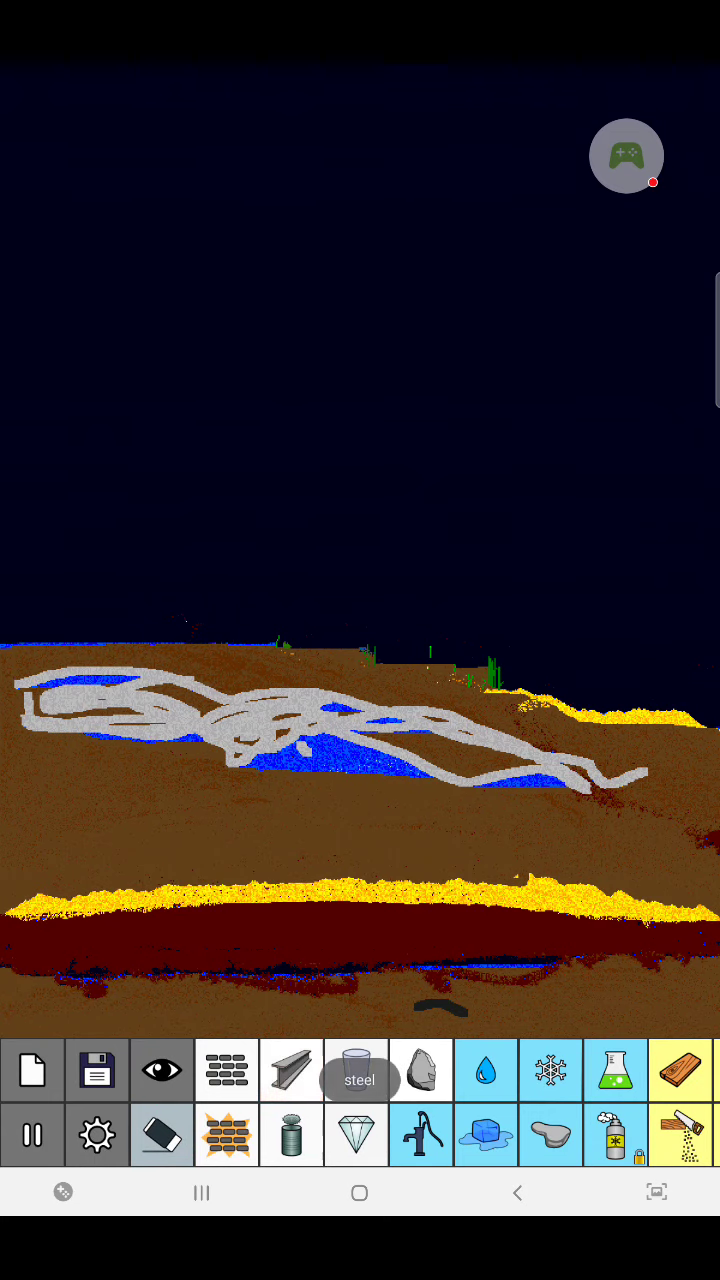
drag(470, 442, 256, 405)
mouse_move(312, 436)
mouse_down()
mouse_move(440, 495)
mouse_move(455, 337)
mouse_up()
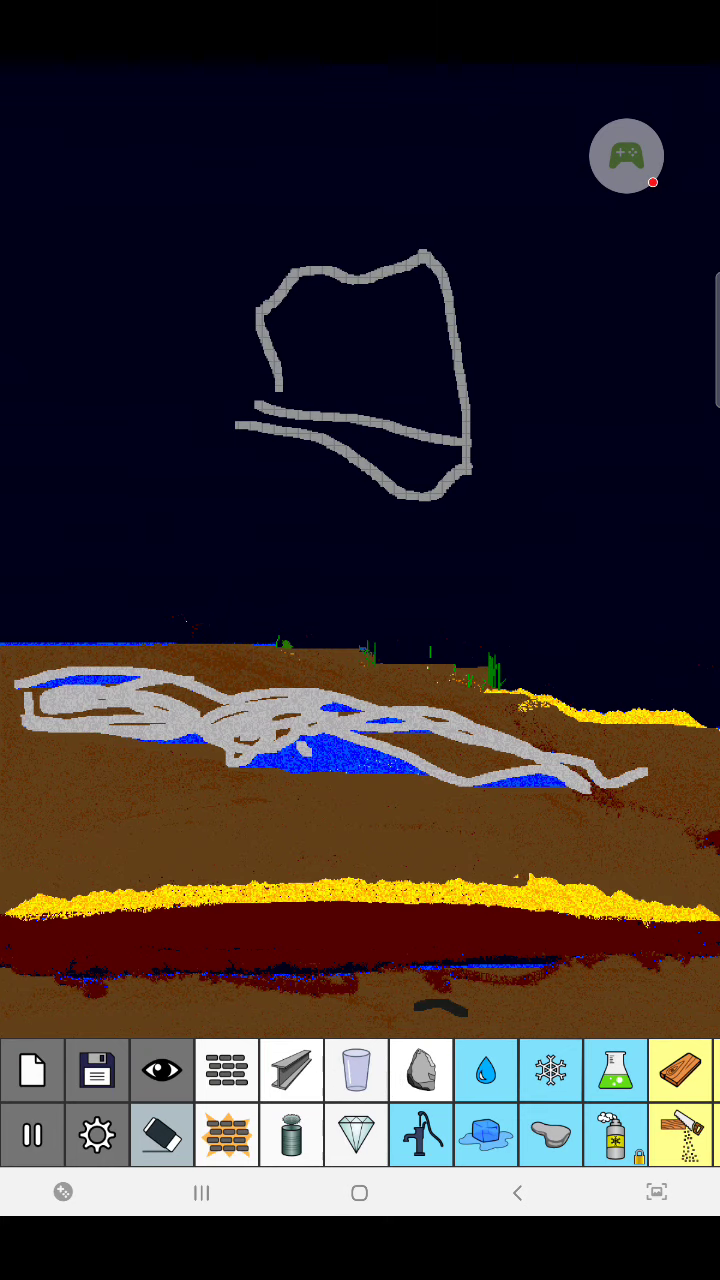
drag(550, 1100, 400, 1100)
drag(600, 1100, 150, 1100)
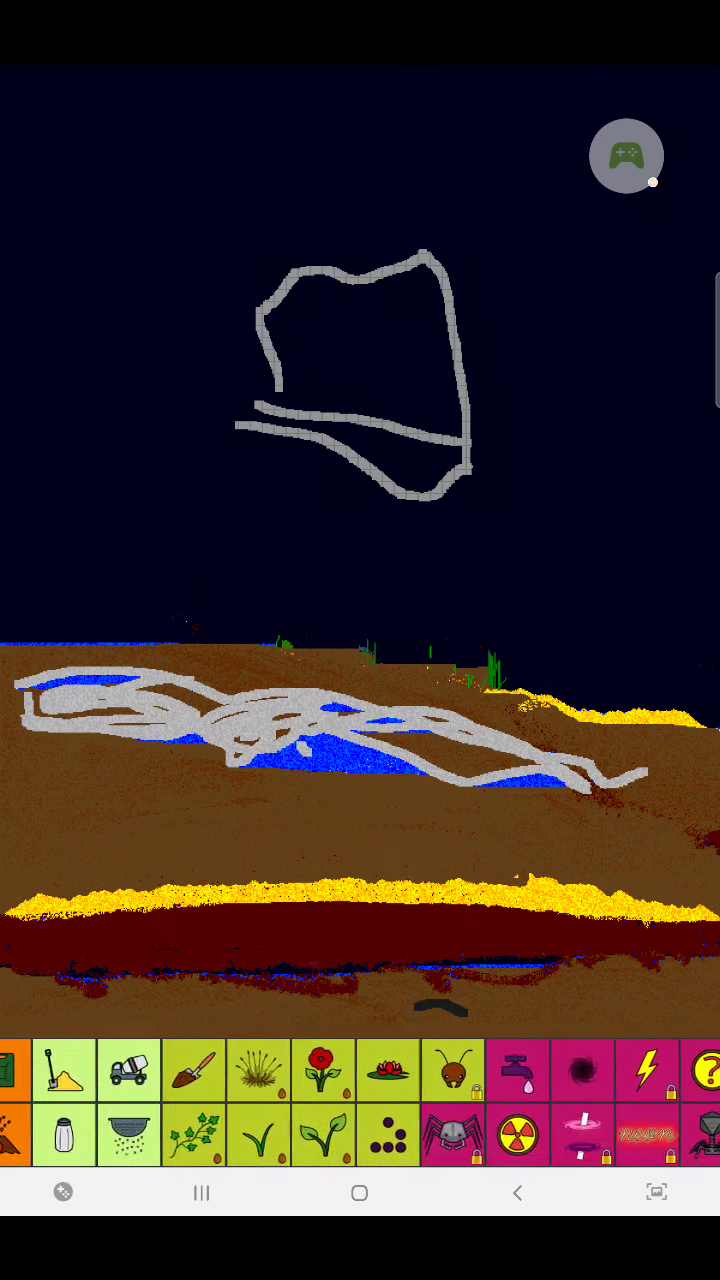
drag(200, 1100, 500, 1100)
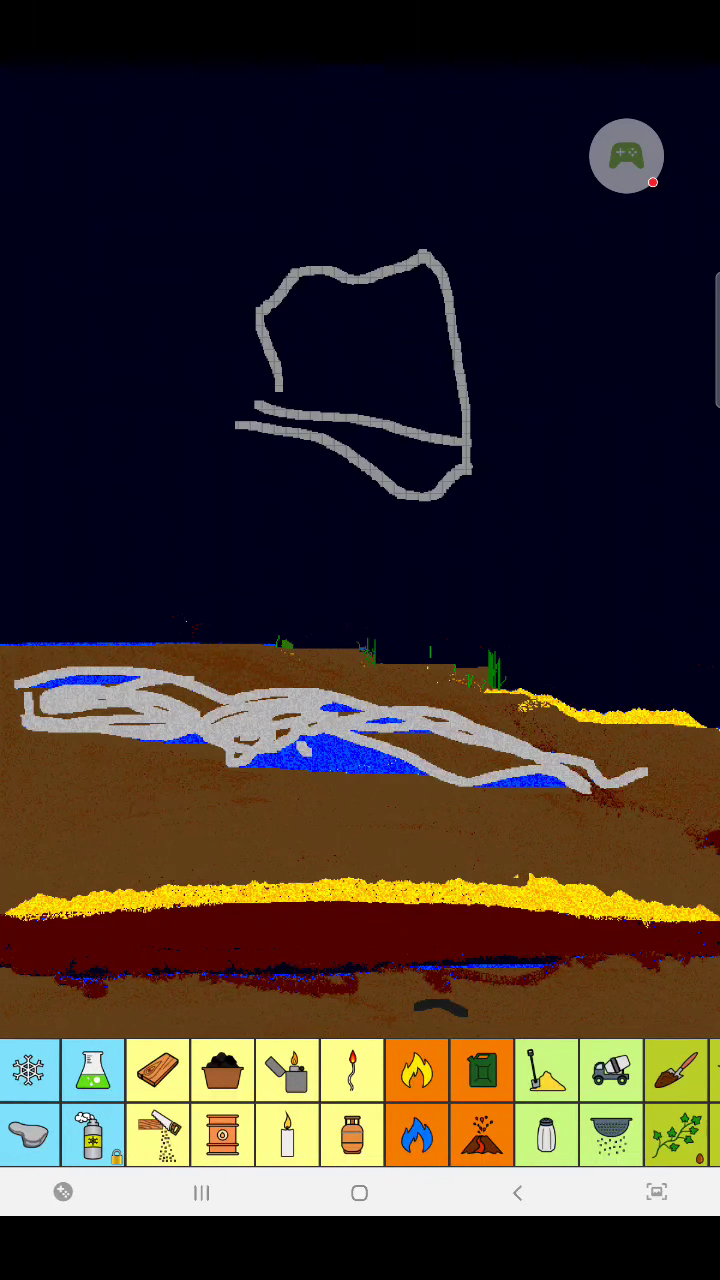
click(352, 1135)
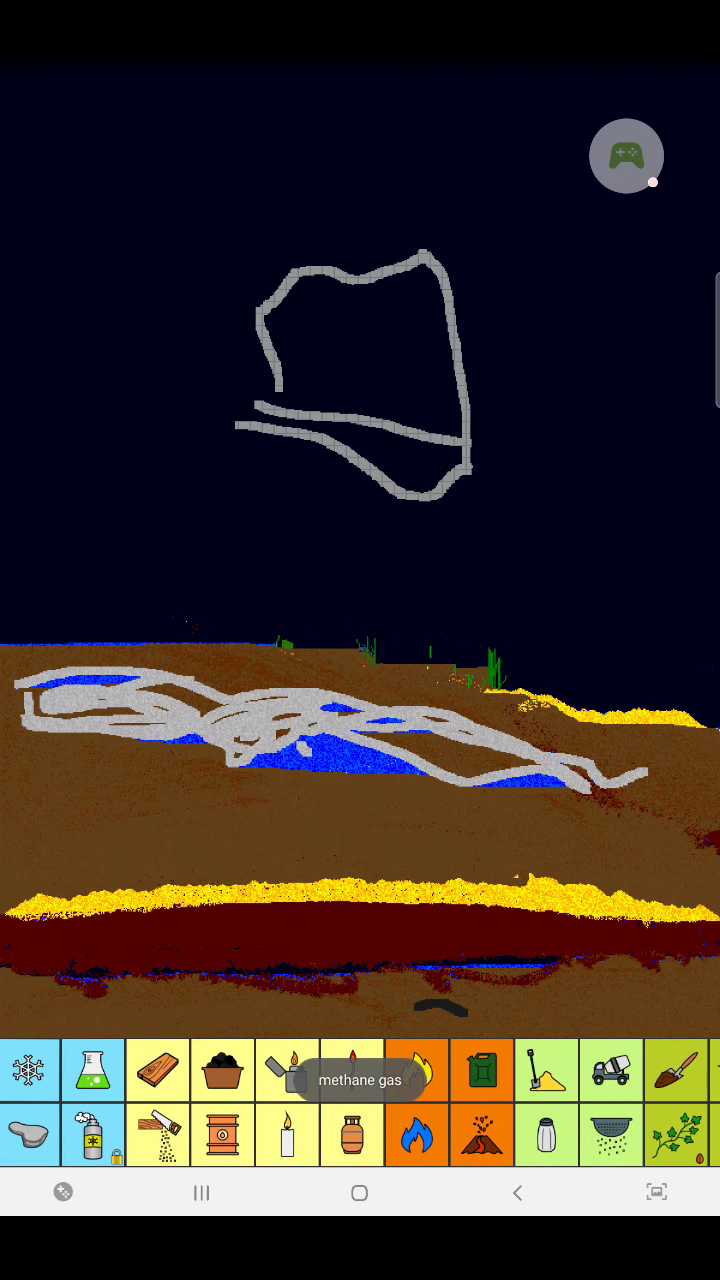
drag(450, 1100, 150, 1100)
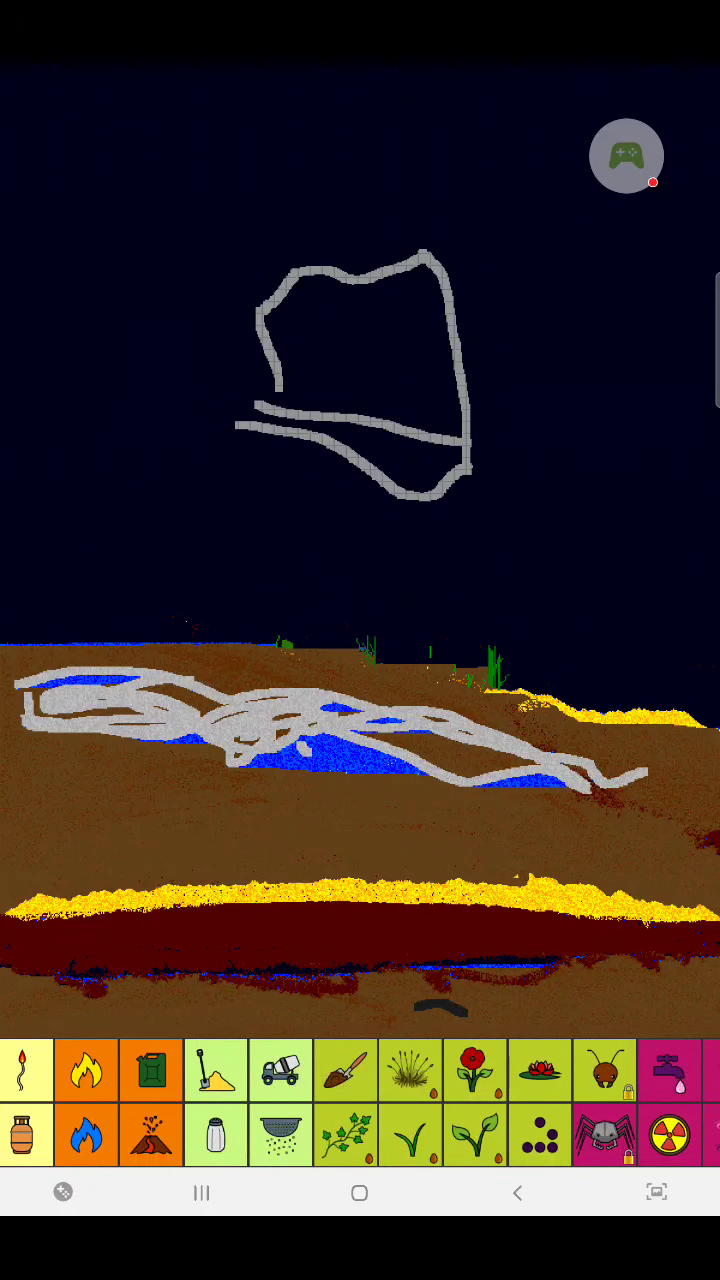
drag(450, 1100, 190, 1100)
drag(400, 1100, 300, 1100)
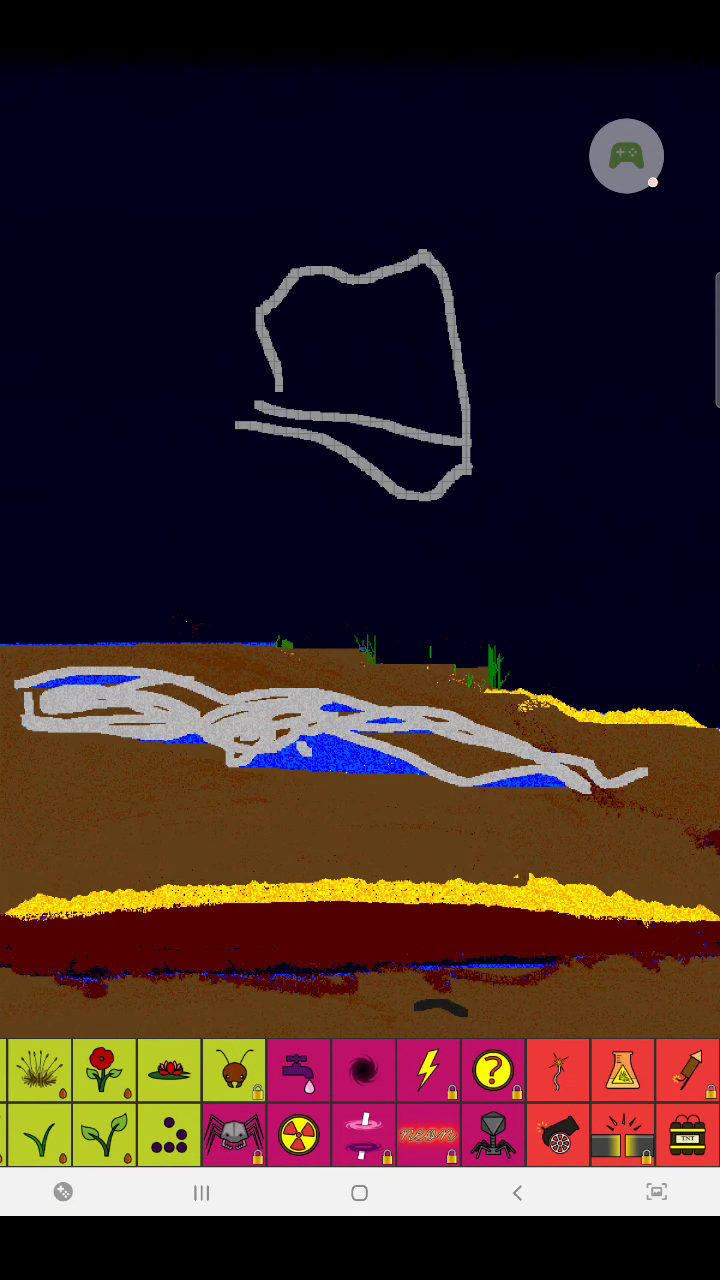
click(558, 1135)
Pour gunpowder into the steel outline and ignite the pile with fire
drag(360, 395, 340, 330)
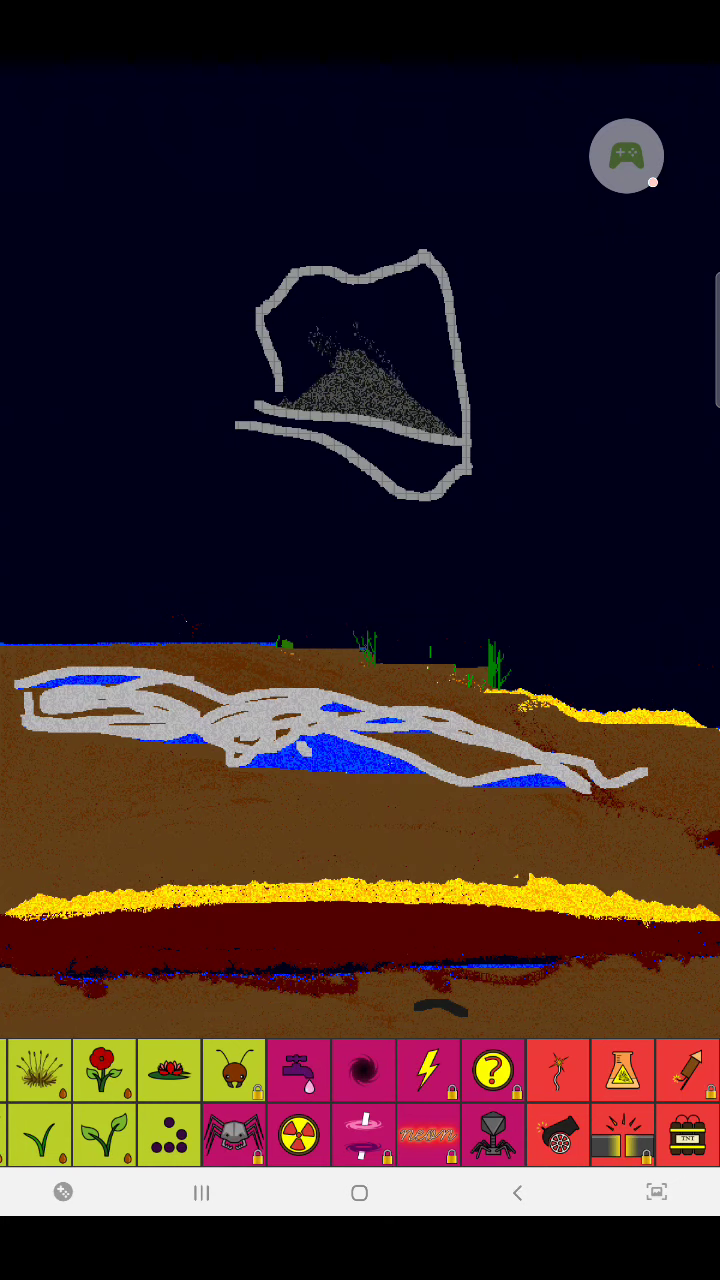
drag(100, 1100, 595, 1100)
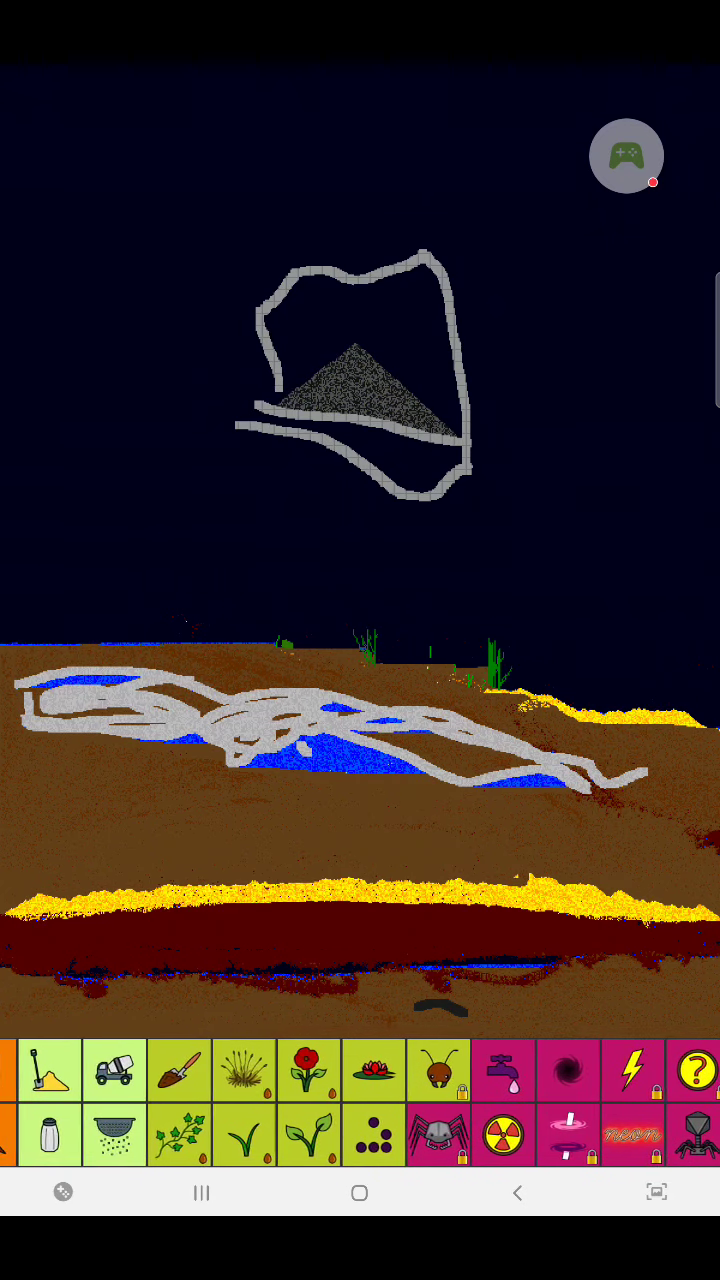
click(212, 1070)
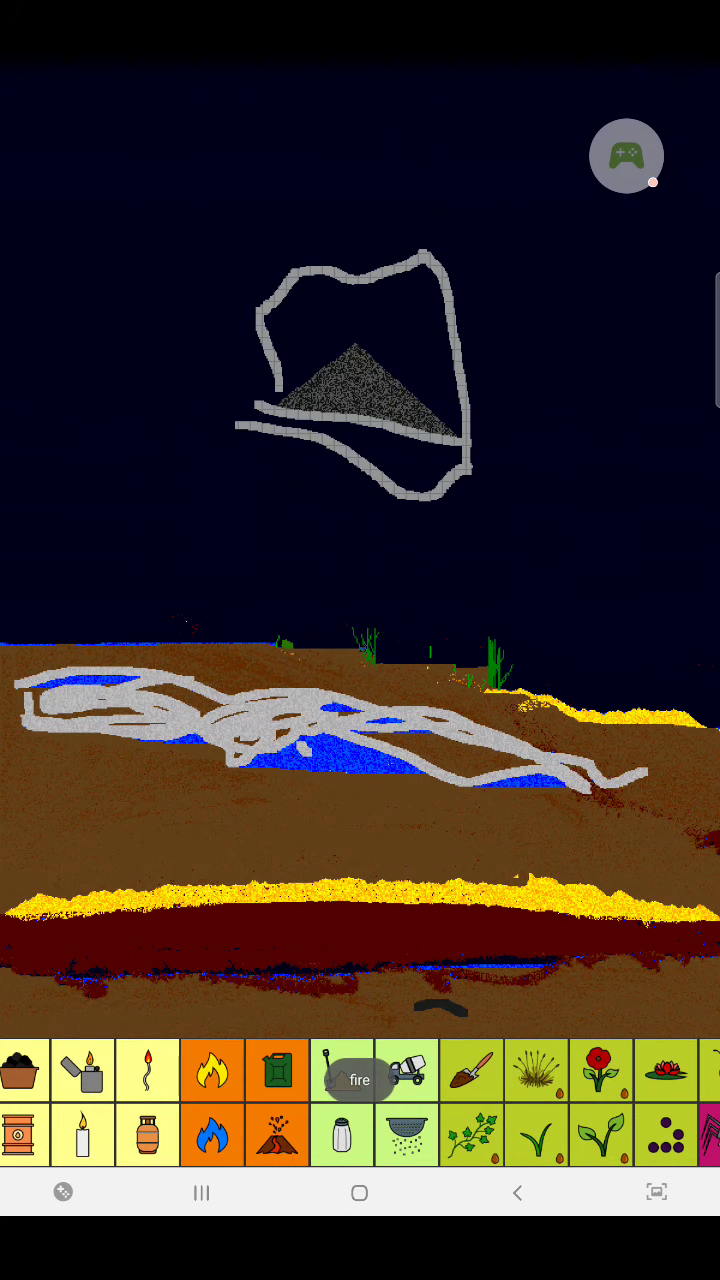
click(366, 330)
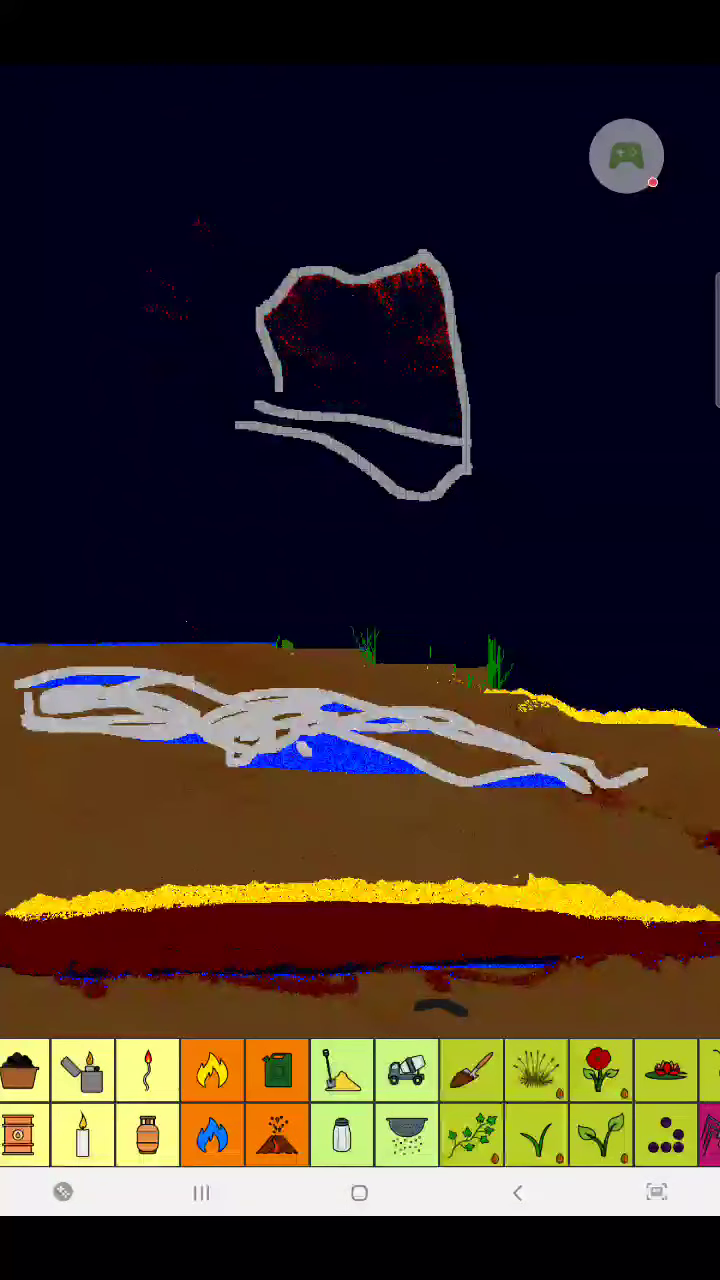
Scribble C4 loops over the grey sky outline and ignite them with fire
drag(500, 1100, 185, 1100)
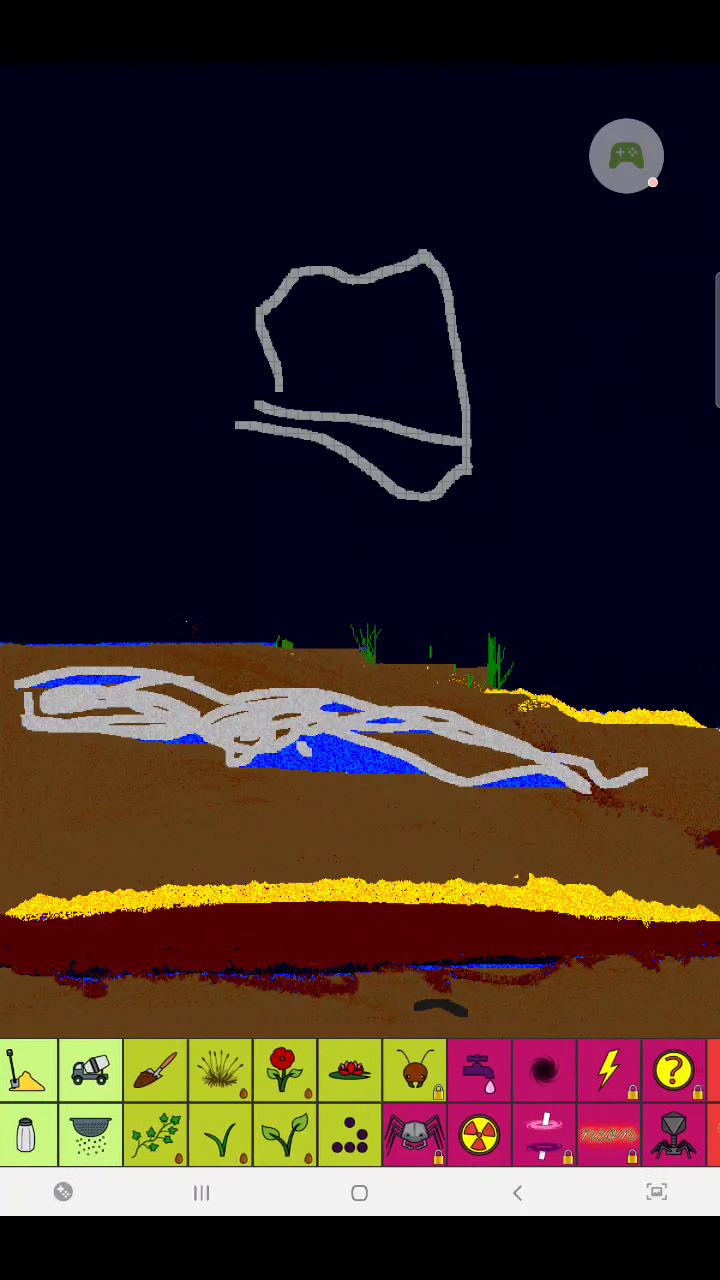
drag(400, 1100, 220, 1100)
click(687, 1135)
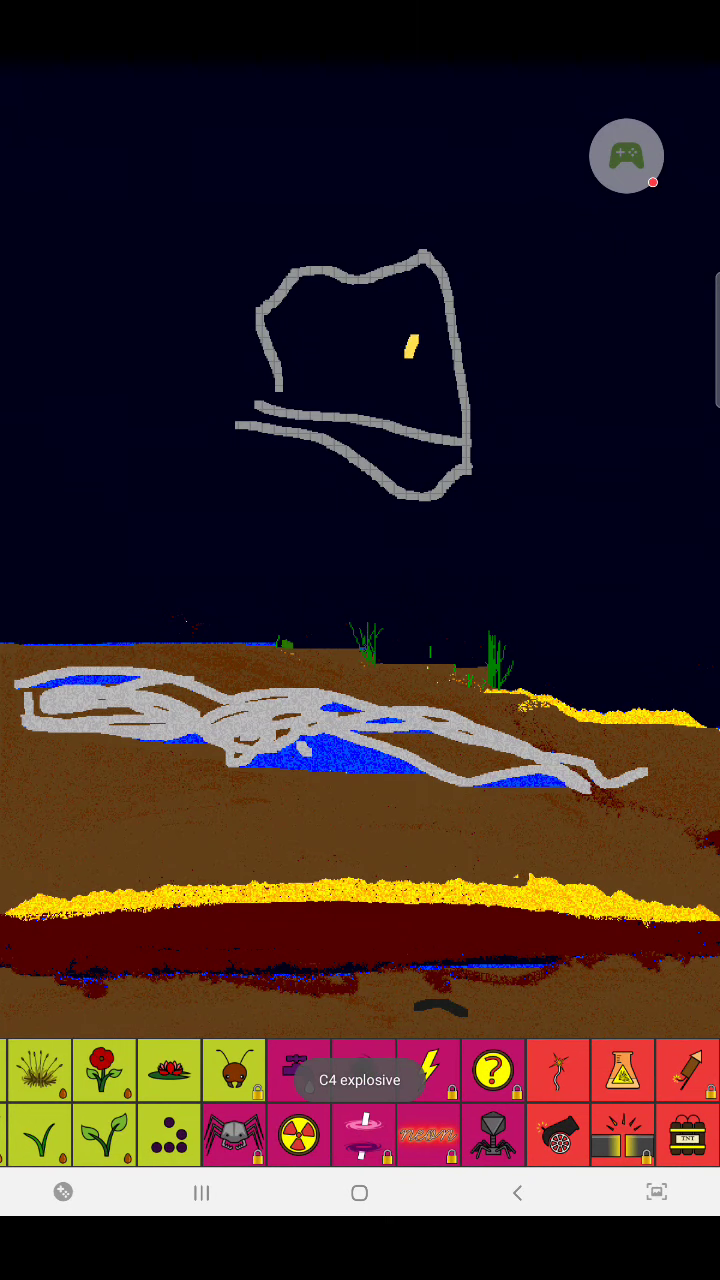
mouse_move(410, 345)
mouse_down()
mouse_move(357, 285)
mouse_move(270, 425)
mouse_move(330, 380)
mouse_move(497, 322)
mouse_up()
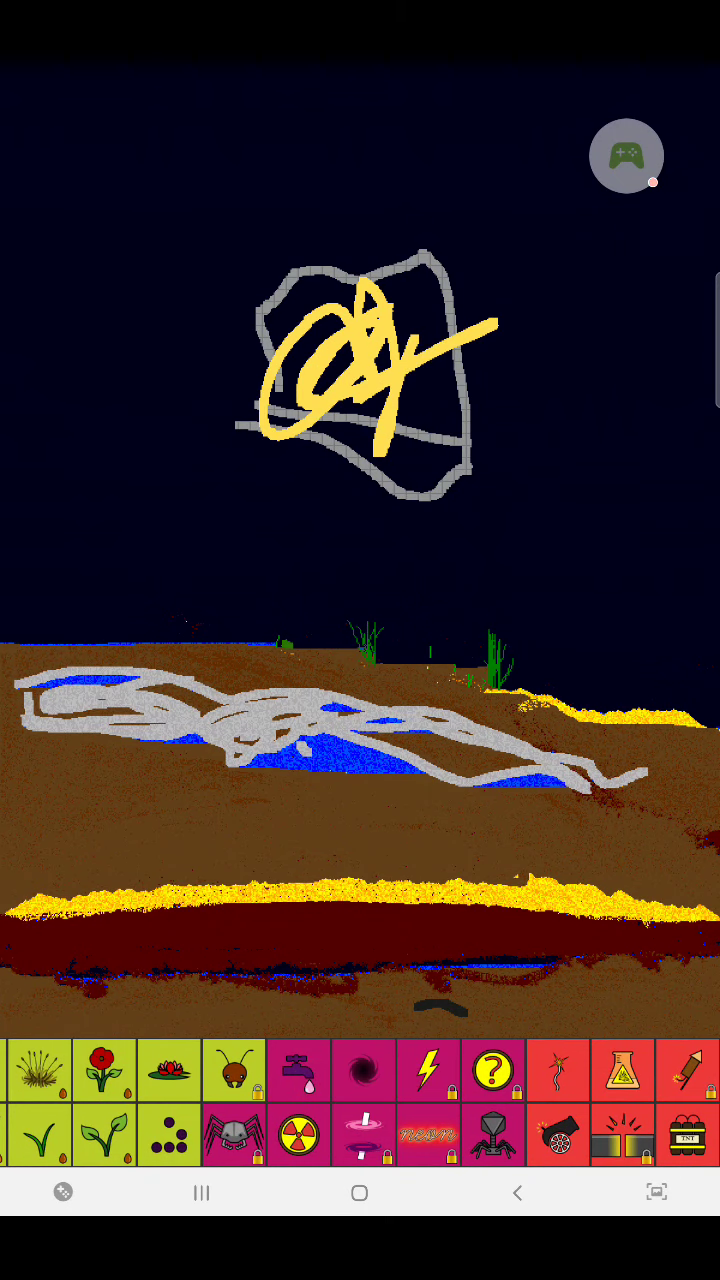
drag(430, 310, 345, 440)
scroll(360, 1102, left, 10)
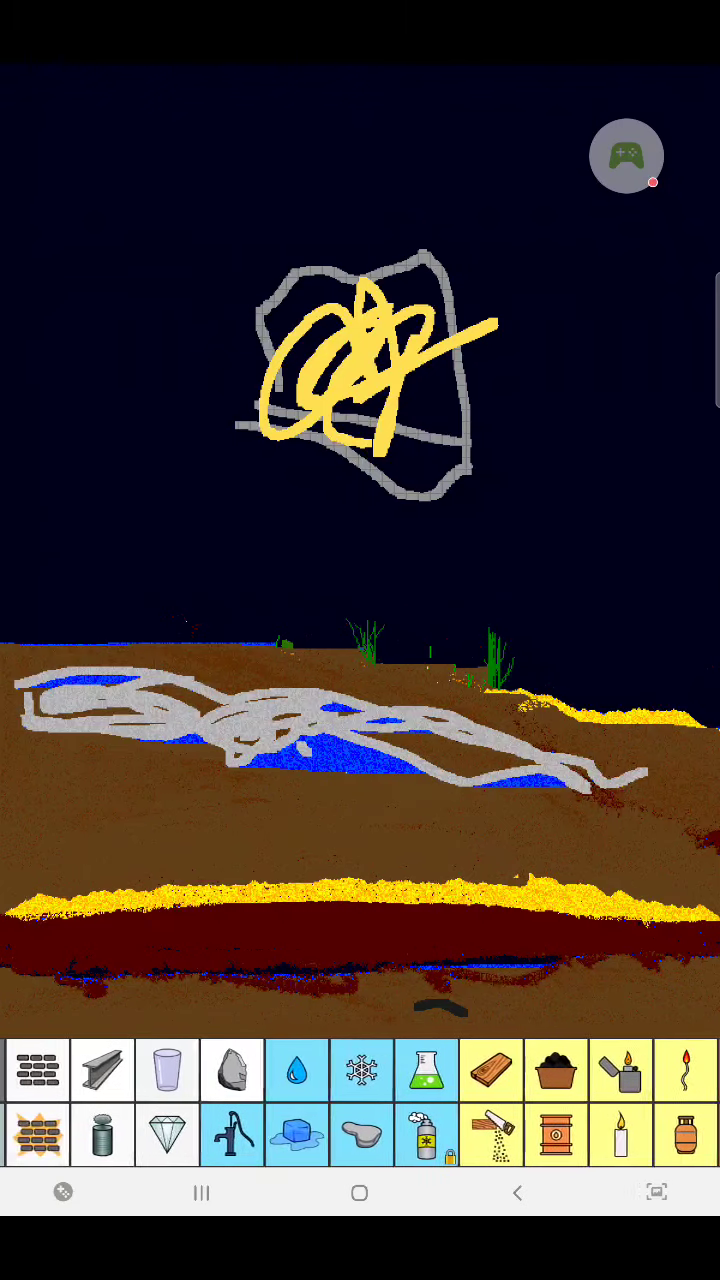
scroll(360, 1102, right, 5)
scroll(360, 1102, left, 5)
scroll(360, 1102, left, 5)
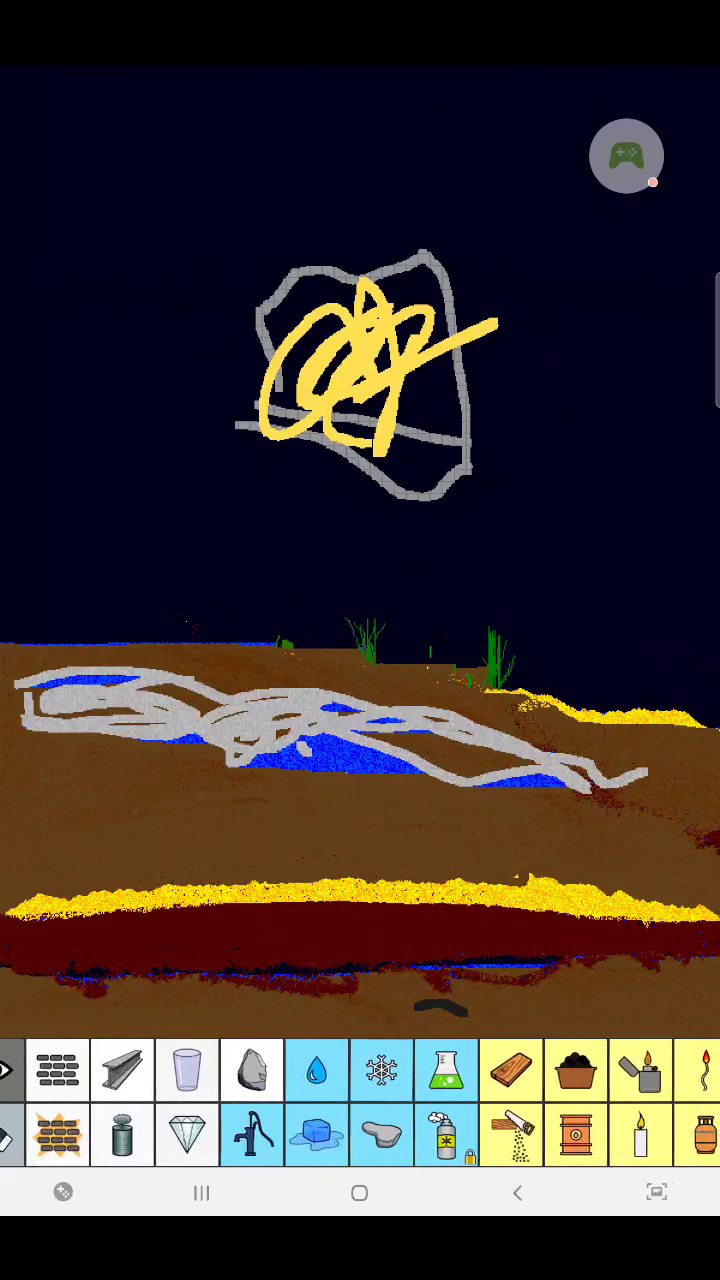
scroll(360, 1102, left, 3)
scroll(360, 1102, right, 5)
scroll(360, 1102, right, 1)
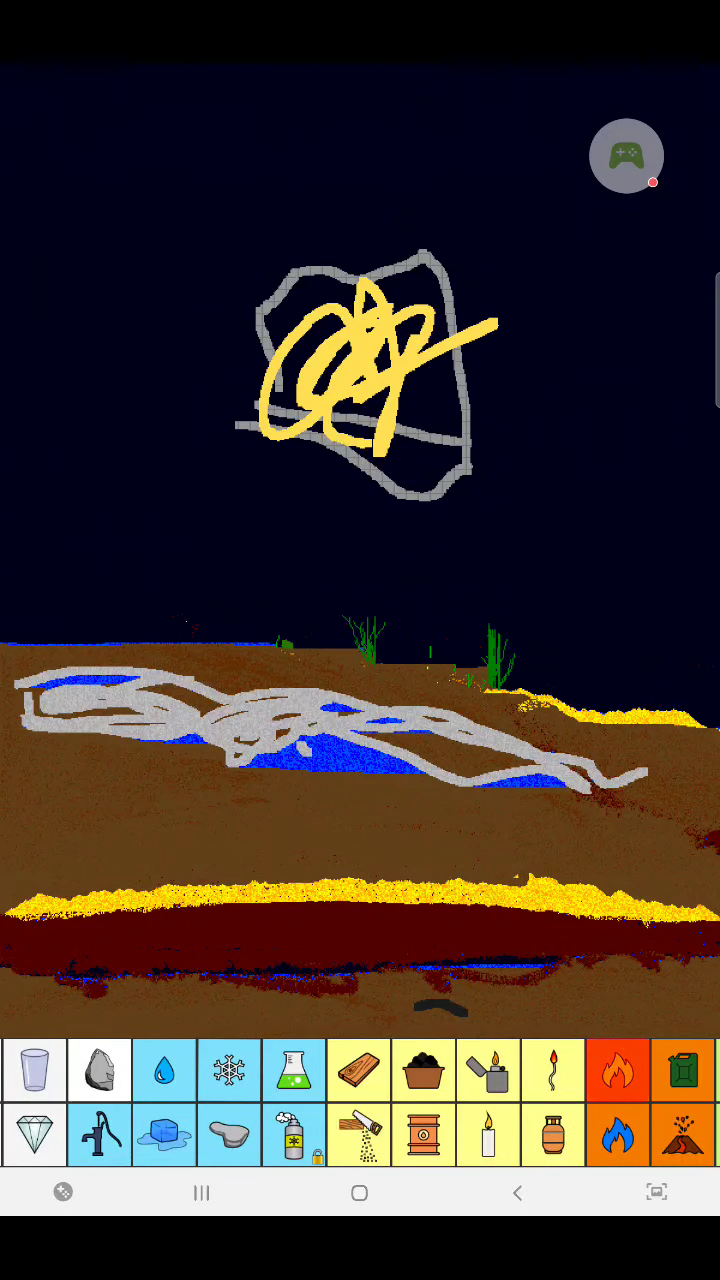
click(360, 1075)
click(370, 360)
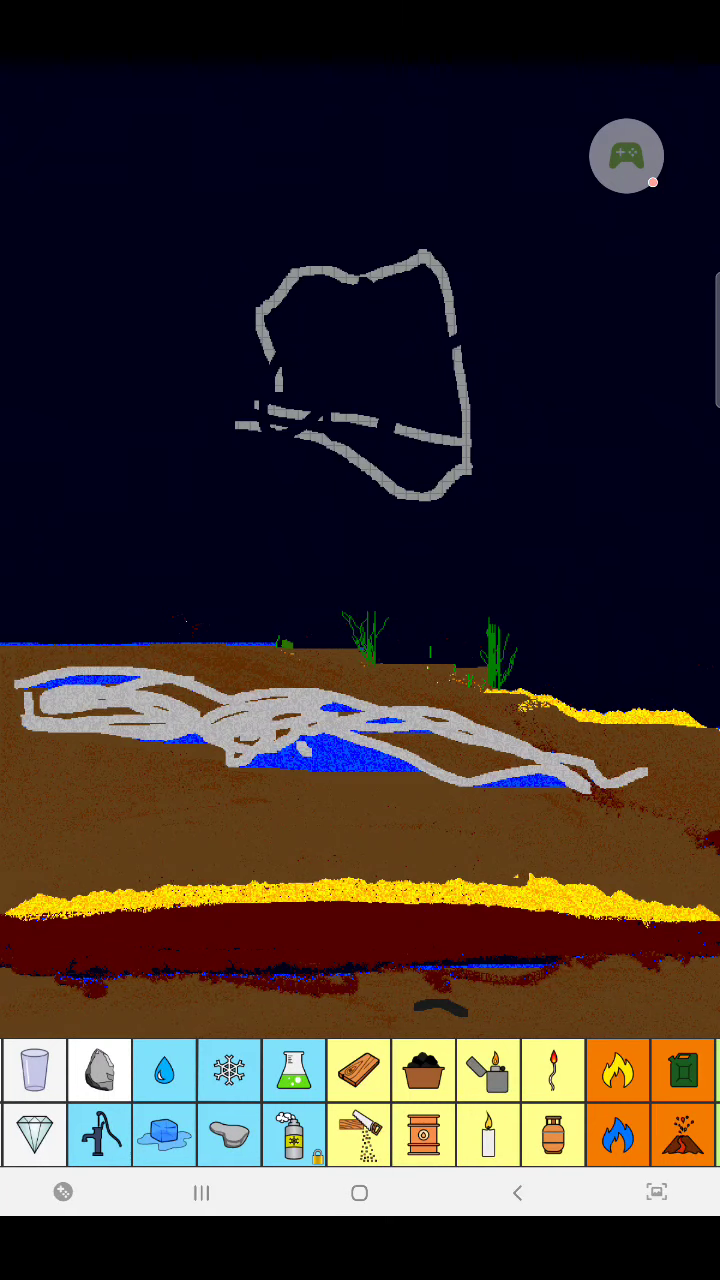
Burn fire down the outline's right edge, then switch to the eraser
mouse_move(300, 1100)
mouse_down()
mouse_move(620, 1100)
mouse_move(303, 1100)
mouse_up()
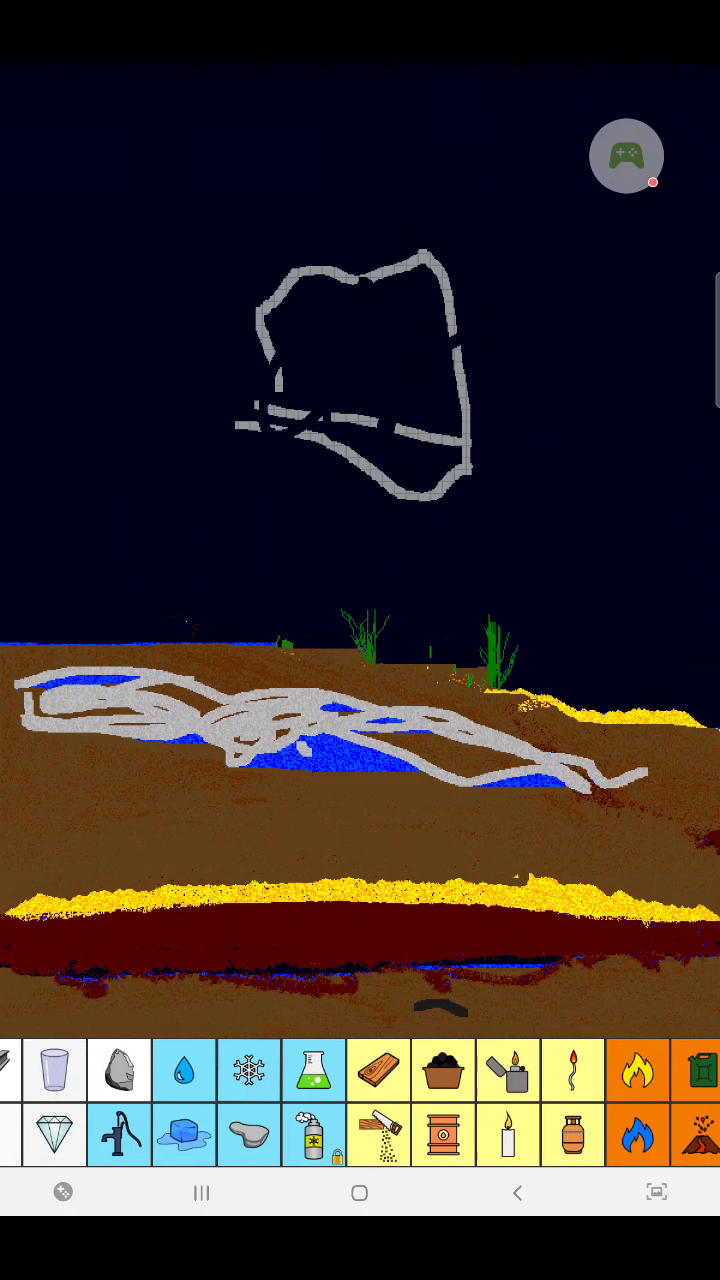
drag(440, 265, 420, 440)
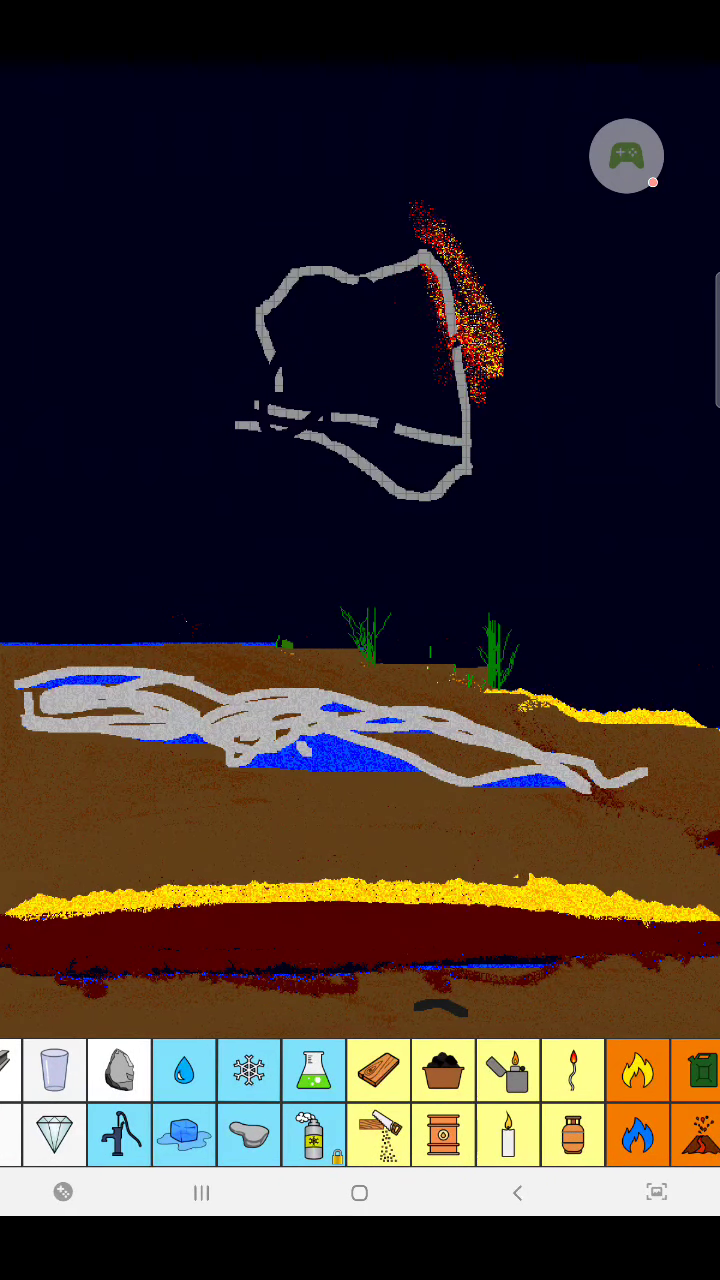
drag(60, 1100, 360, 1100)
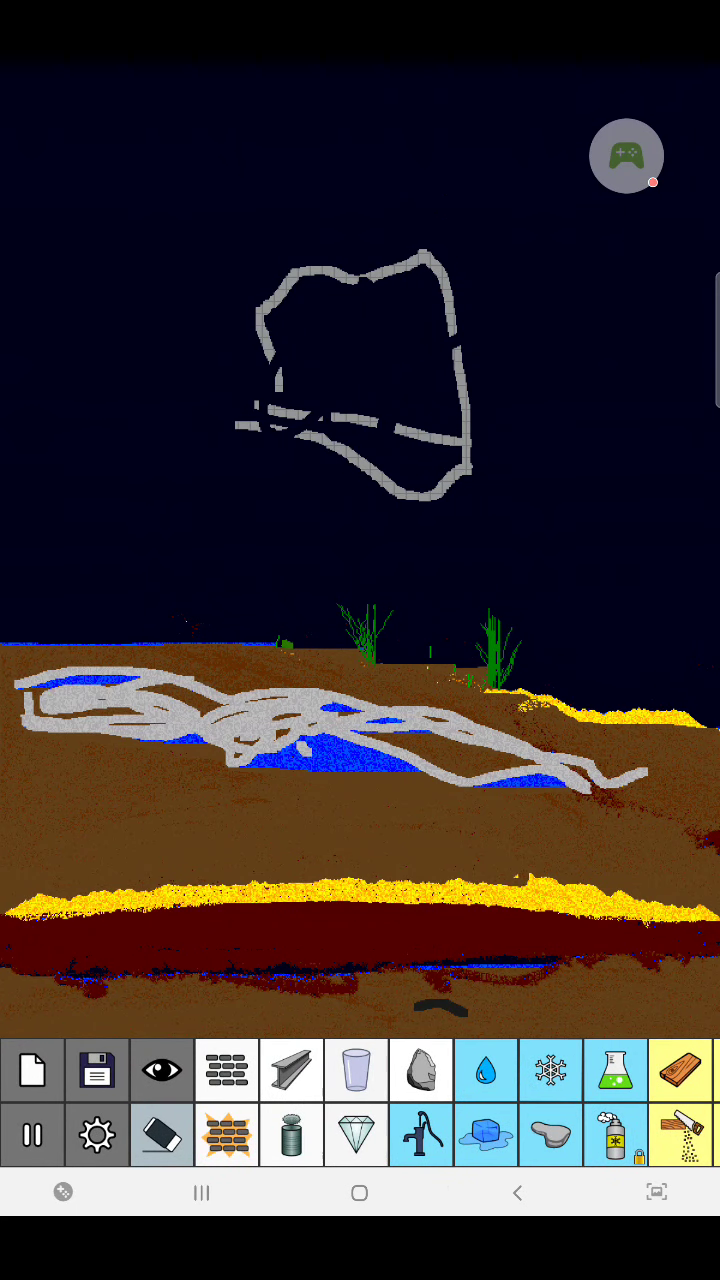
click(162, 1135)
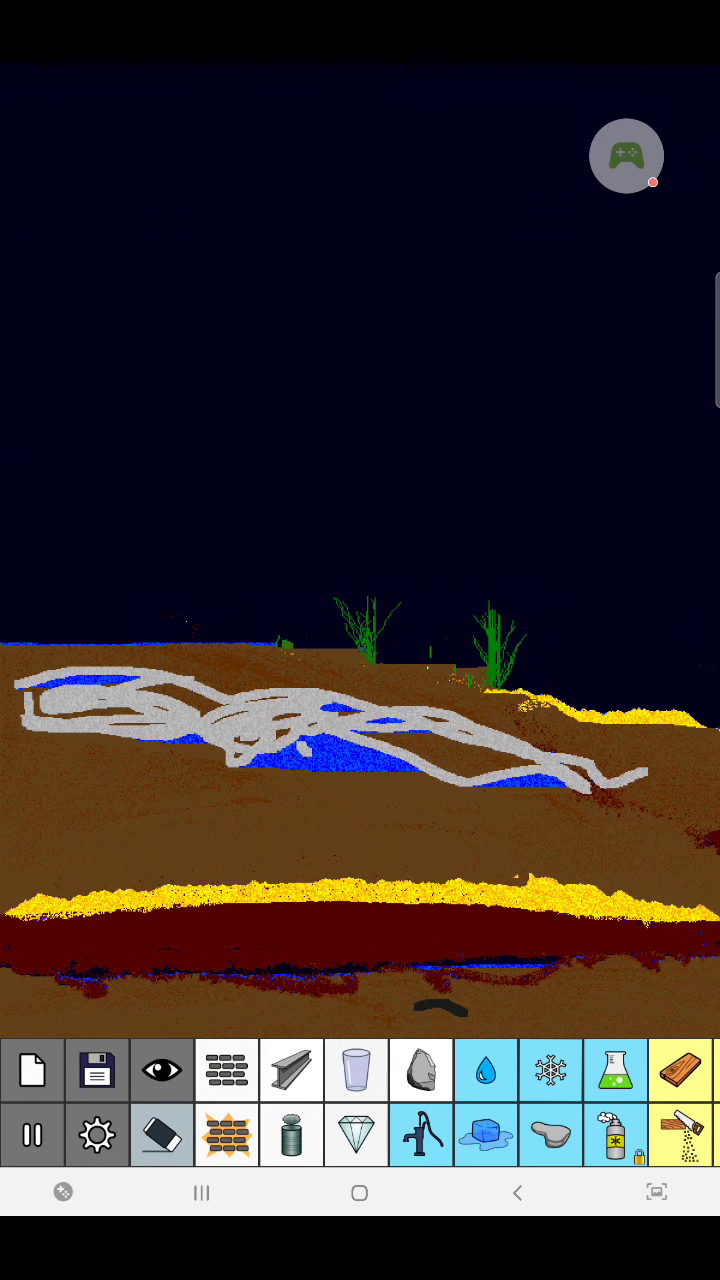
scroll(360, 1102, right, 10)
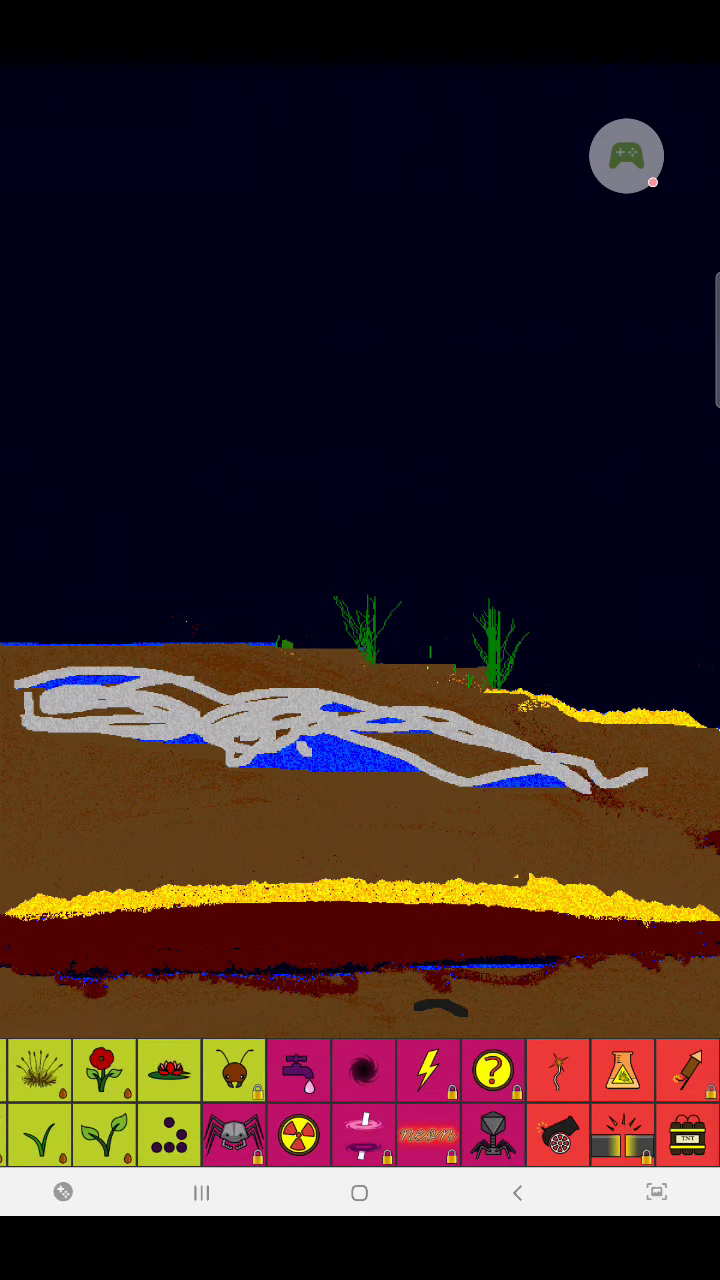
scroll(360, 1102, left, 5)
scroll(360, 1102, left, 5)
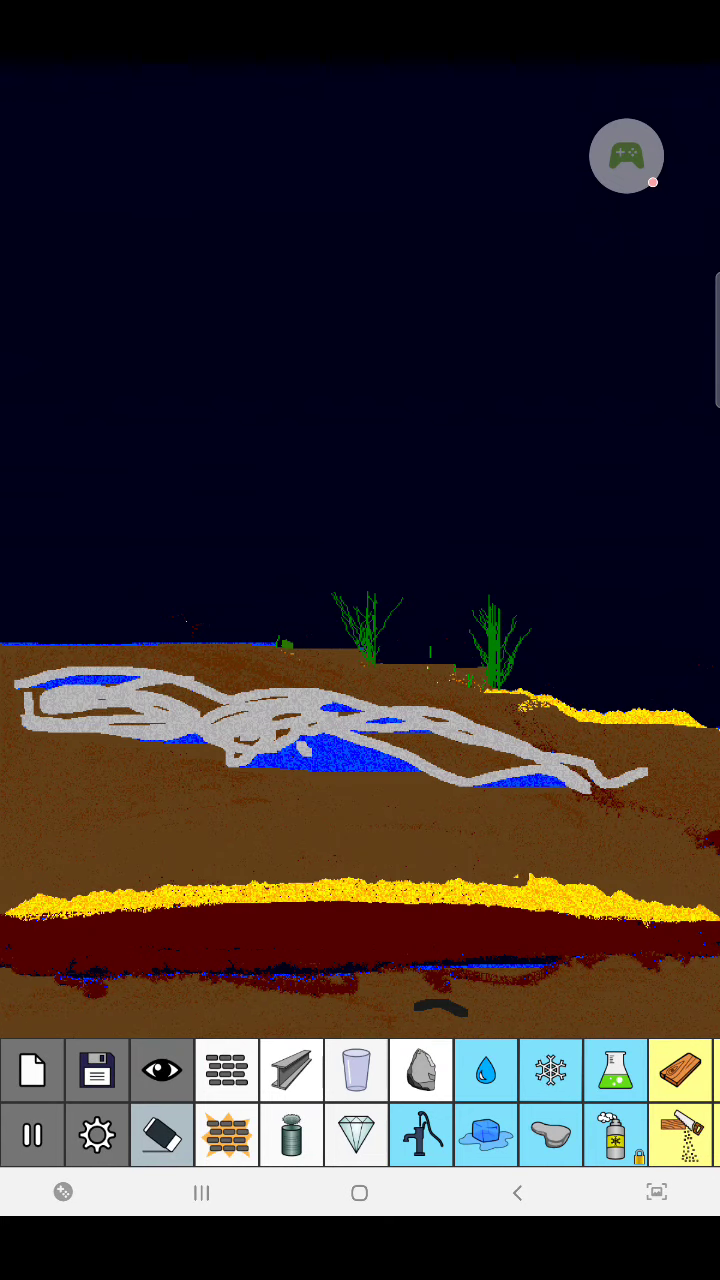
scroll(360, 1102, right, 10)
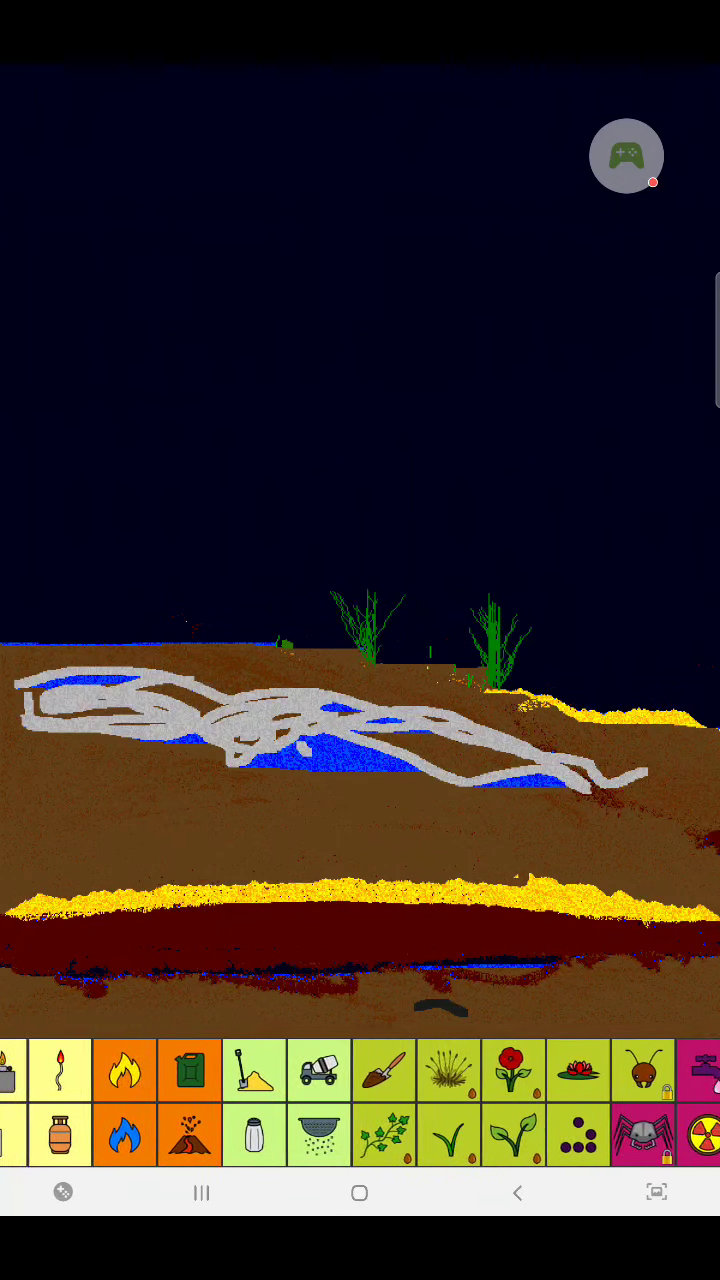
Select the Flowers element for planting beside the grass
click(468, 1070)
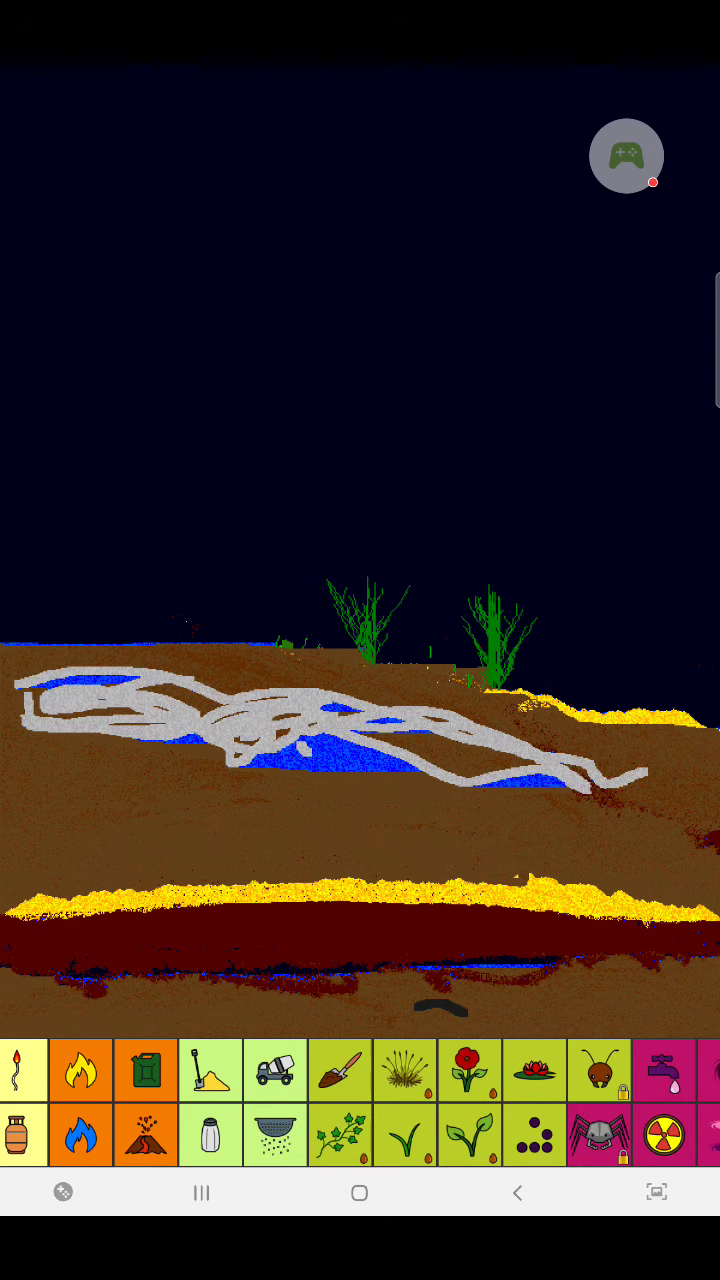
drag(200, 1100, 550, 1100)
drag(400, 1100, 320, 1100)
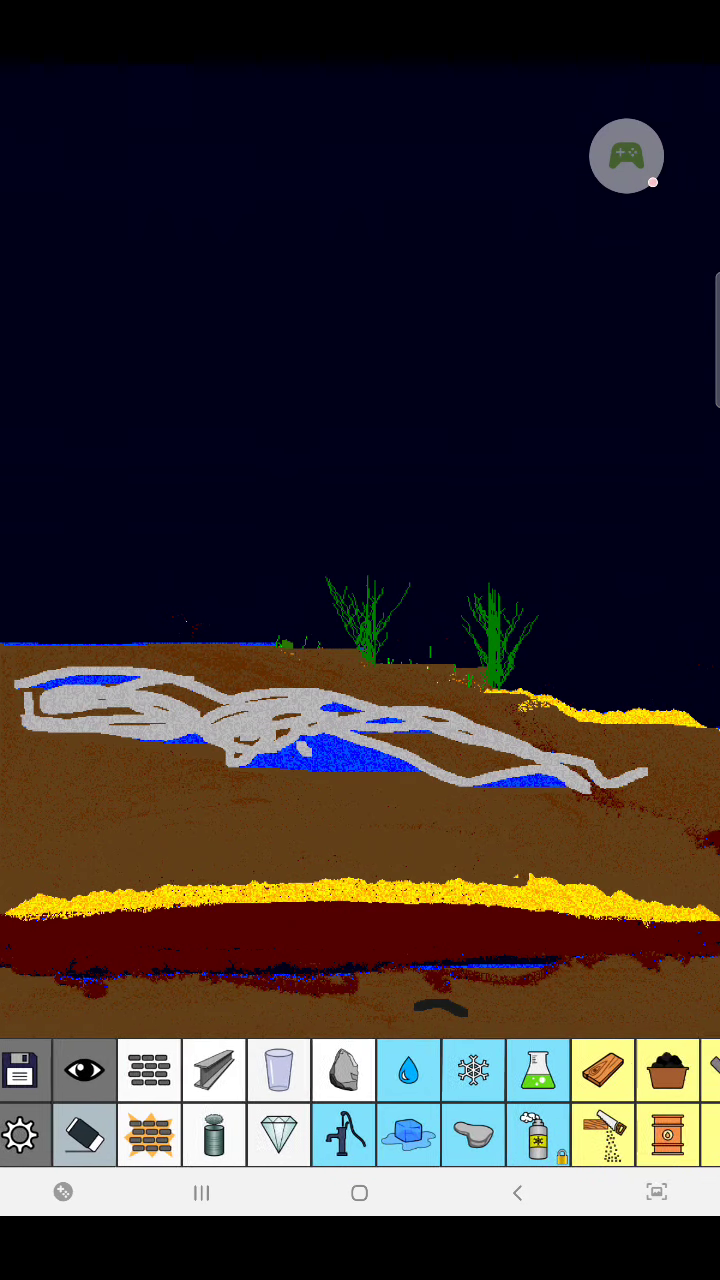
drag(600, 1100, 150, 1100)
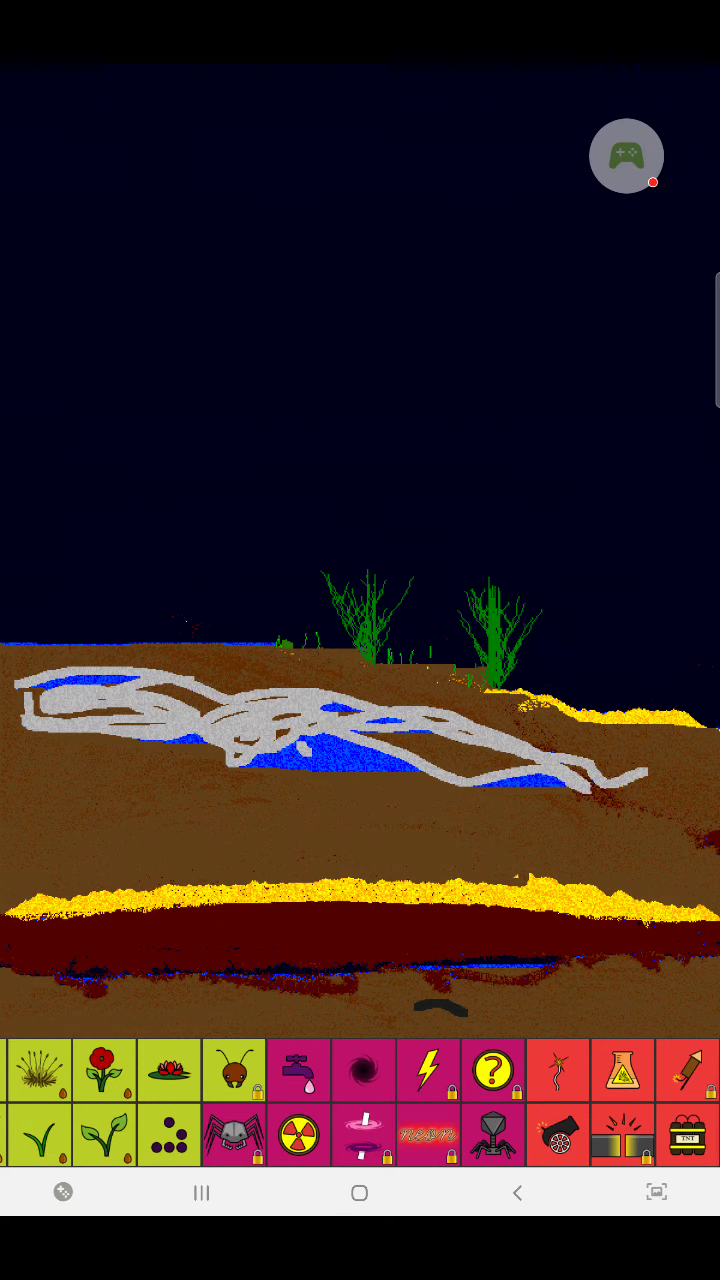
drag(150, 1100, 500, 1100)
mouse_move(550, 1100)
mouse_down()
mouse_move(200, 1100)
mouse_move(250, 1100)
mouse_up()
drag(200, 1100, 650, 1100)
drag(450, 1100, 320, 1100)
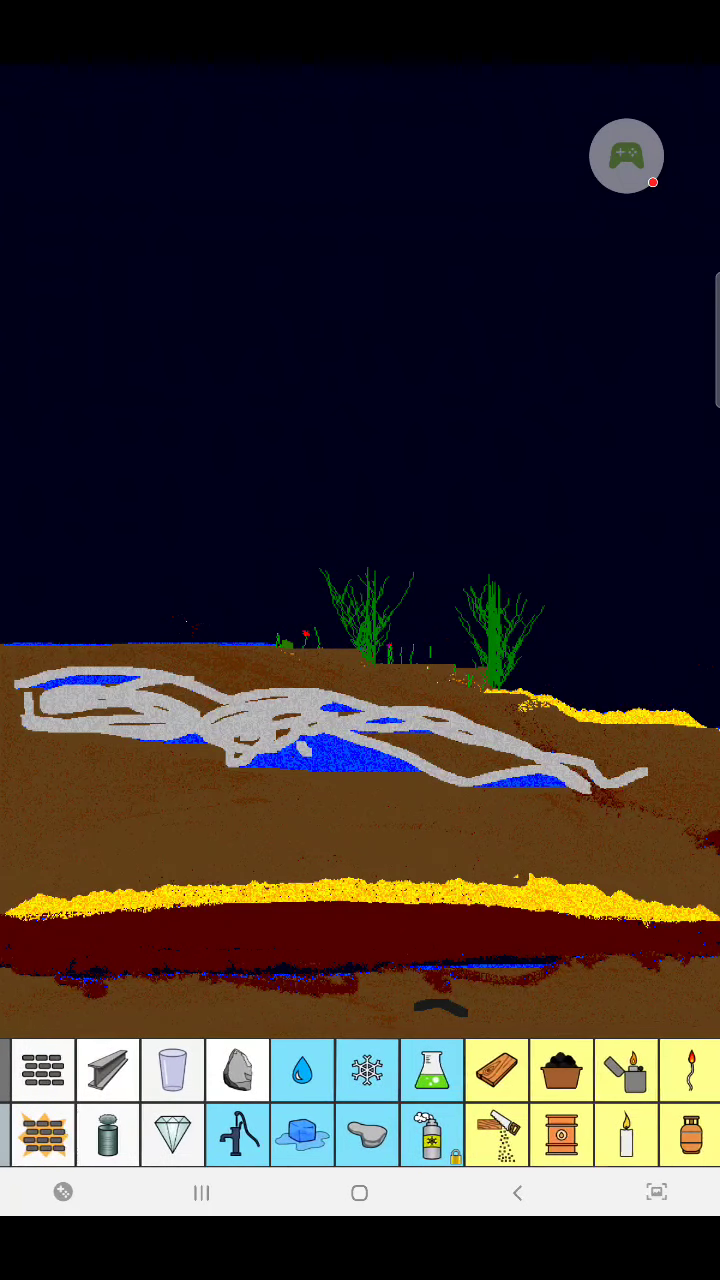
Drop a small ice particle on the left side of the ground
click(309, 1135)
click(197, 848)
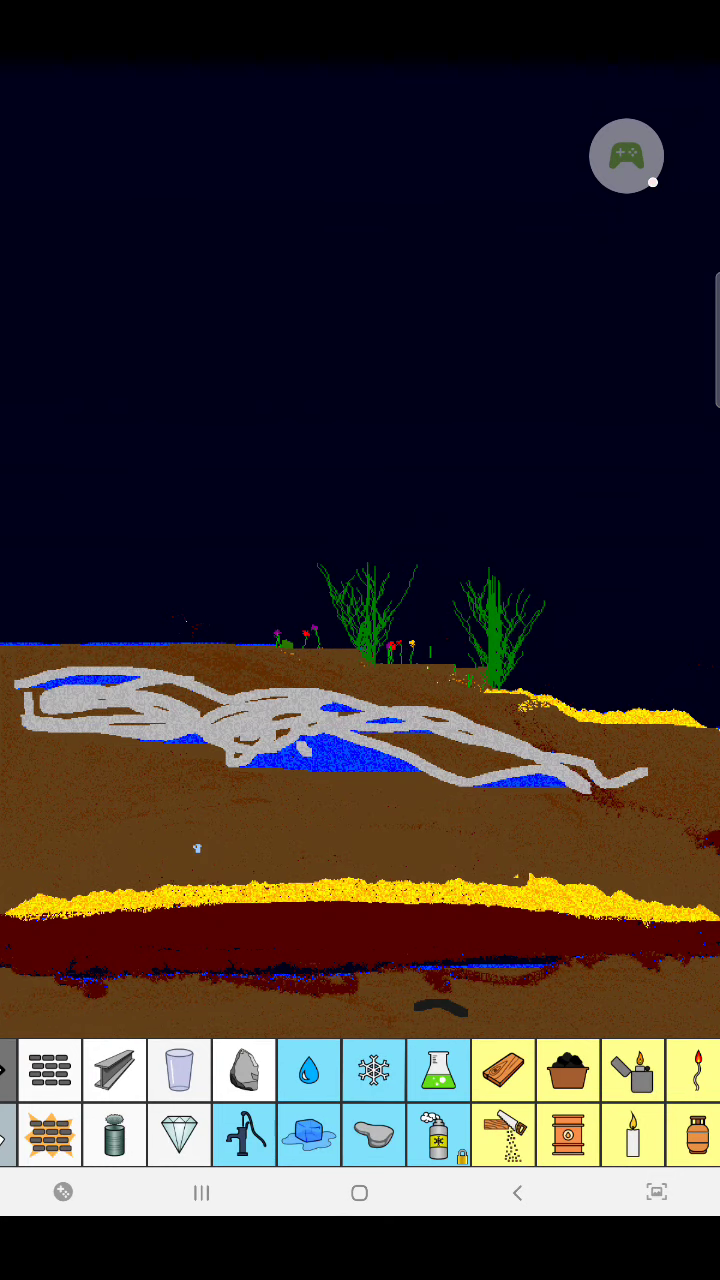
drag(200, 1100, 378, 1100)
mouse_move(500, 1100)
mouse_down()
mouse_move(142, 1100)
mouse_move(343, 1100)
mouse_up()
drag(600, 1100, 200, 1100)
drag(300, 1100, 391, 1100)
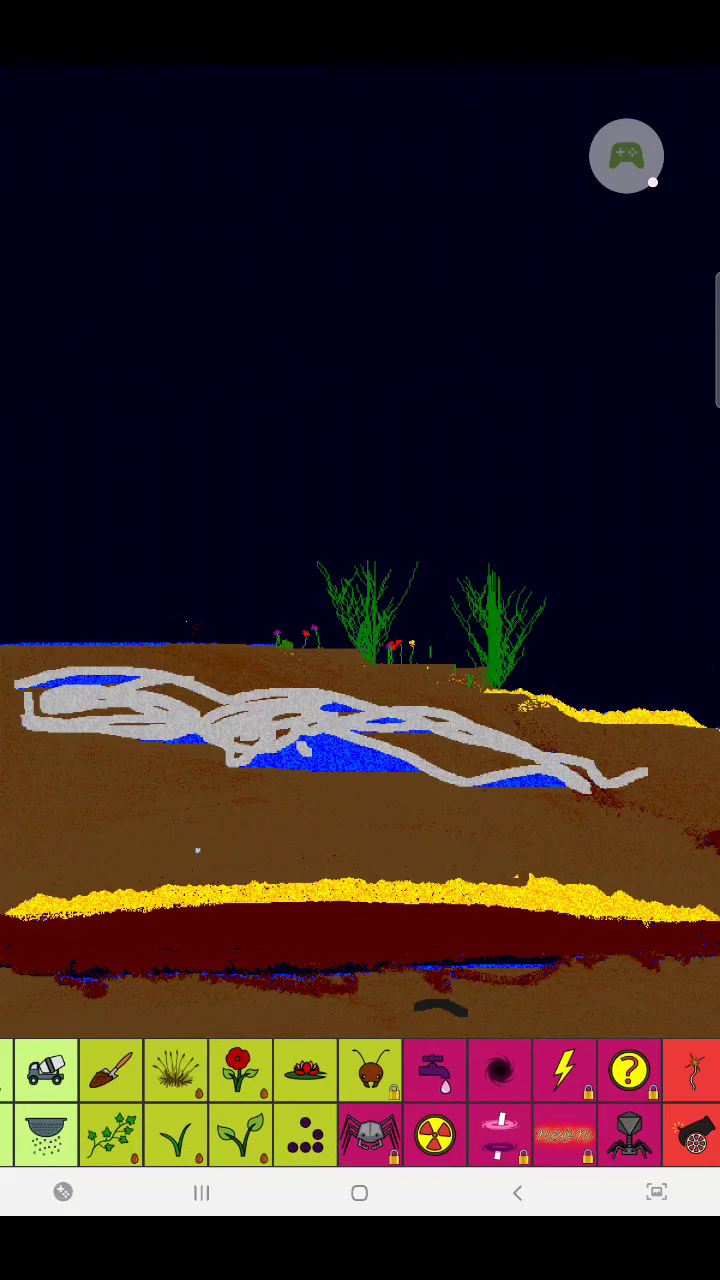
Place pond algae, flowers, moss seeds and plant seeds in turn
click(305, 1070)
click(240, 1070)
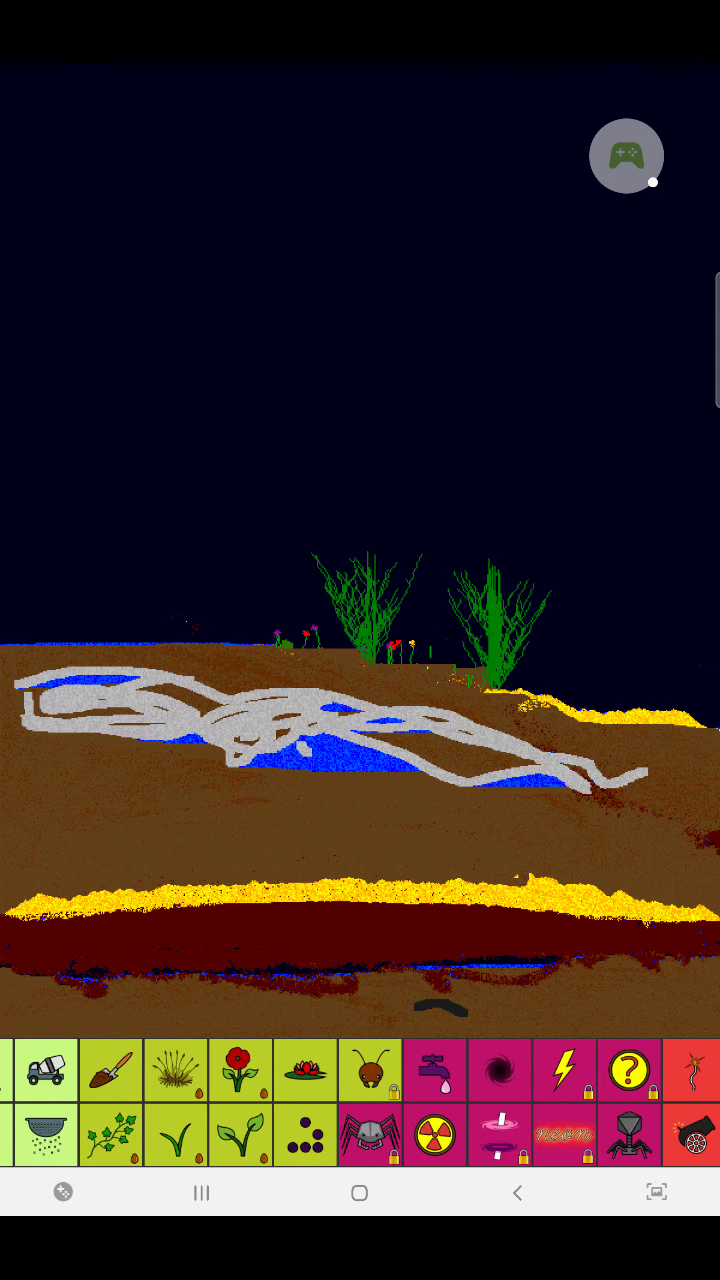
click(176, 1070)
click(240, 1135)
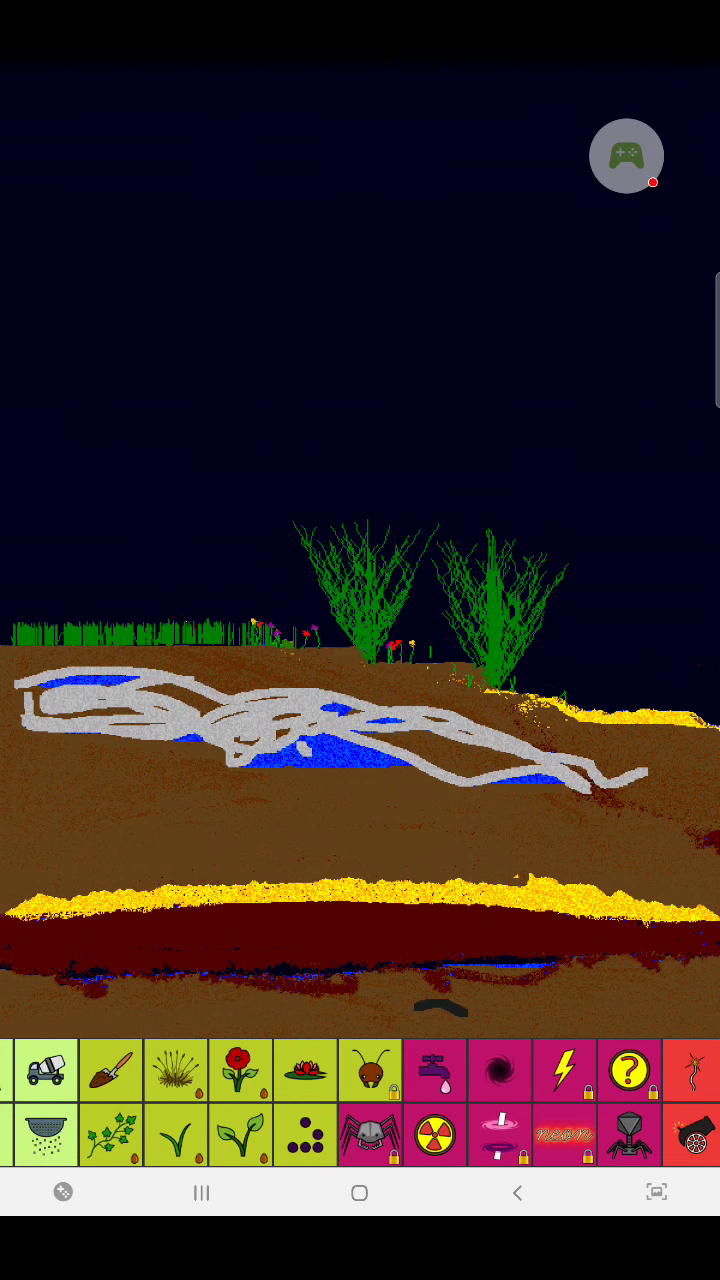
Browse the element toolbar past ivy and snow and pick the water spout
drag(400, 1100, 383, 1100)
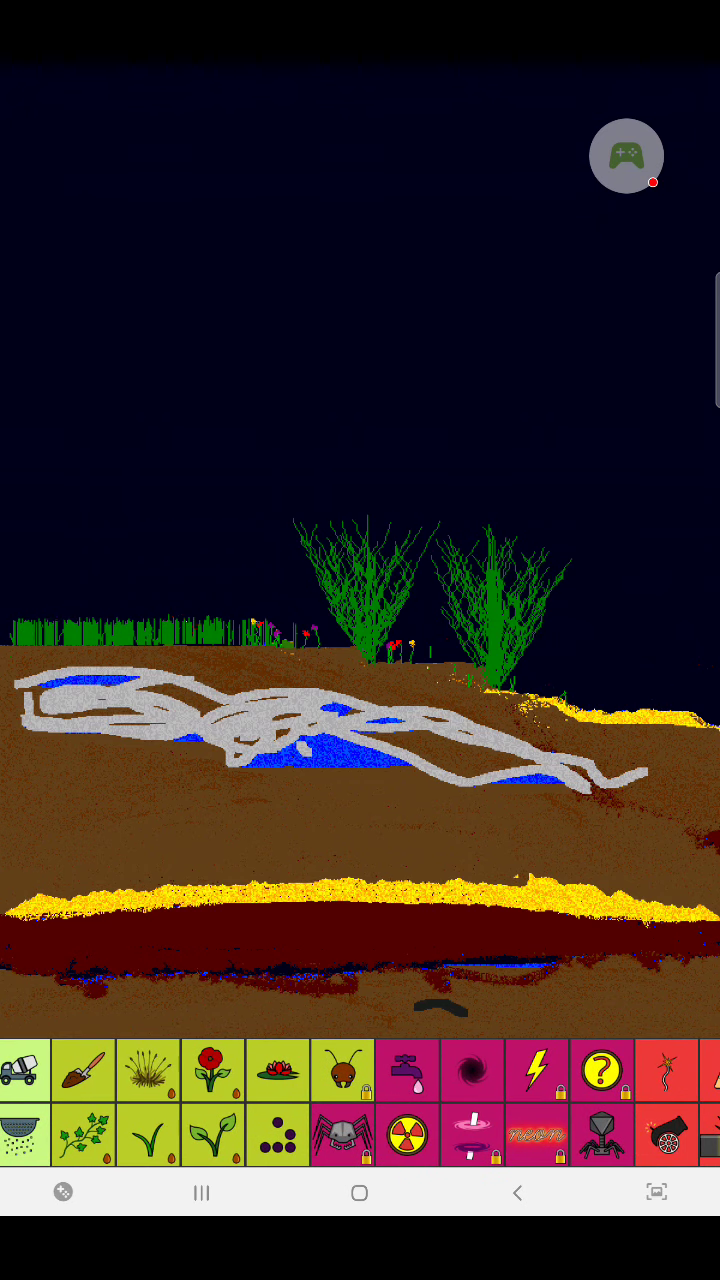
click(83, 1070)
click(83, 1136)
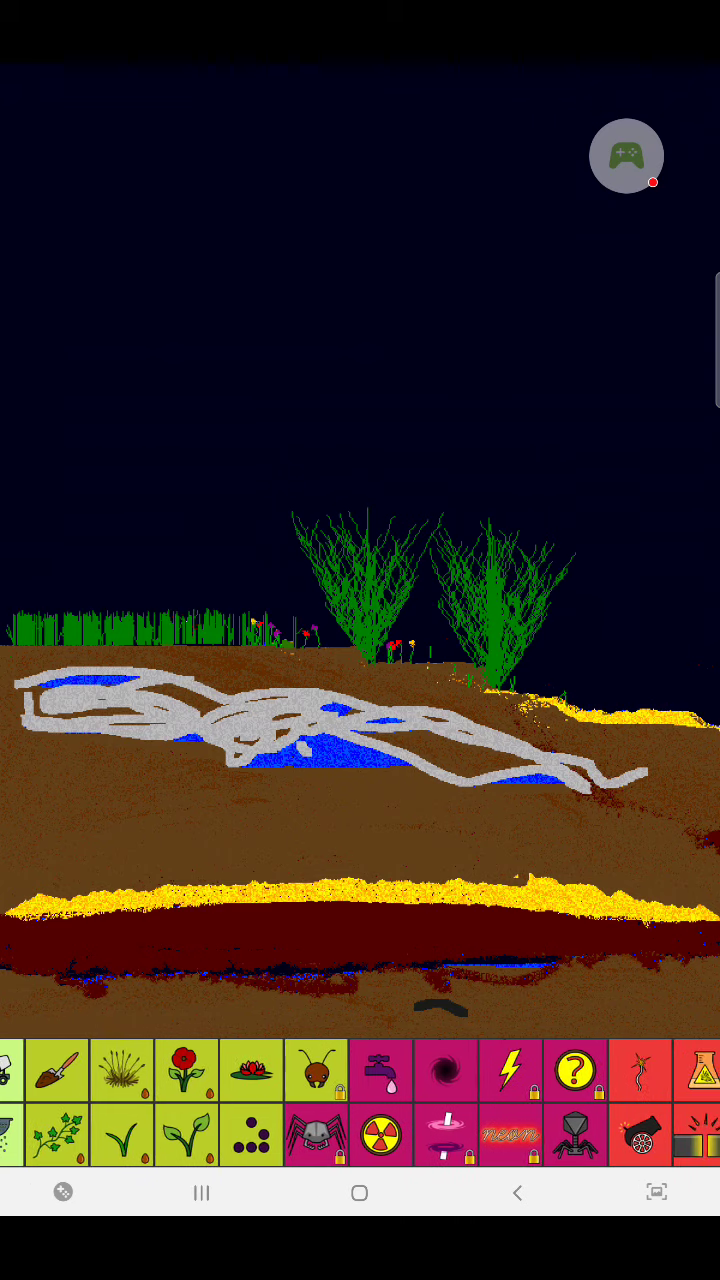
drag(150, 1100, 650, 1100)
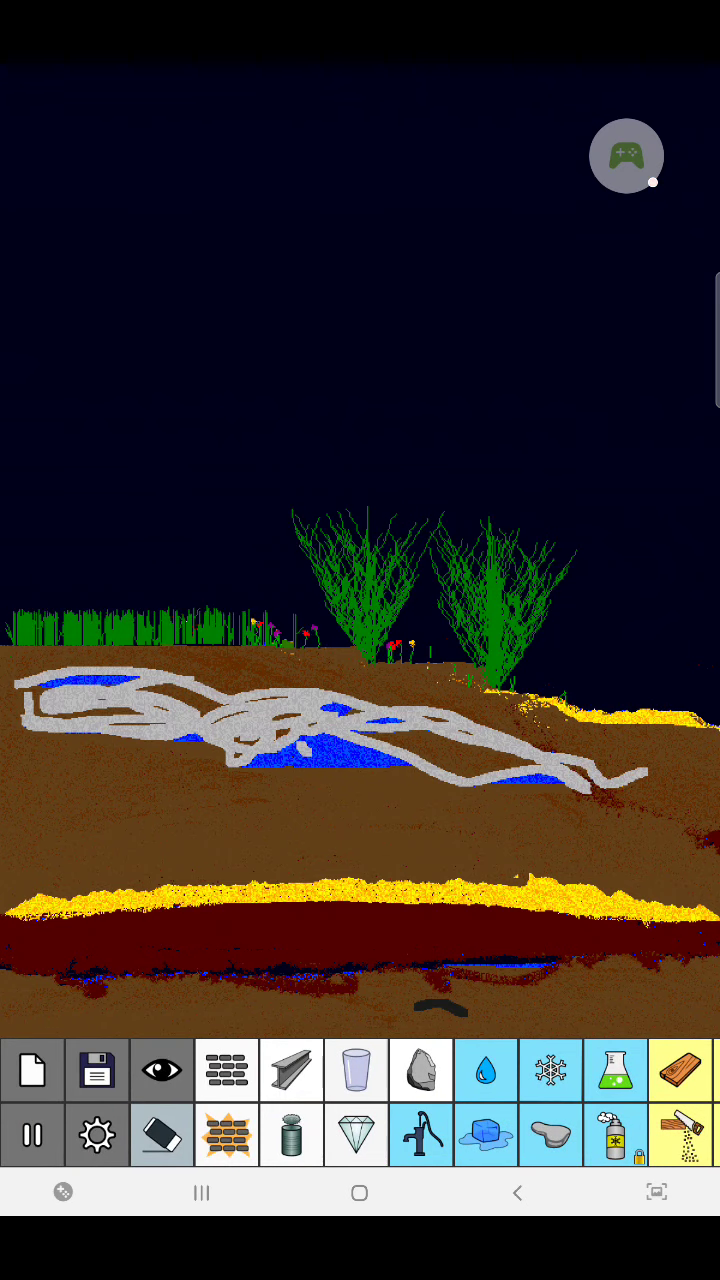
click(550, 1070)
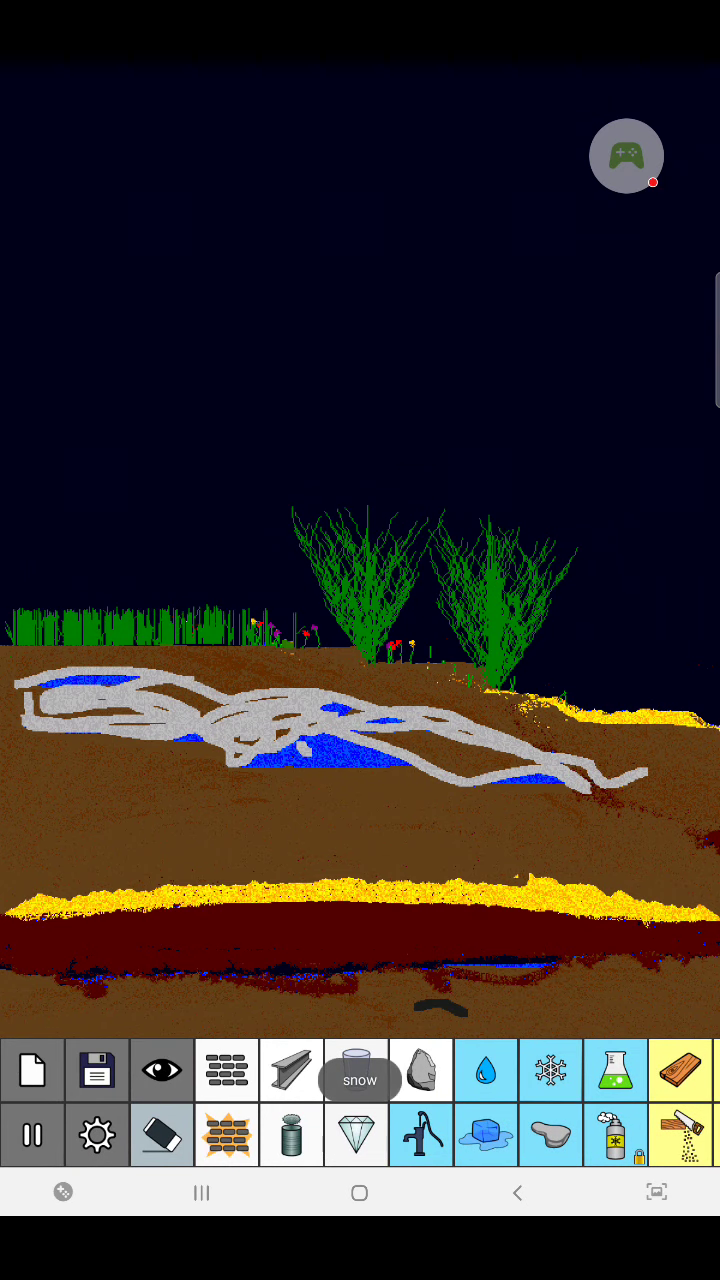
click(485, 1070)
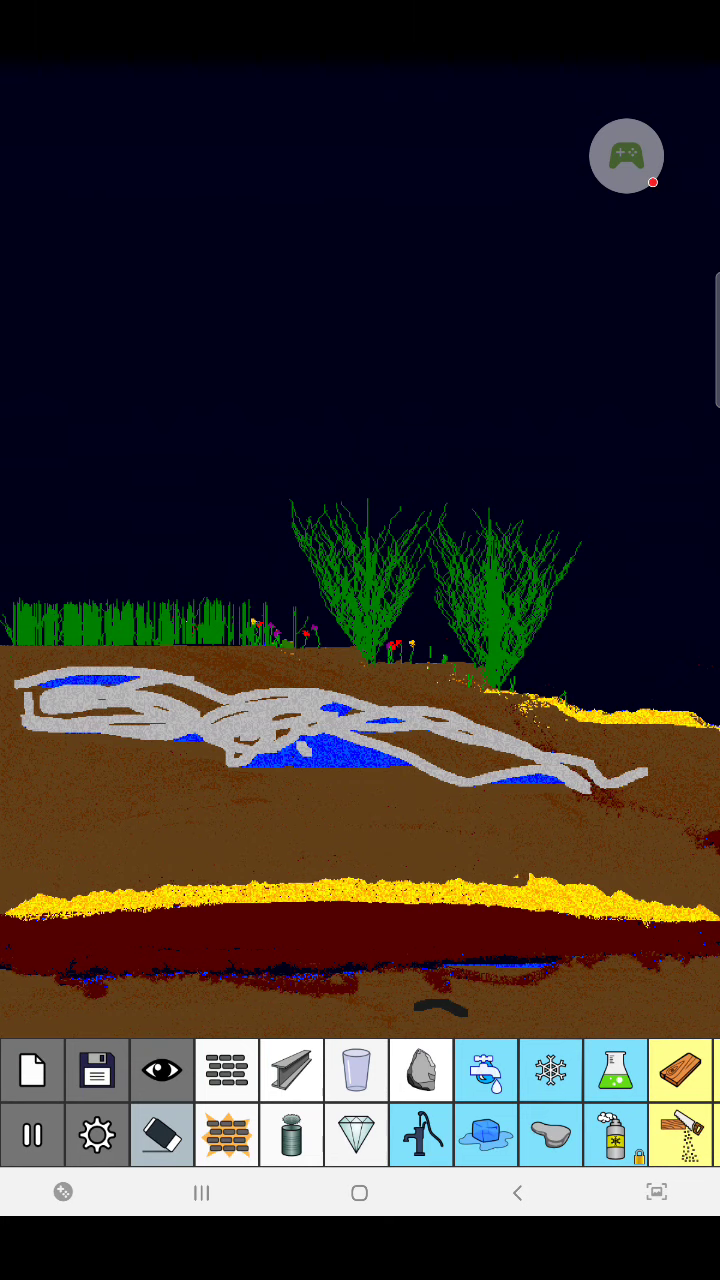
Draw a water-spout line across the sky so water pours onto the hilltop
mouse_move(626, 155)
mouse_down()
mouse_move(332, 157)
mouse_move(626, 155)
mouse_up()
drag(450, 170, 96, 205)
mouse_move(626, 155)
mouse_down()
mouse_move(480, 153)
mouse_move(626, 172)
mouse_move(366, 185)
mouse_move(626, 222)
mouse_up()
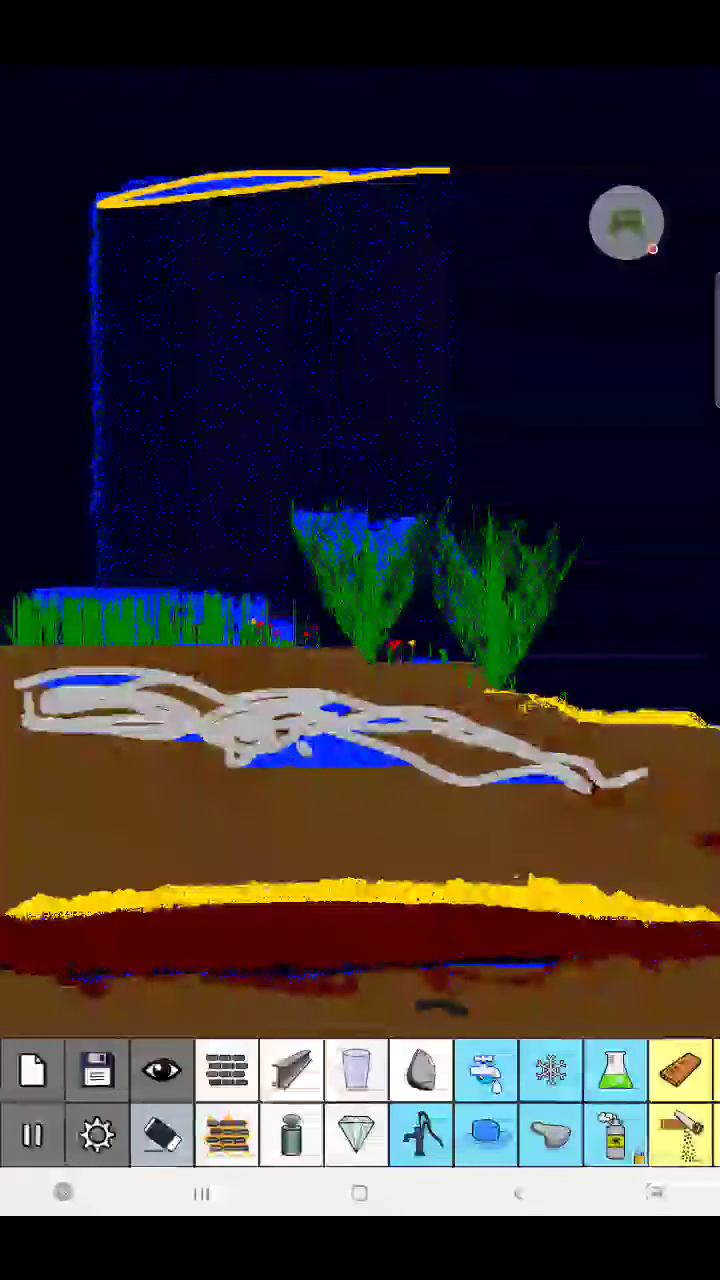
Switch from the water source to plain water, then select the eraser
click(97, 1134)
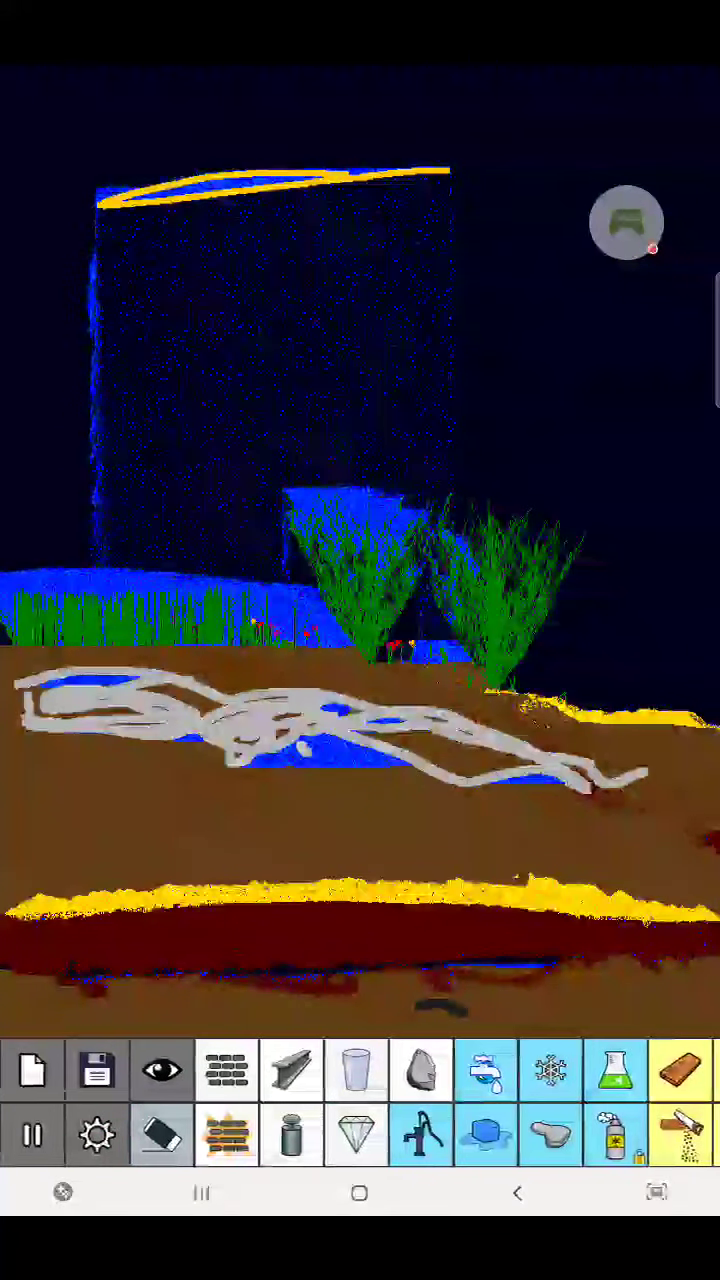
click(357, 1068)
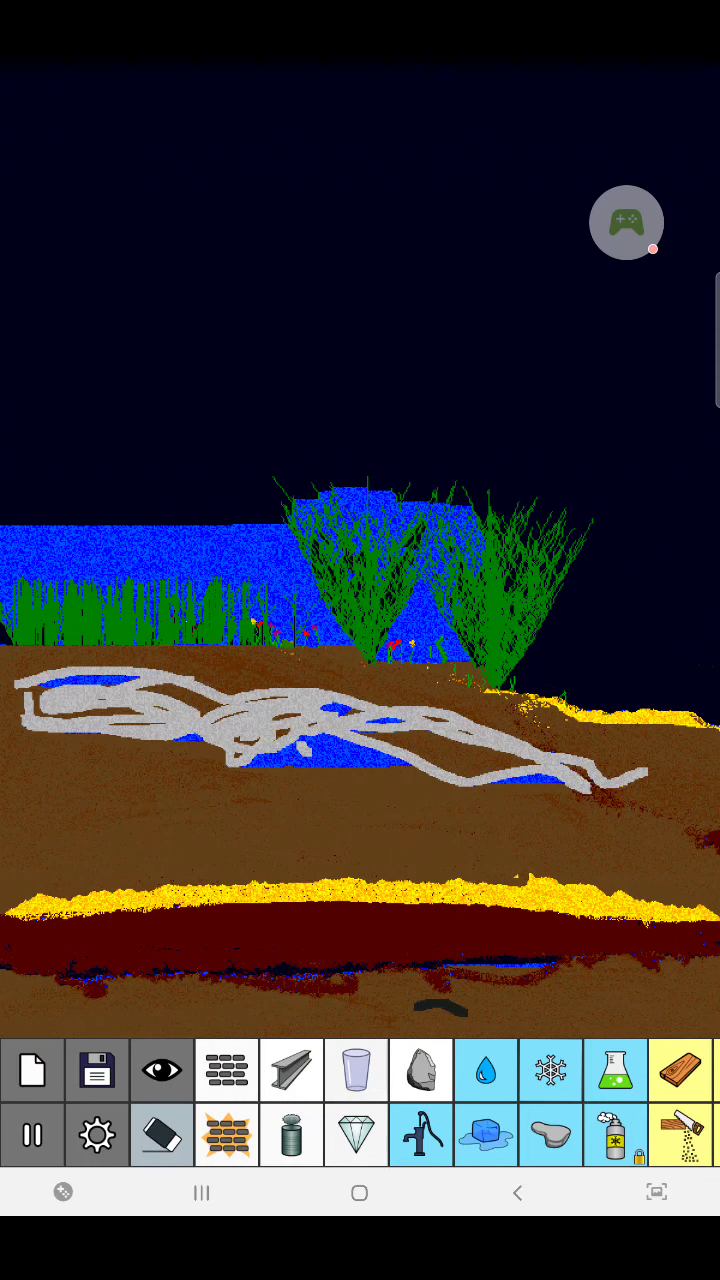
click(161, 1134)
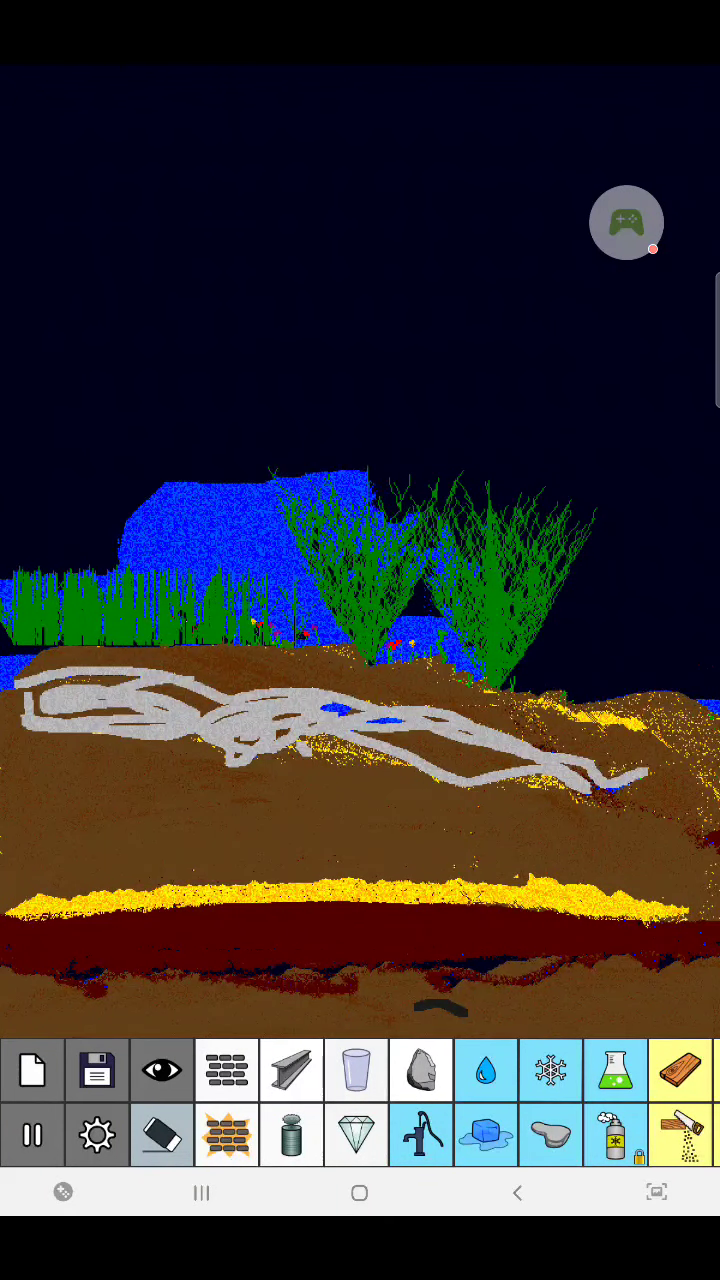
Scroll the element toolbar and compare the black hole and uranium elements
click(162, 1134)
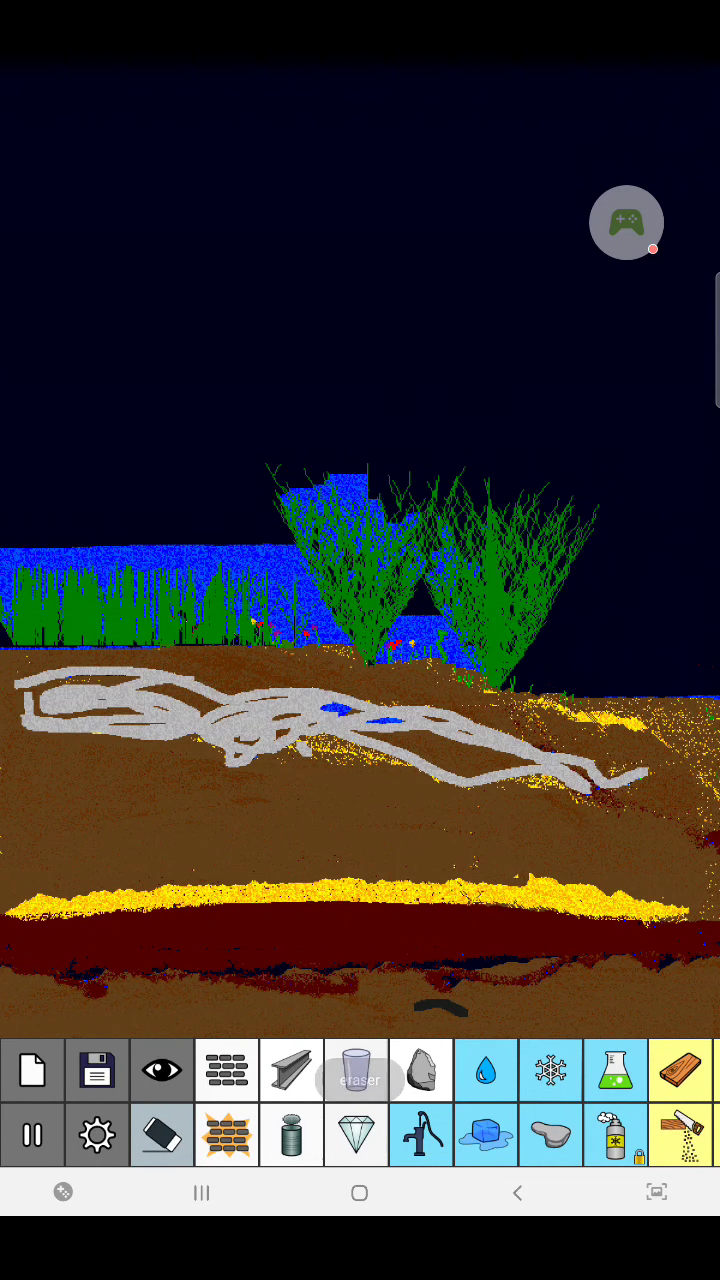
mouse_move(600, 1100)
mouse_down()
mouse_move(150, 1100)
mouse_move(440, 1100)
mouse_up()
click(655, 1070)
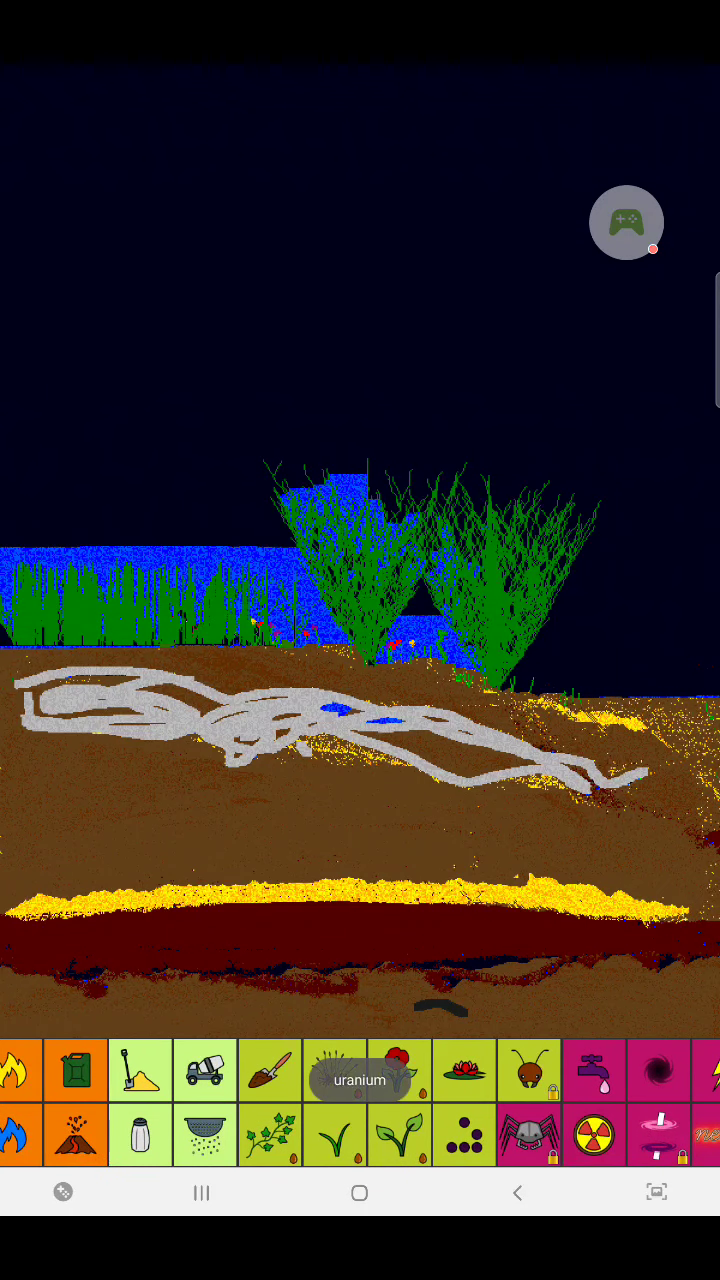
click(594, 1135)
click(658, 1070)
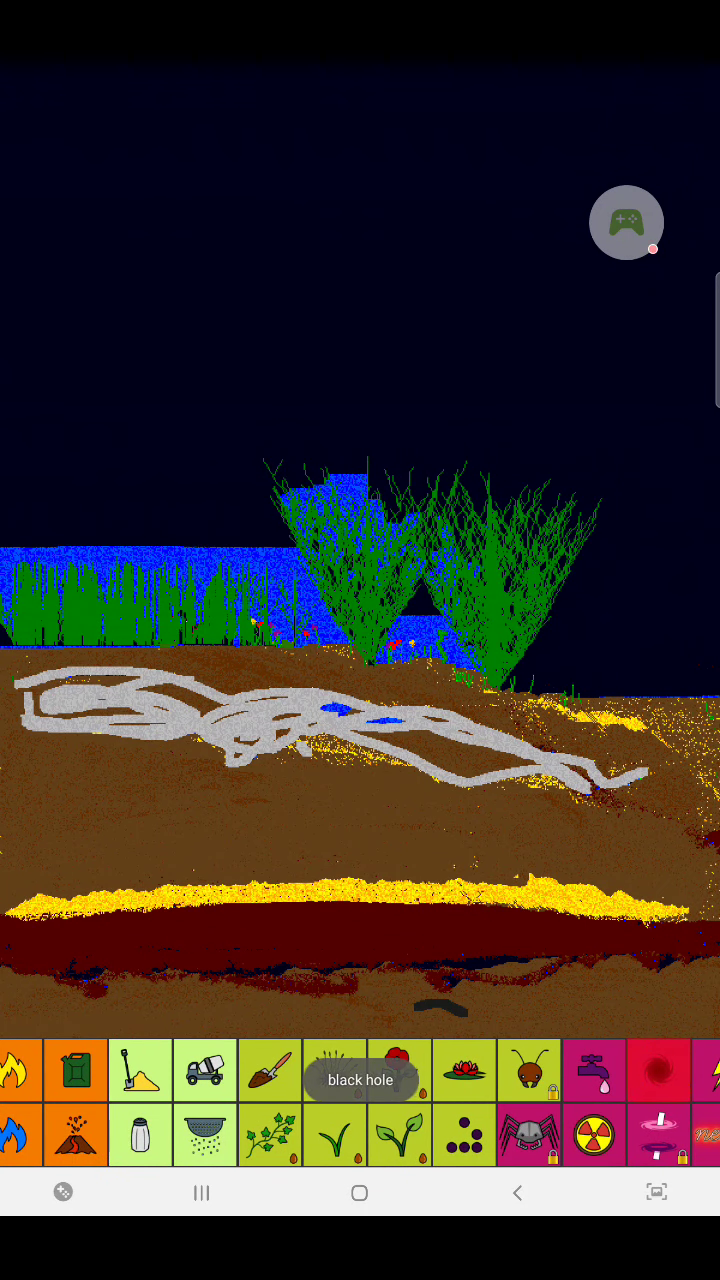
click(594, 1135)
click(658, 1070)
click(594, 1135)
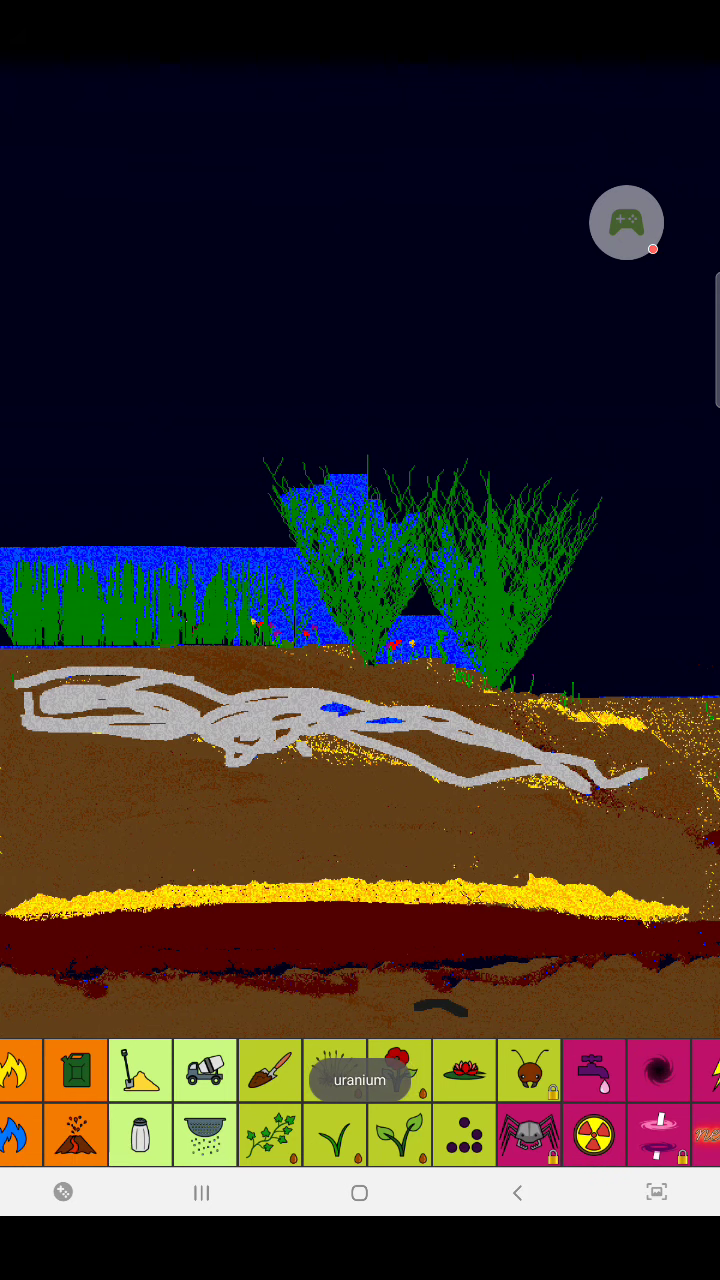
drag(200, 1100, 415, 1100)
Pour a streak of mercury across the left side of the sky
click(291, 1070)
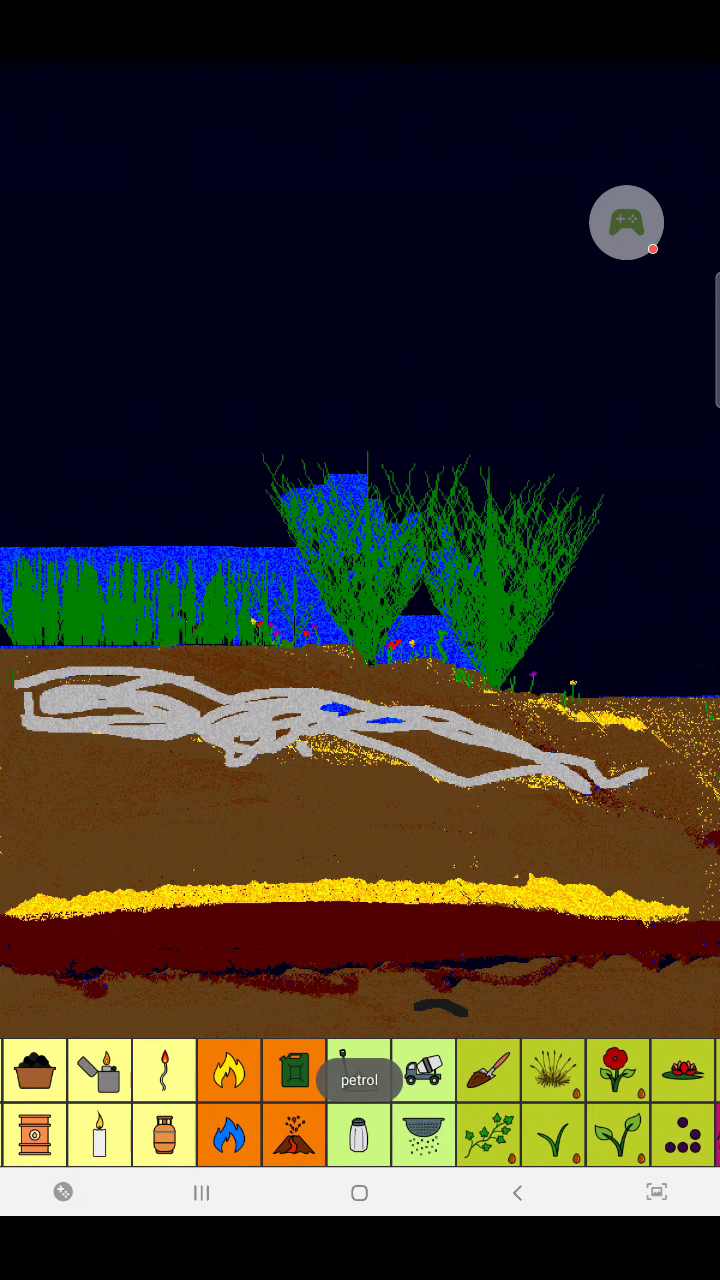
drag(200, 1100, 440, 1100)
drag(150, 1100, 610, 1100)
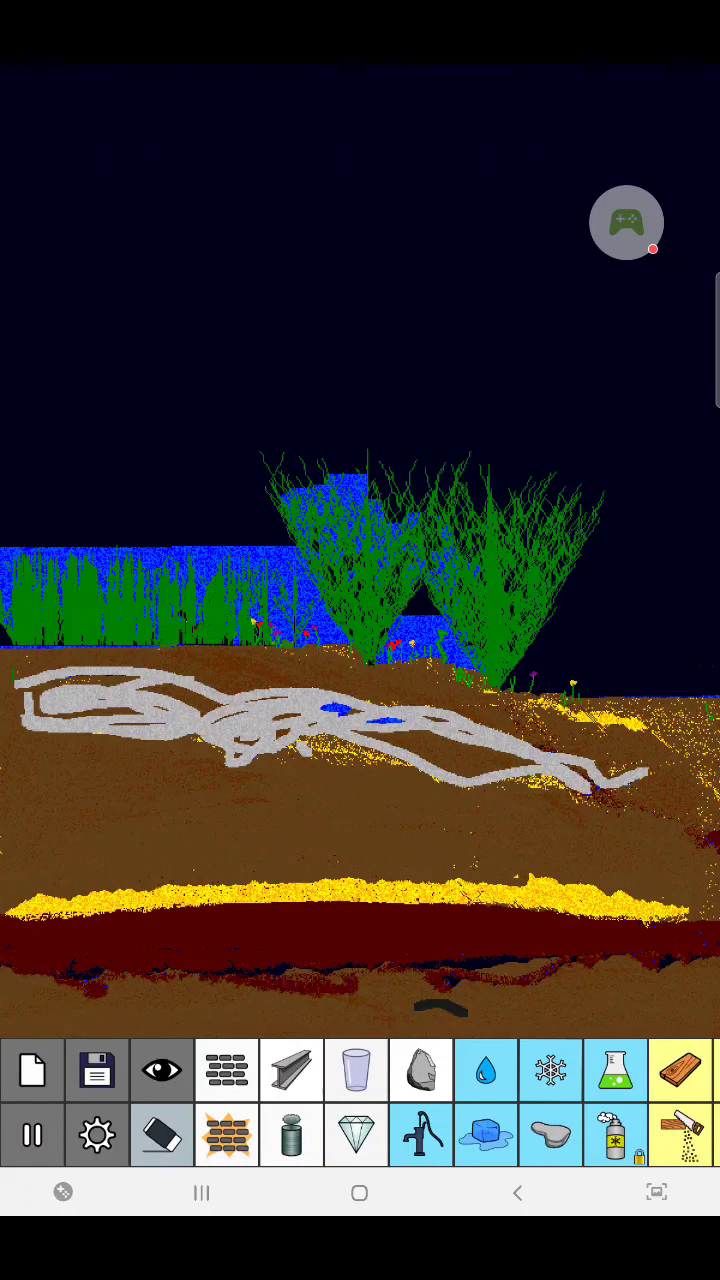
click(356, 1070)
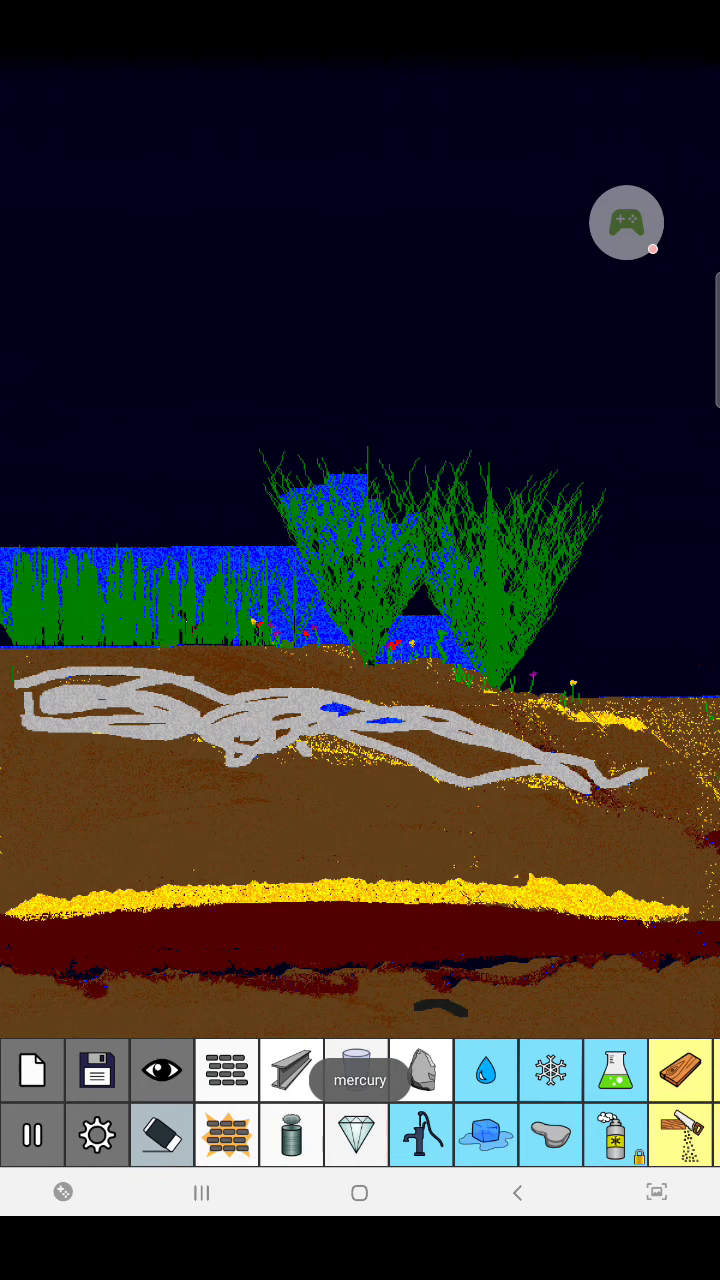
drag(15, 458, 215, 465)
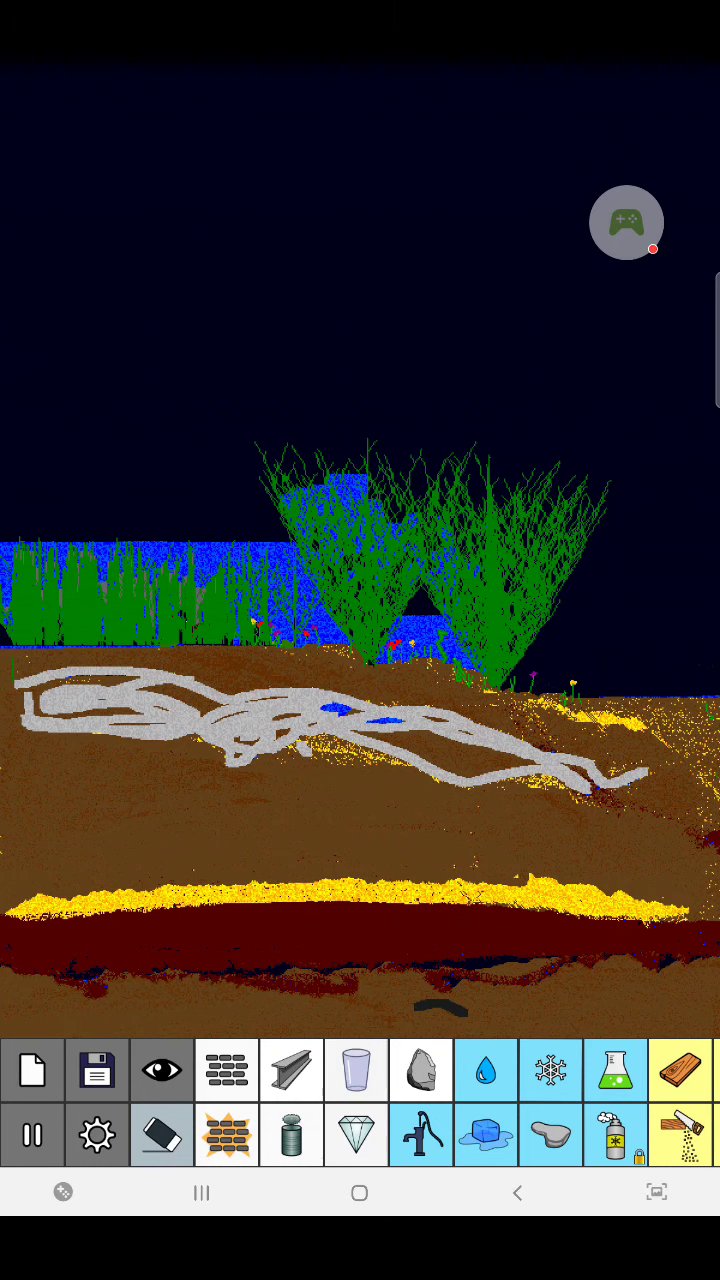
scroll(360, 1102, right, 10)
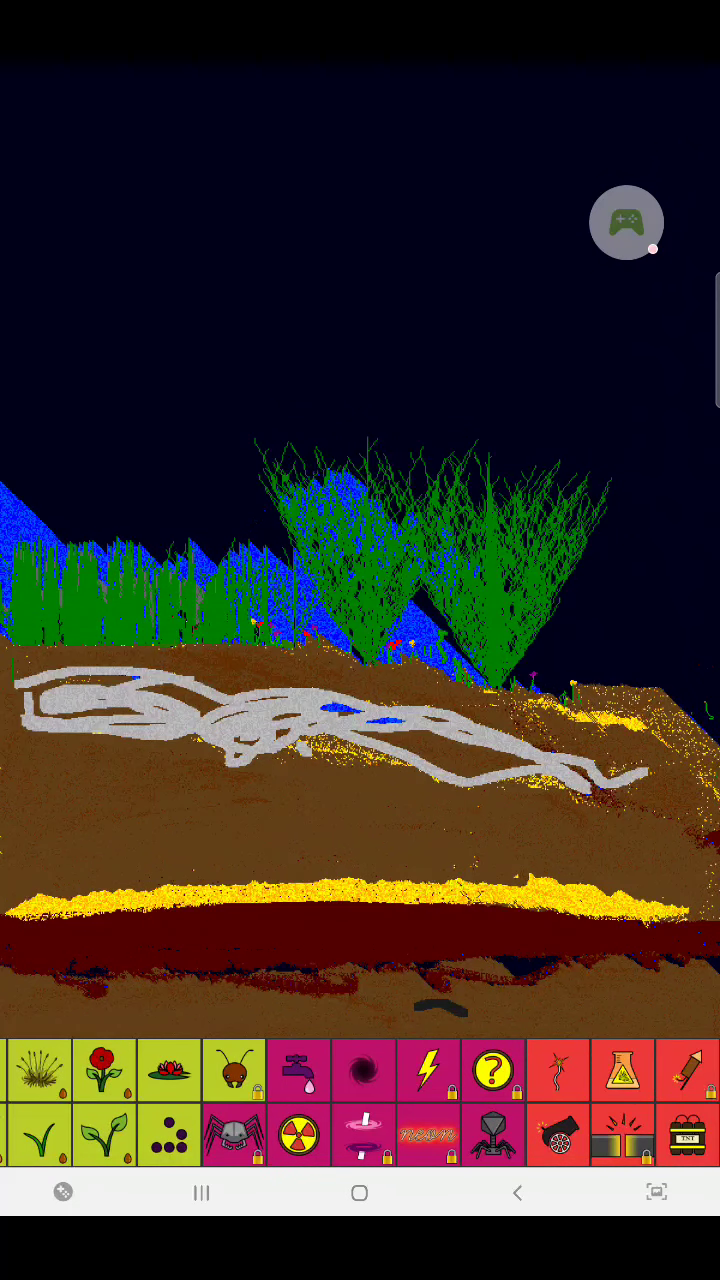
Scribble C4 explosive across the sky and plants
click(298, 1135)
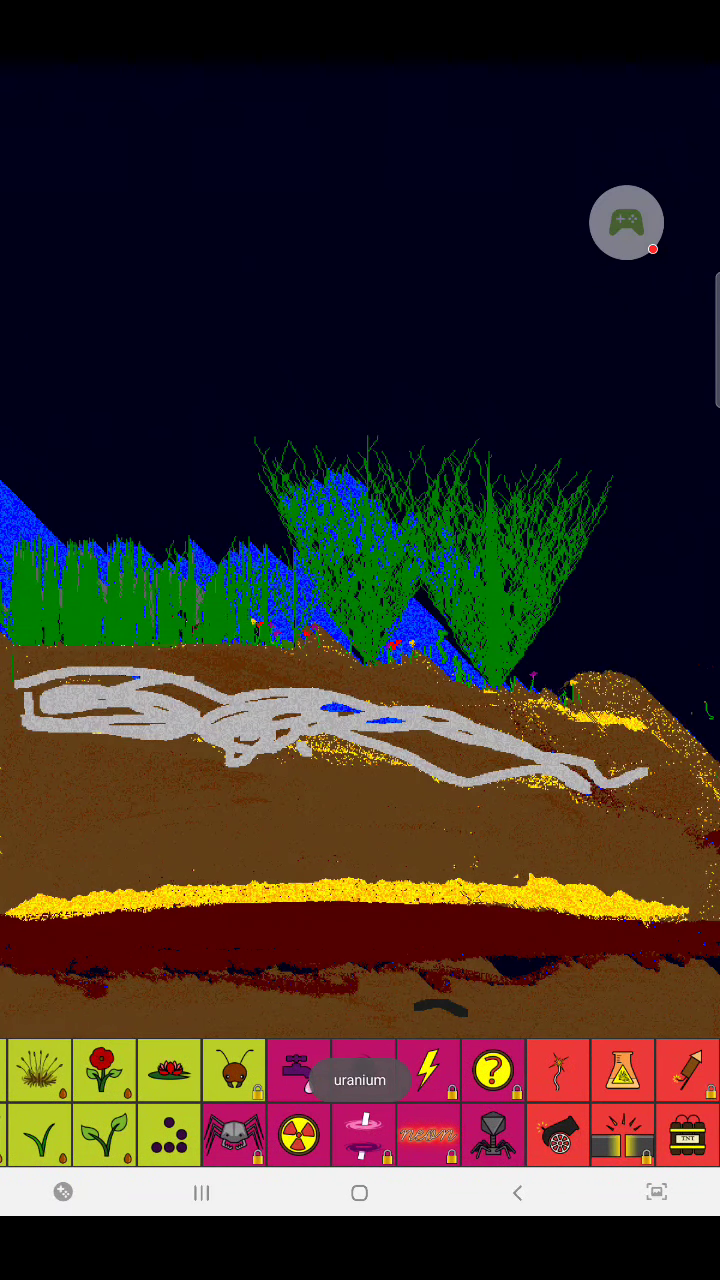
click(687, 1135)
mouse_move(140, 340)
mouse_down()
mouse_move(485, 378)
mouse_move(135, 315)
mouse_move(510, 410)
mouse_move(545, 545)
mouse_move(495, 630)
mouse_move(215, 420)
mouse_move(370, 400)
mouse_move(140, 285)
mouse_move(60, 490)
mouse_move(15, 575)
mouse_move(195, 660)
mouse_up()
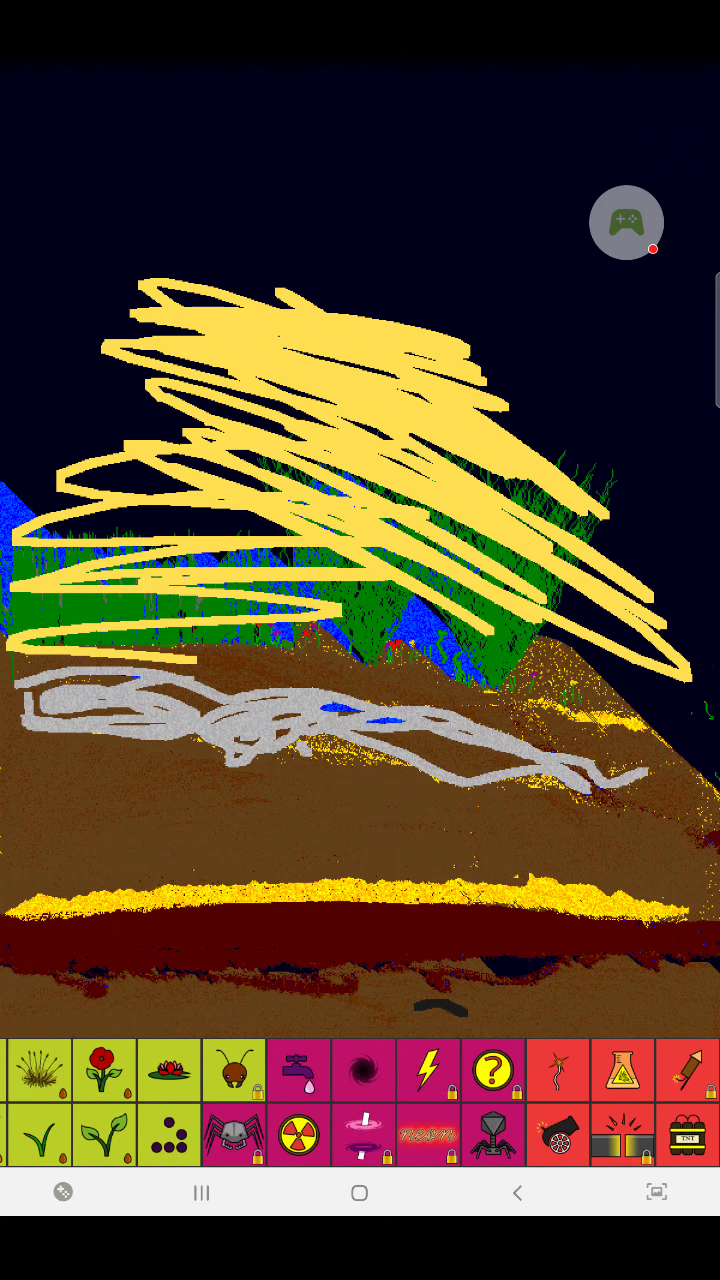
Draw three water-spouting lines across the upper sky
click(363, 1071)
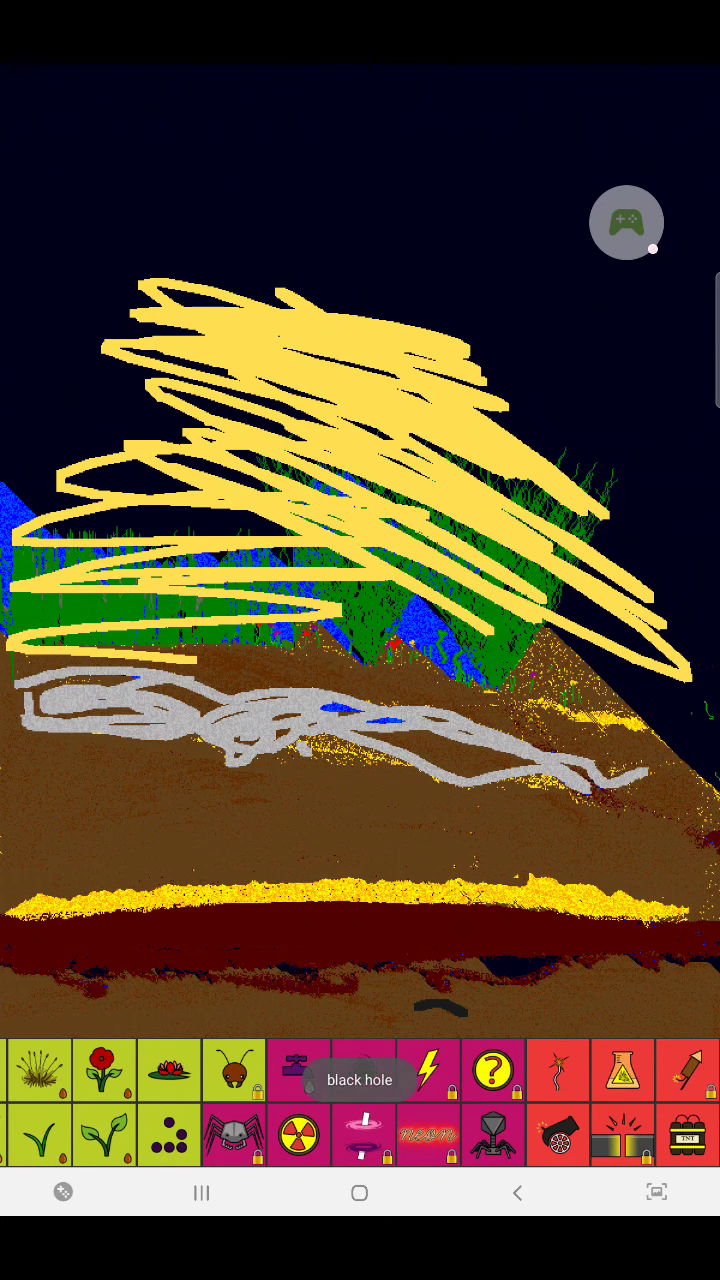
click(299, 1135)
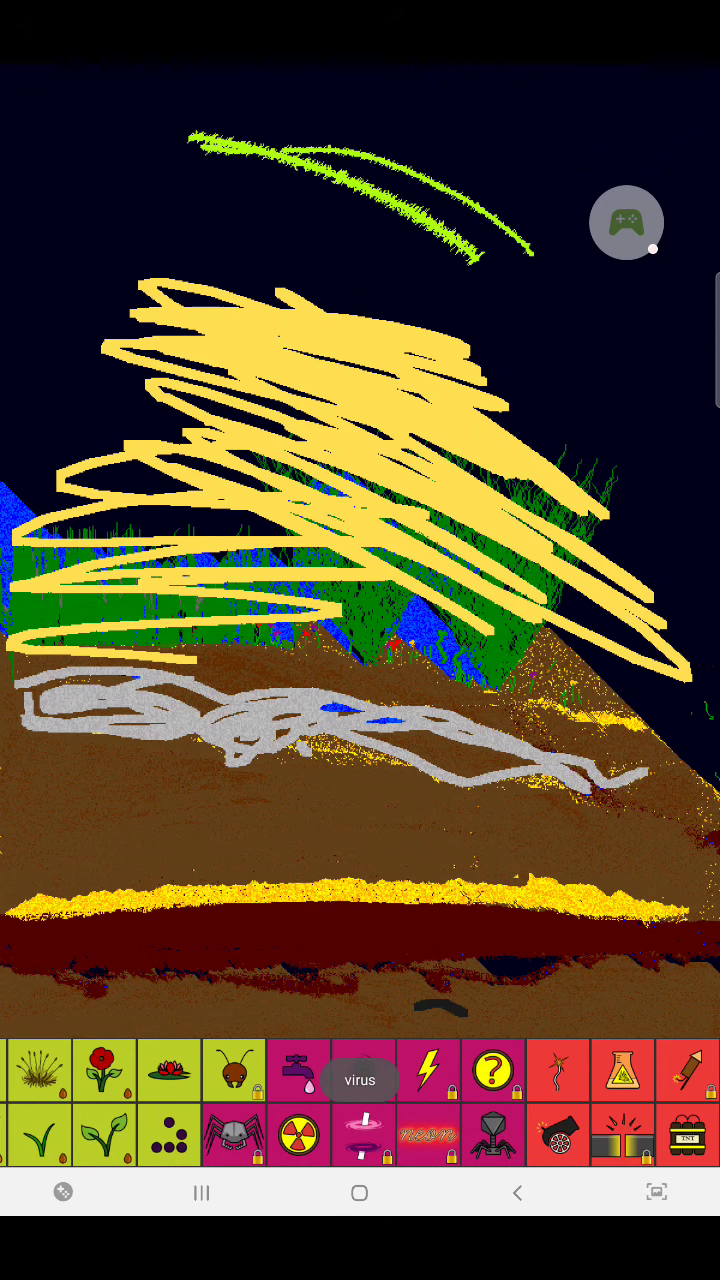
drag(360, 1080, 620, 1085)
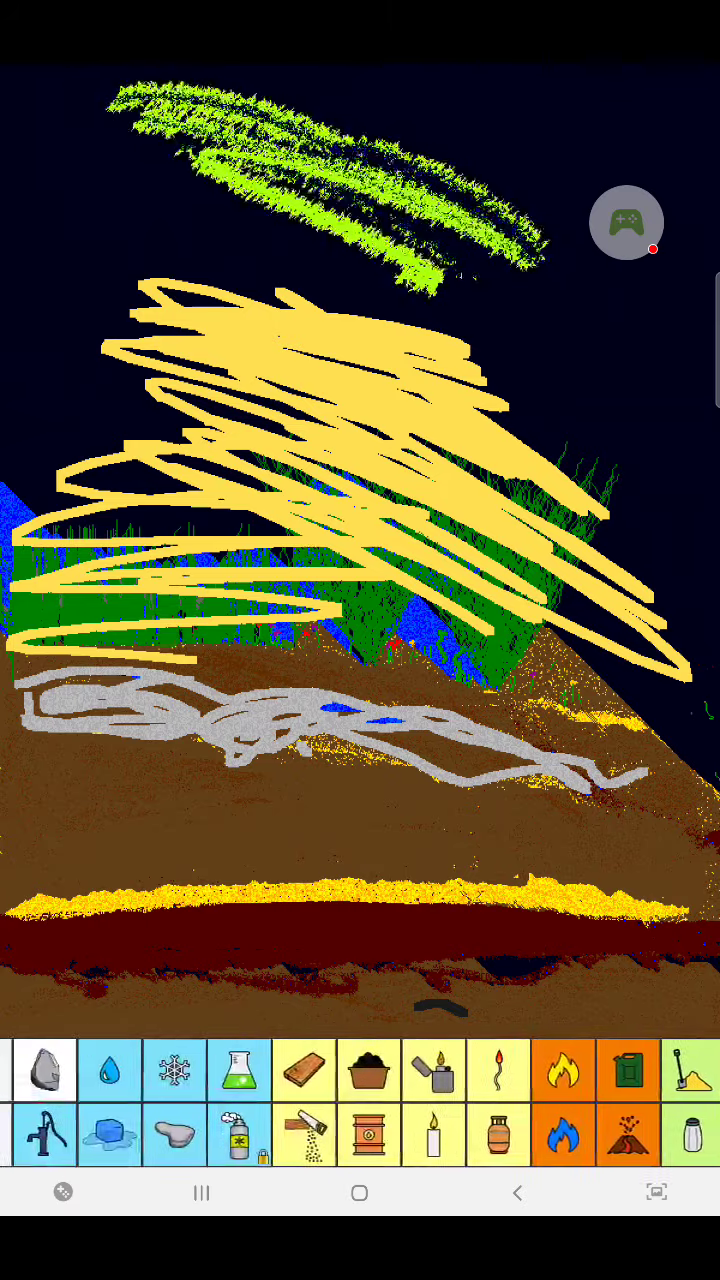
click(486, 1070)
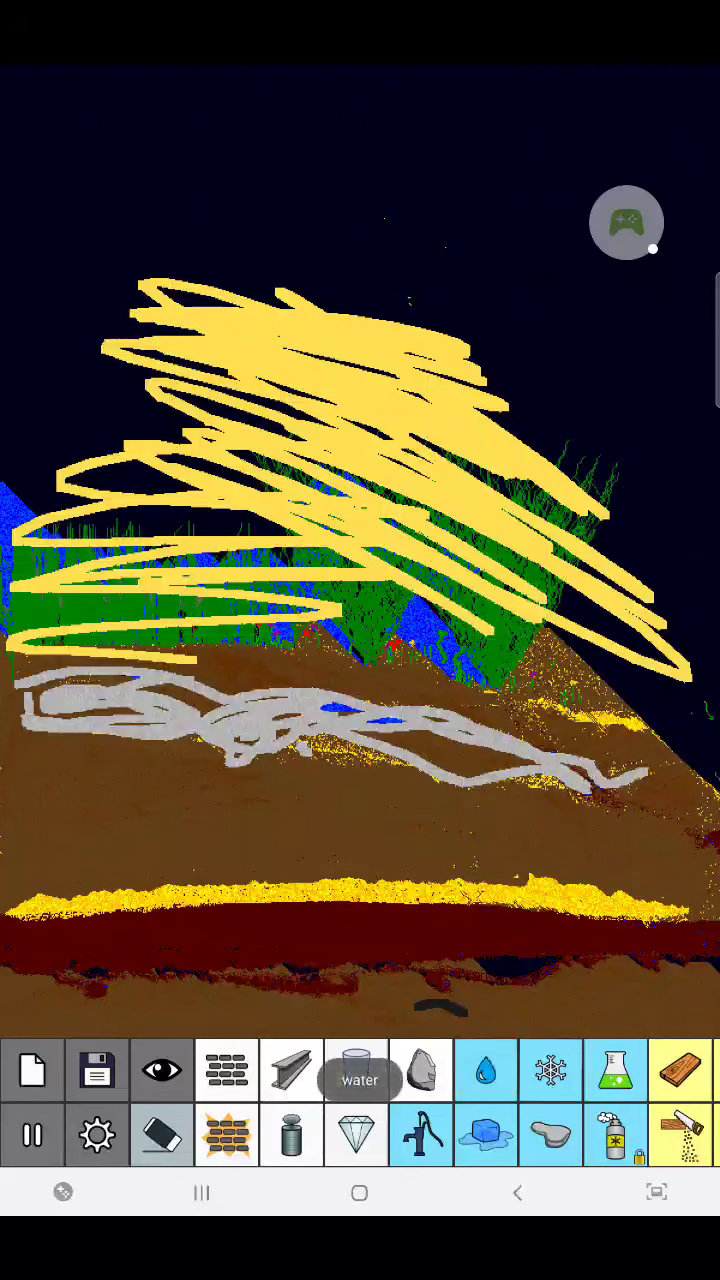
mouse_move(229, 149)
mouse_down()
mouse_move(505, 240)
mouse_move(130, 134)
mouse_move(515, 200)
mouse_move(40, 100)
mouse_up()
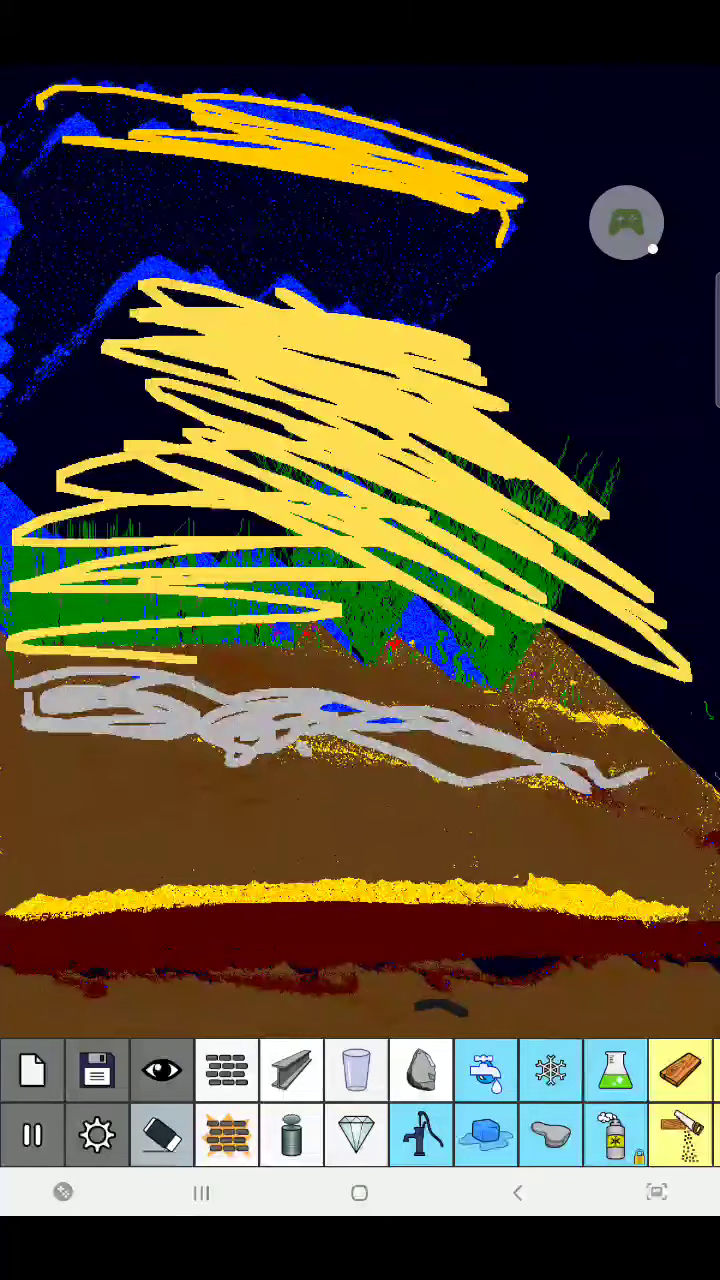
drag(145, 190, 550, 330)
drag(170, 215, 685, 425)
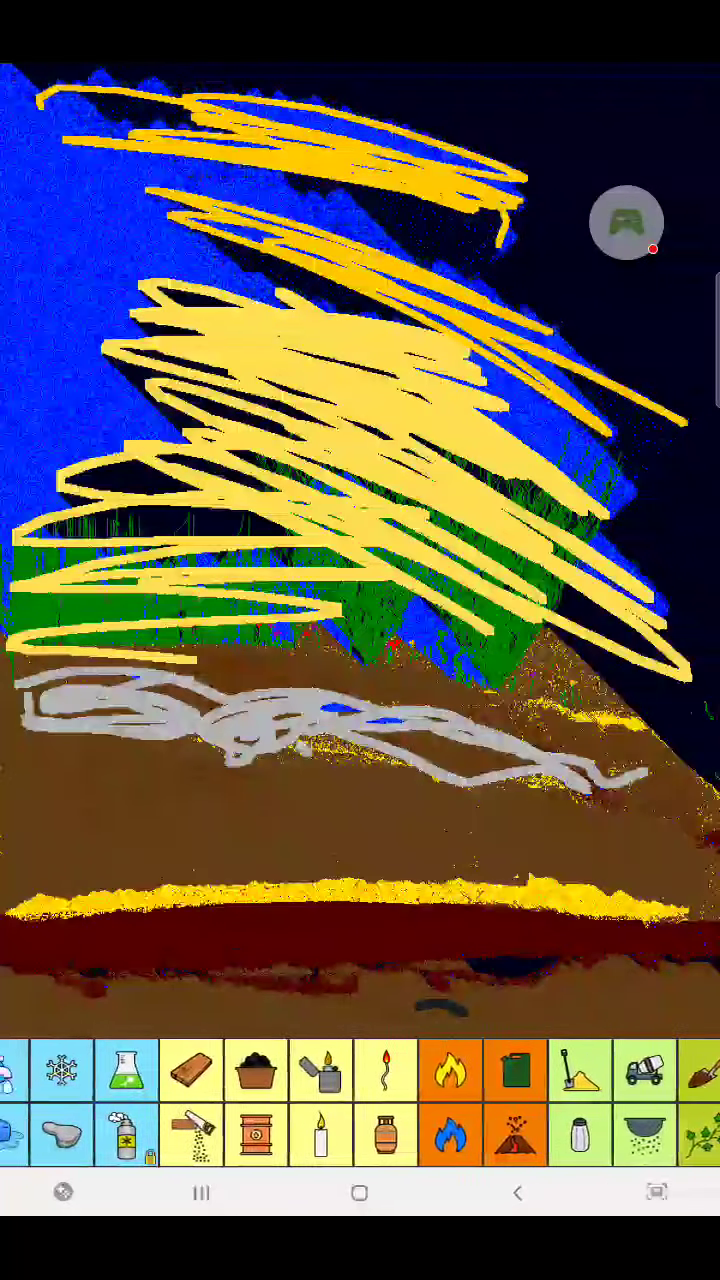
Add green acid streaks across the upper sky and down its left edge
click(206, 1070)
mouse_move(350, 205)
mouse_down()
mouse_move(520, 225)
mouse_move(270, 180)
mouse_move(590, 335)
mouse_up()
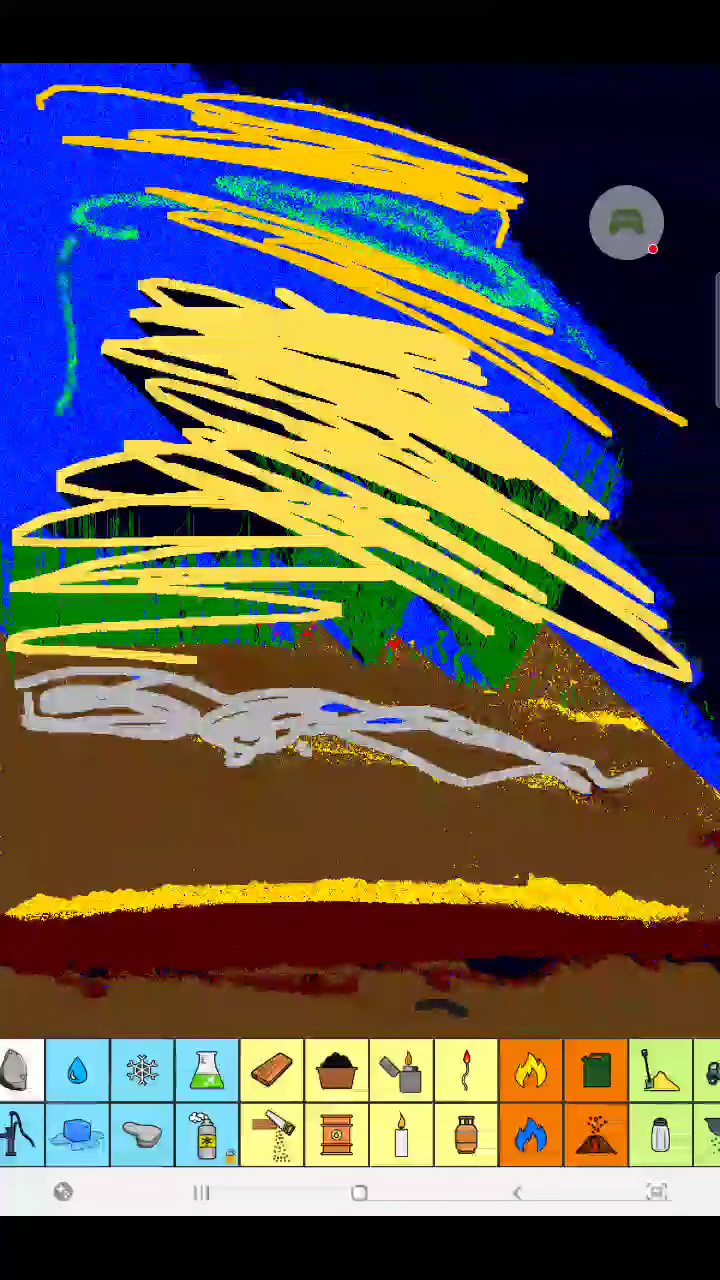
drag(40, 180, 62, 405)
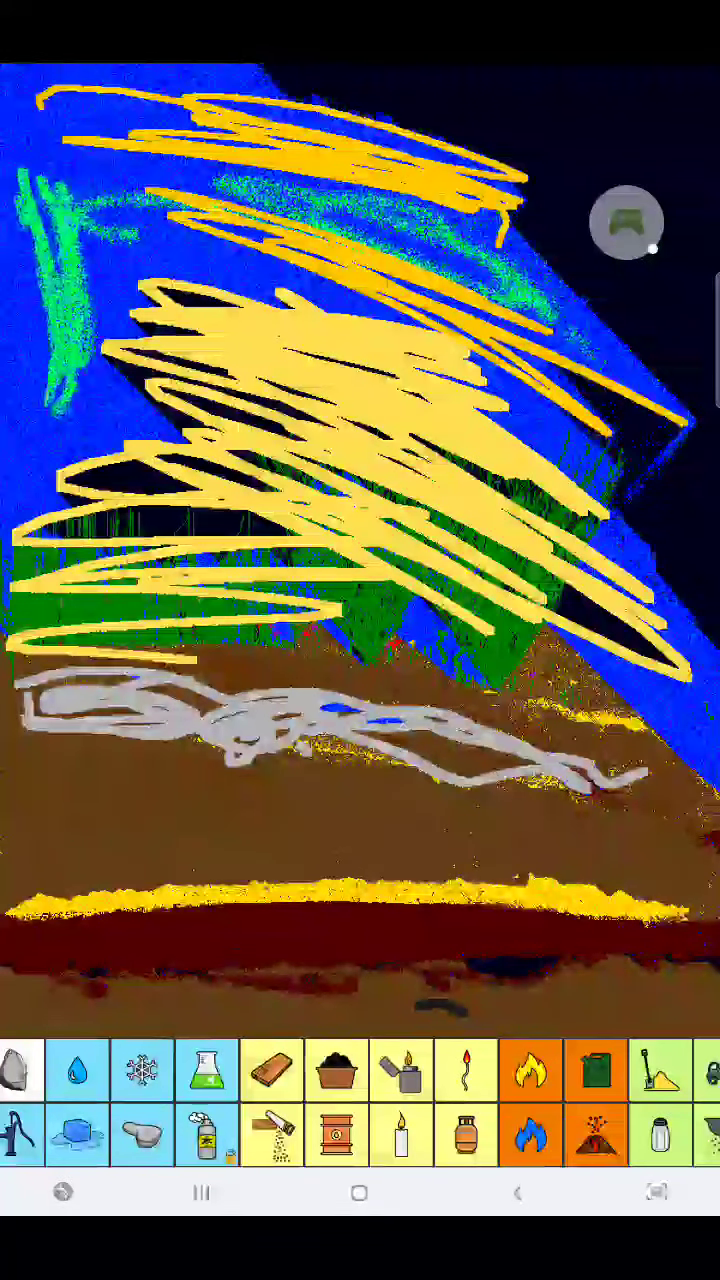
drag(600, 1100, 150, 1100)
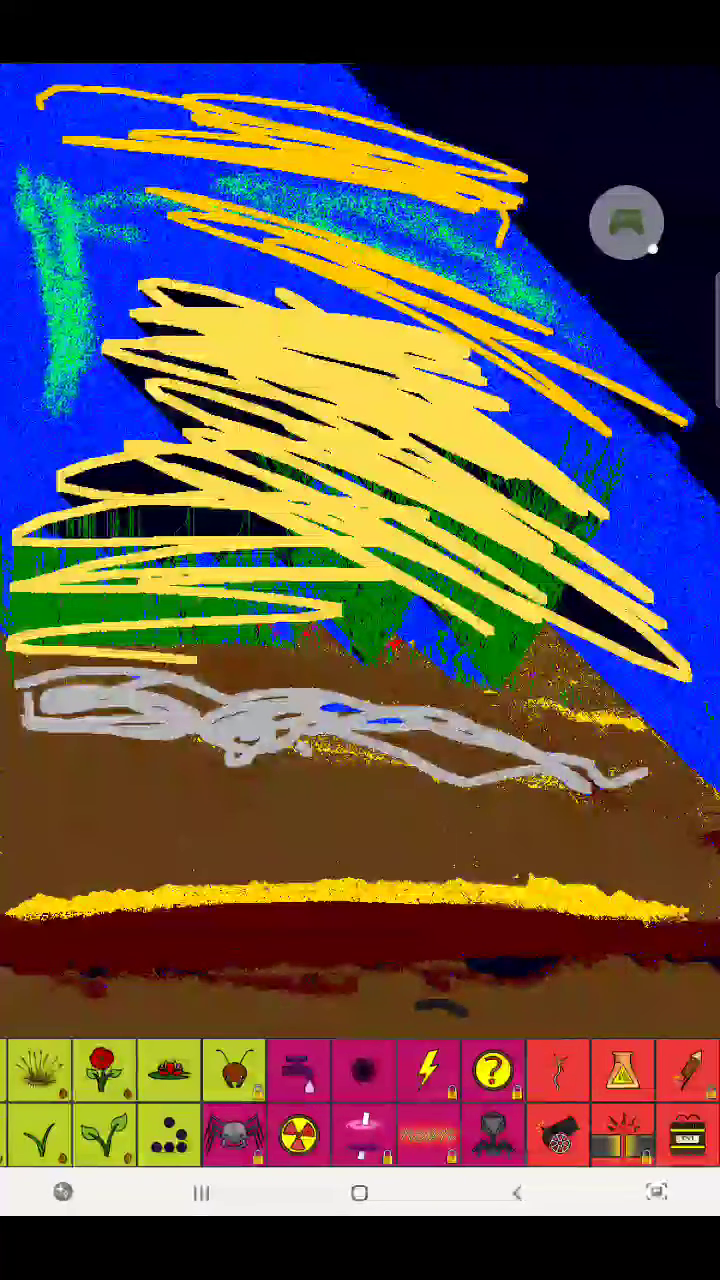
click(363, 1070)
drag(626, 222, 621, 155)
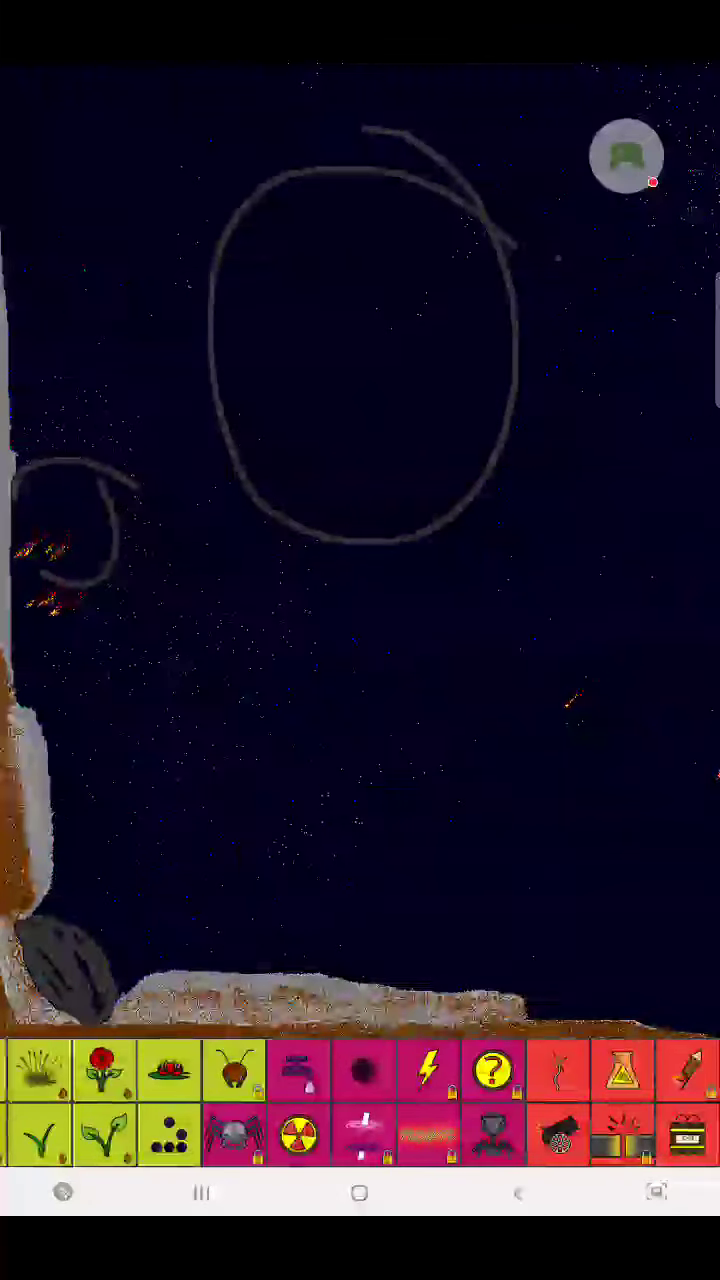
Sketch small grey loops in the dark space beside the big circle
drag(244, 716, 228, 806)
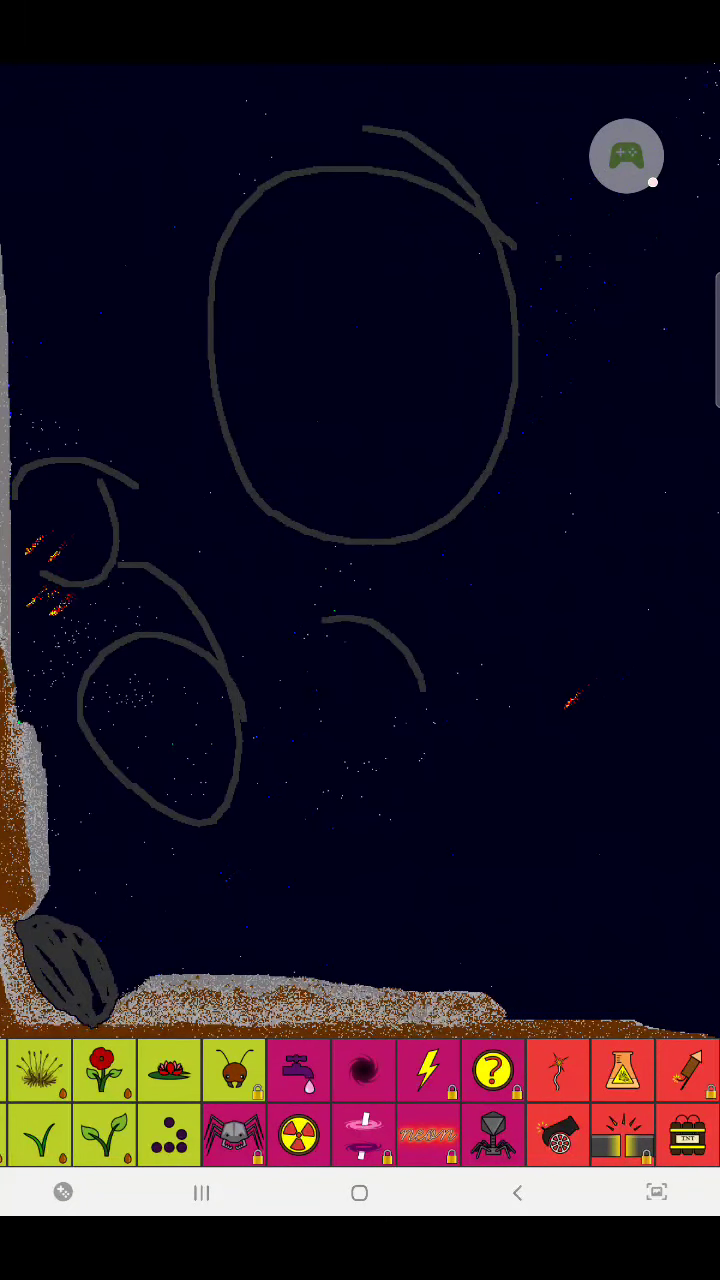
drag(335, 622, 332, 624)
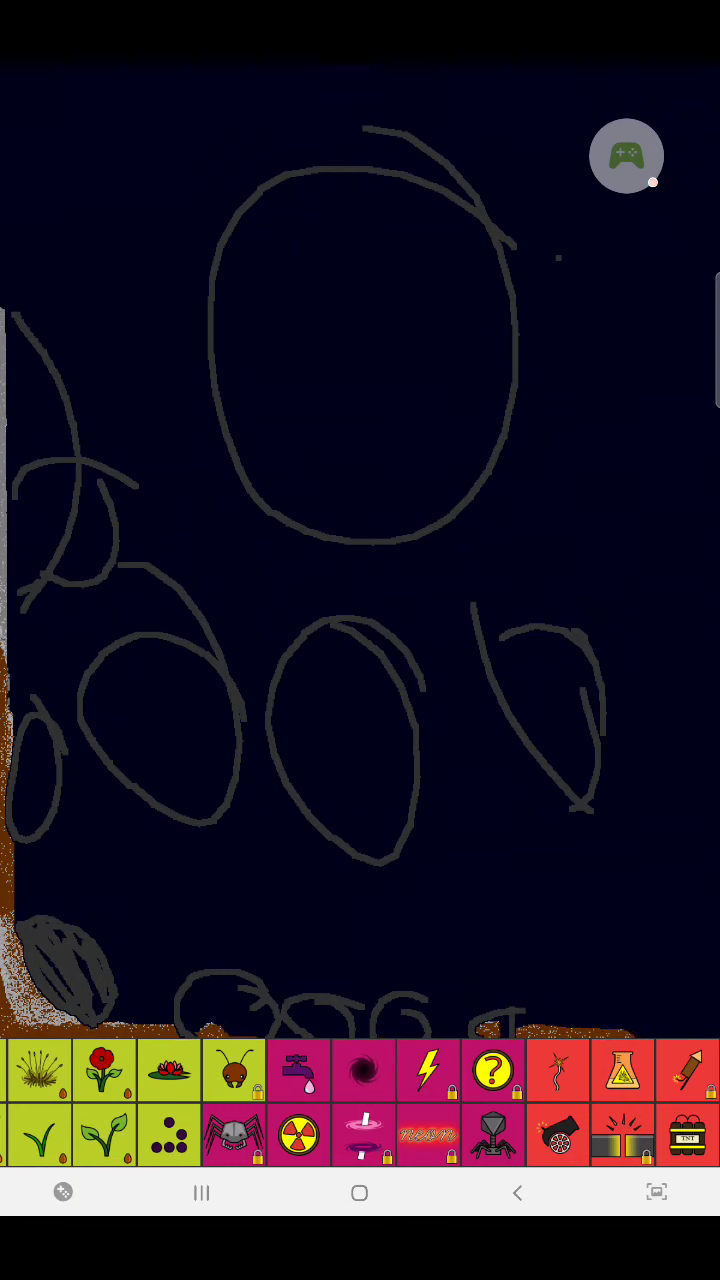
drag(649, 405, 610, 390)
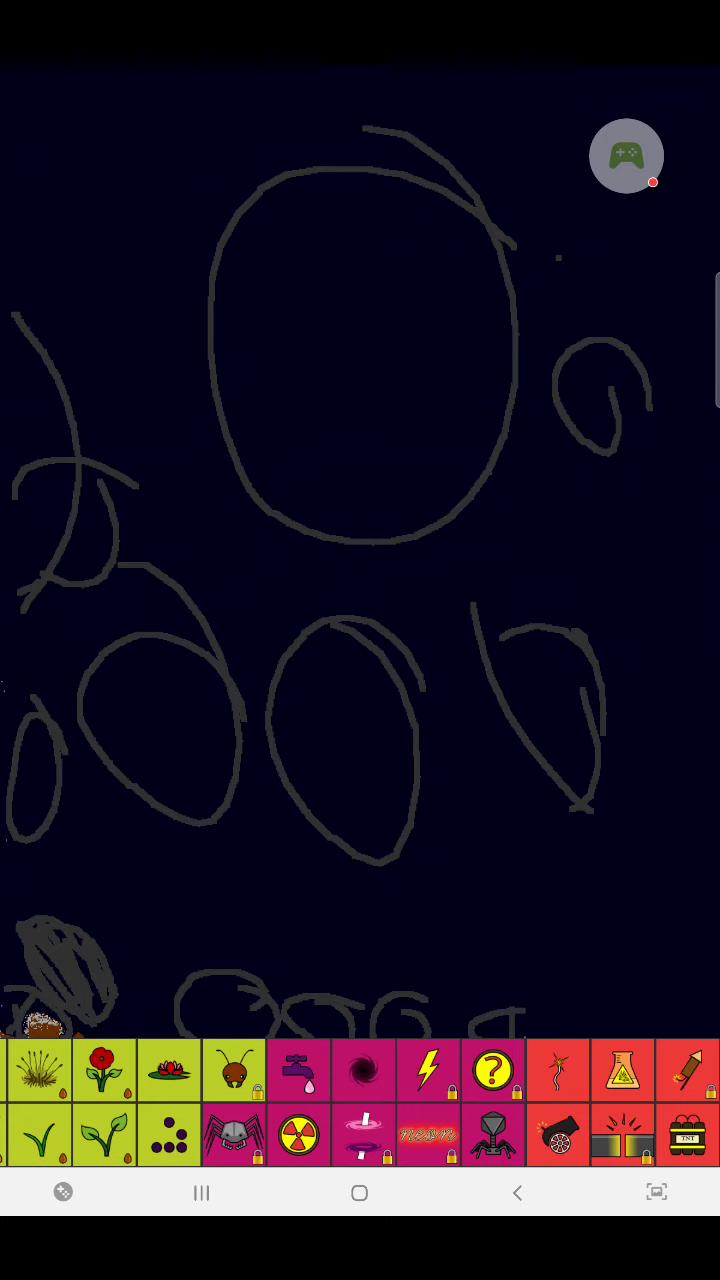
drag(200, 1100, 600, 1100)
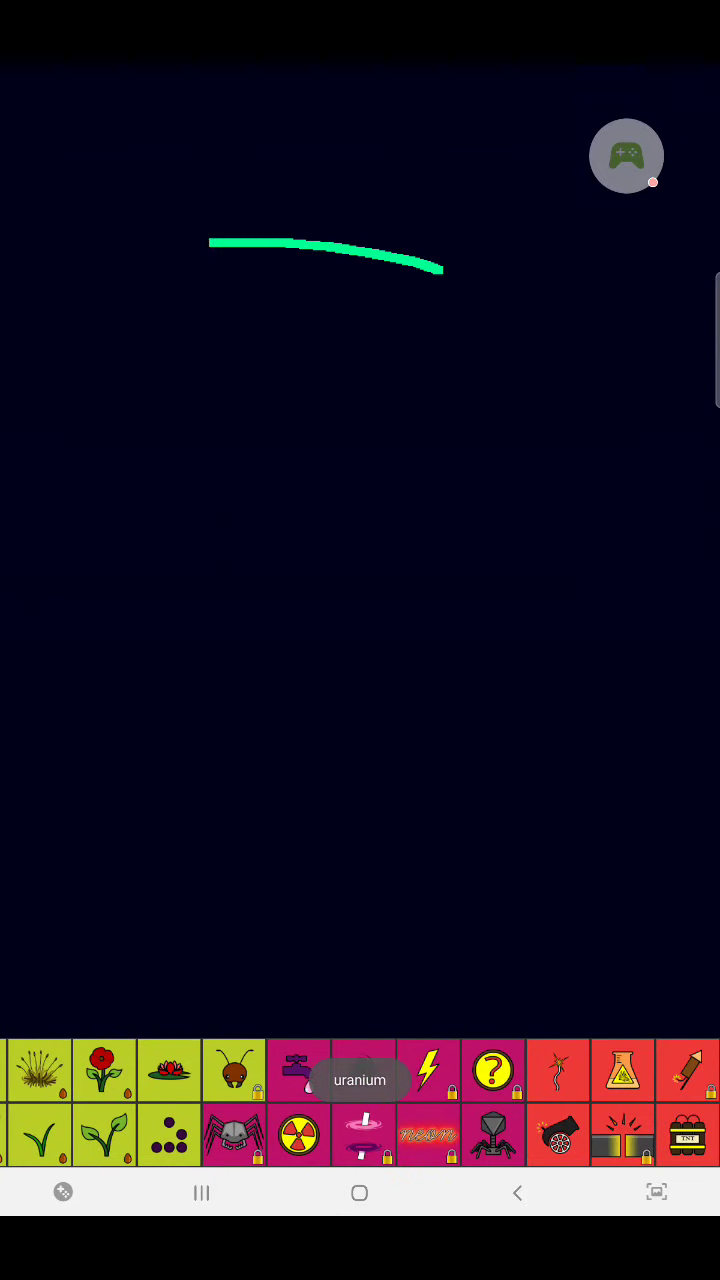
Paint two uranium strokes across the upper canvas and select the black hole
mouse_move(443, 268)
mouse_down()
mouse_move(437, 323)
mouse_move(551, 337)
mouse_move(40, 290)
mouse_move(596, 358)
mouse_up()
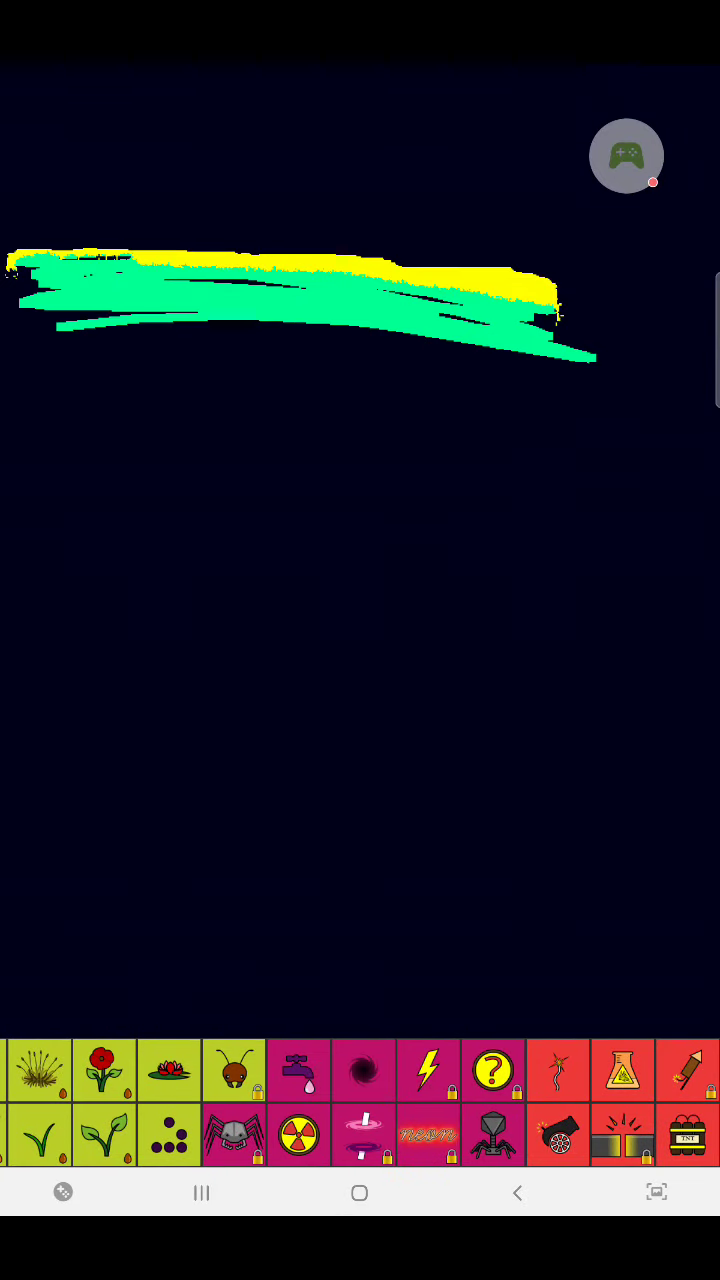
mouse_move(72, 338)
mouse_down()
mouse_move(214, 334)
mouse_move(617, 435)
mouse_up()
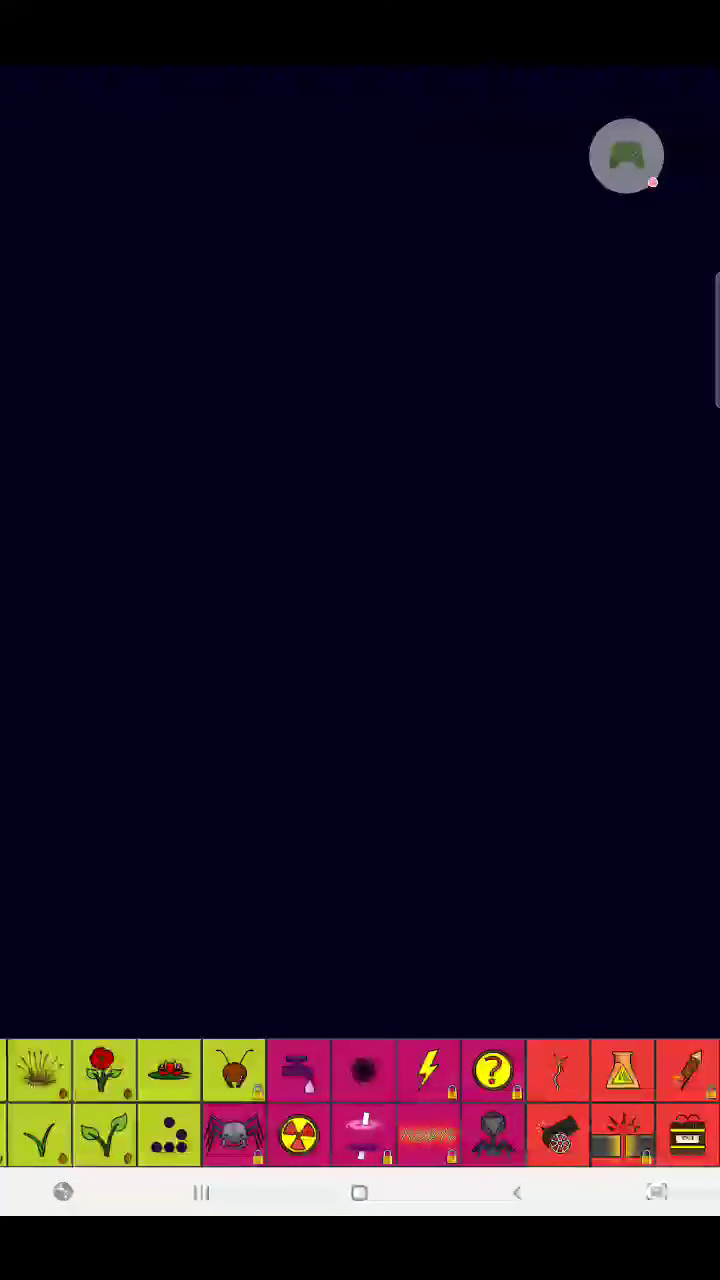
click(363, 1070)
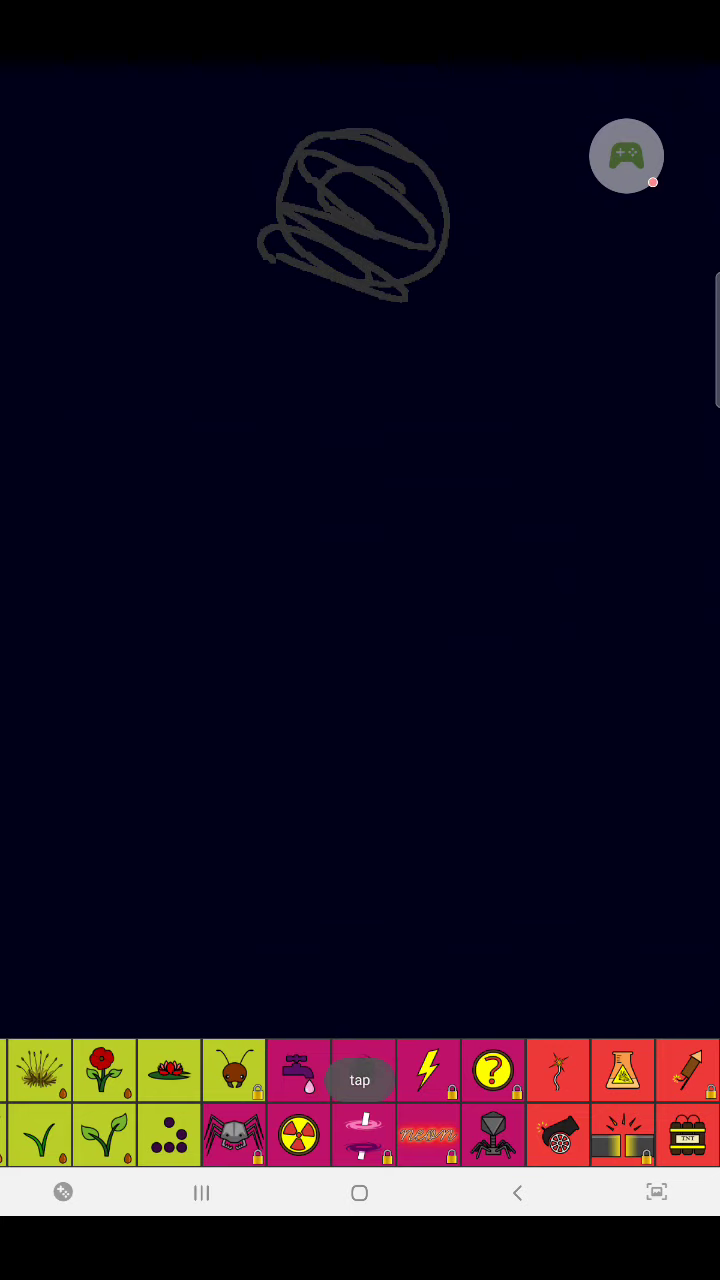
drag(300, 1100, 660, 1100)
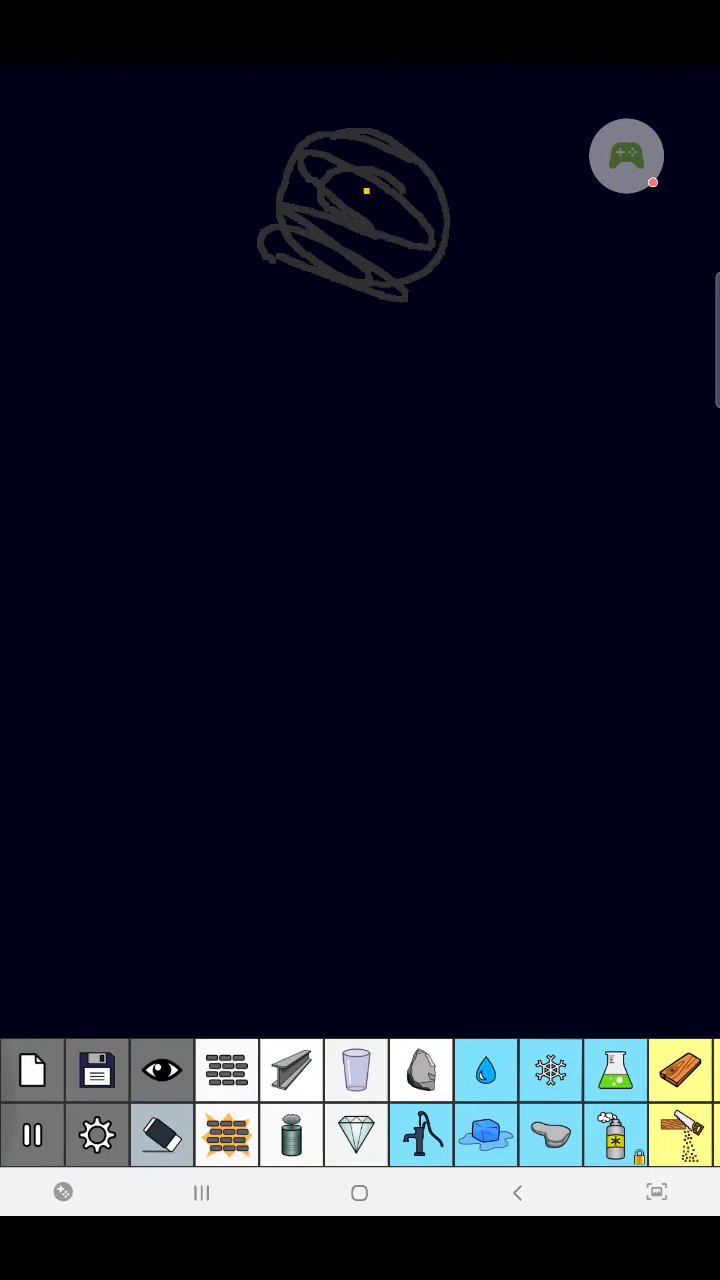
Paint indestructible brick wall strokes across the lower left
click(227, 1135)
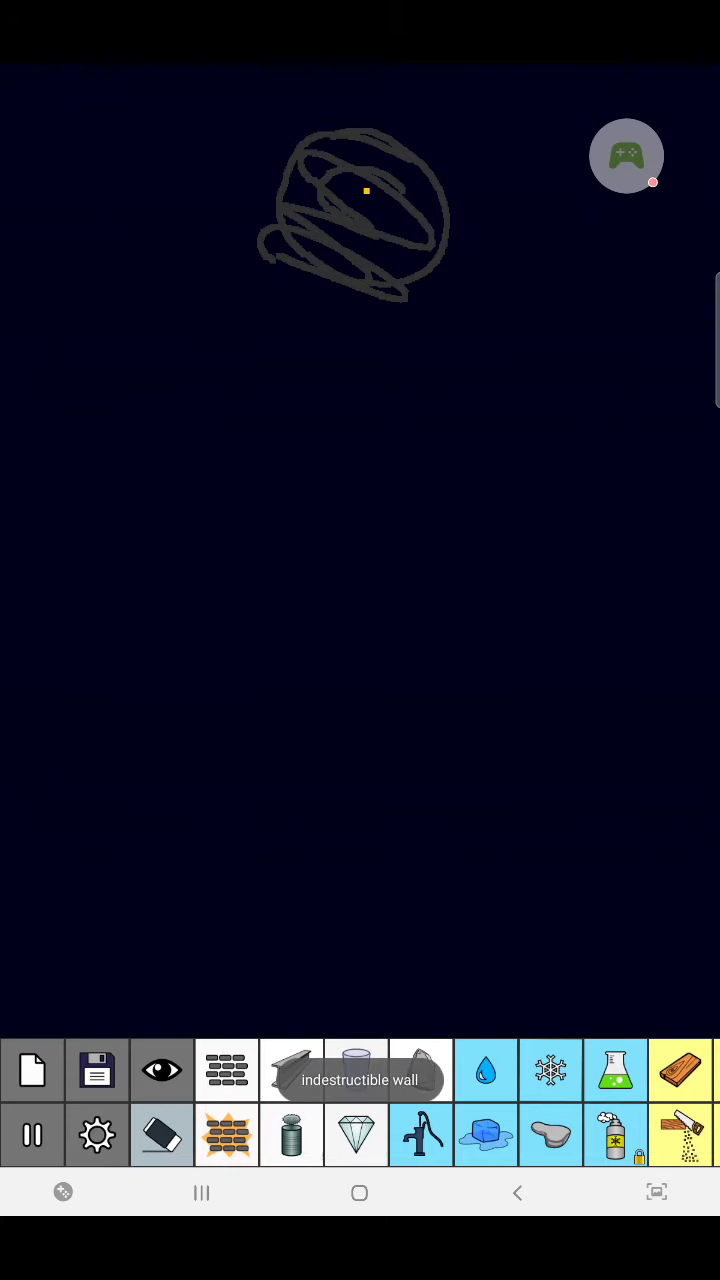
drag(285, 728, 47, 672)
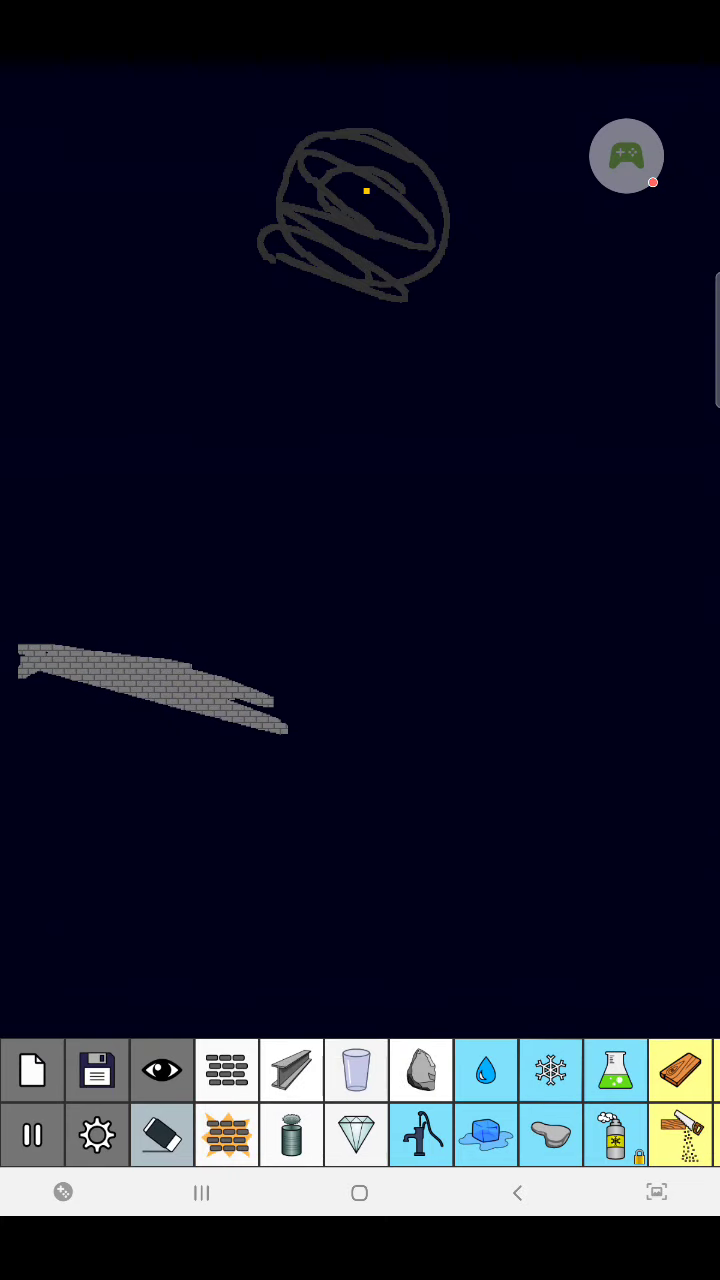
drag(20, 600, 403, 716)
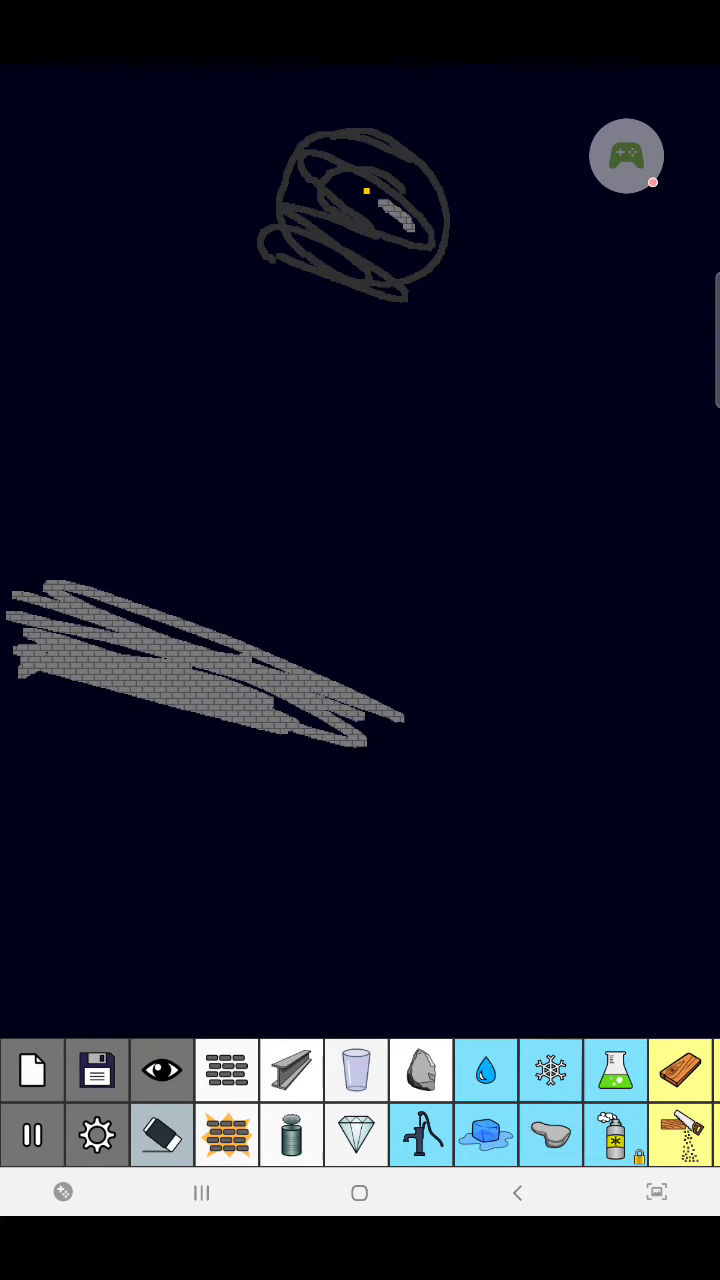
drag(650, 1100, 100, 1100)
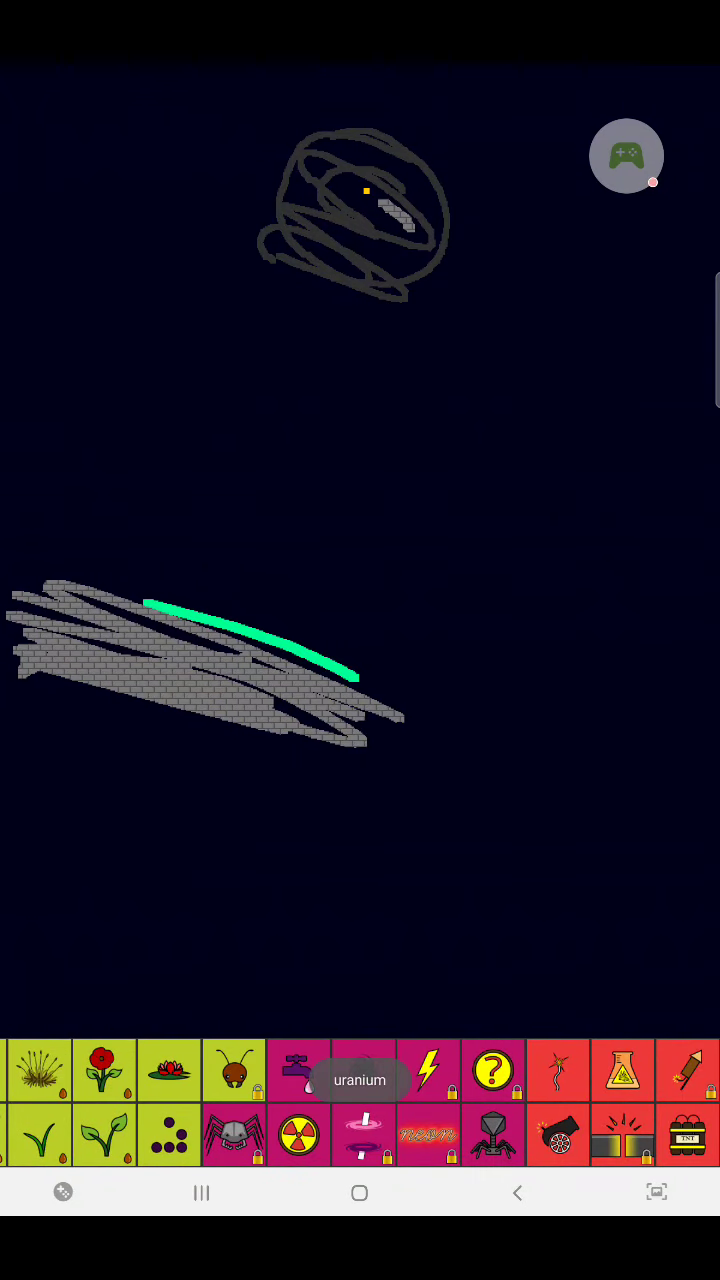
Add a uranium streak along the wall and outline it with a grey loop
drag(72, 548, 421, 680)
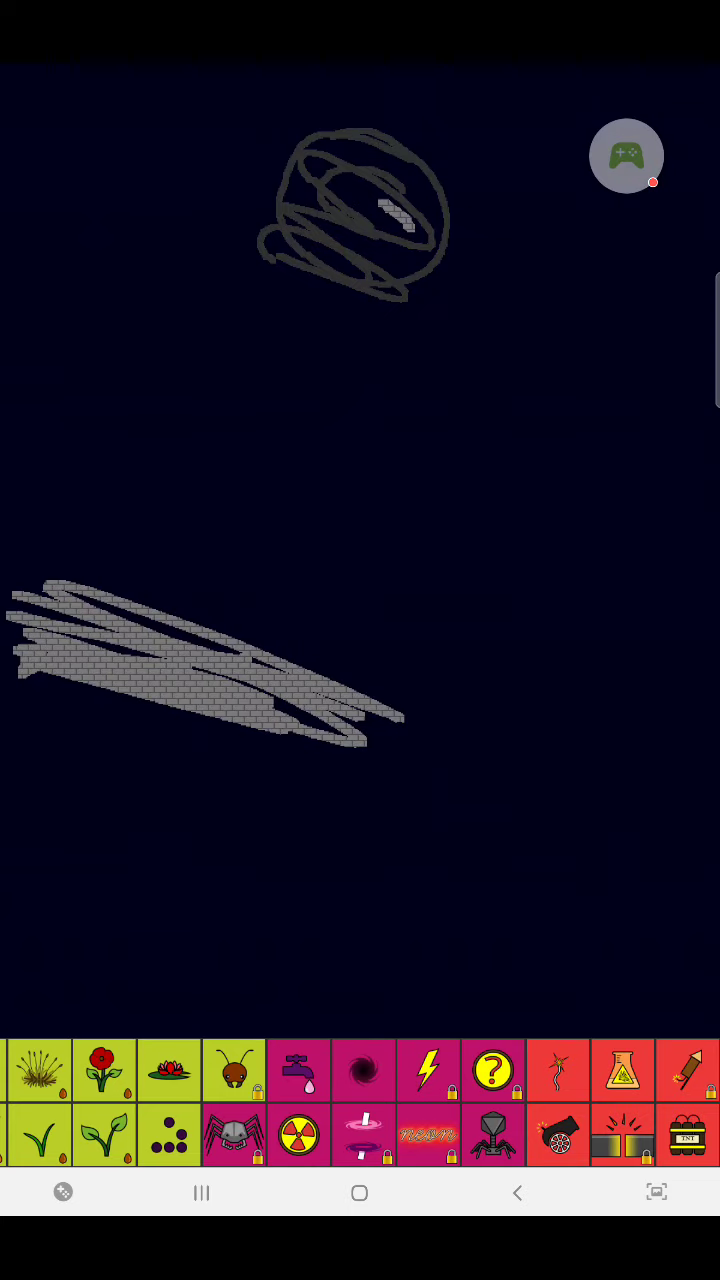
mouse_move(200, 1100)
mouse_down()
mouse_move(600, 1100)
mouse_move(150, 1100)
mouse_up()
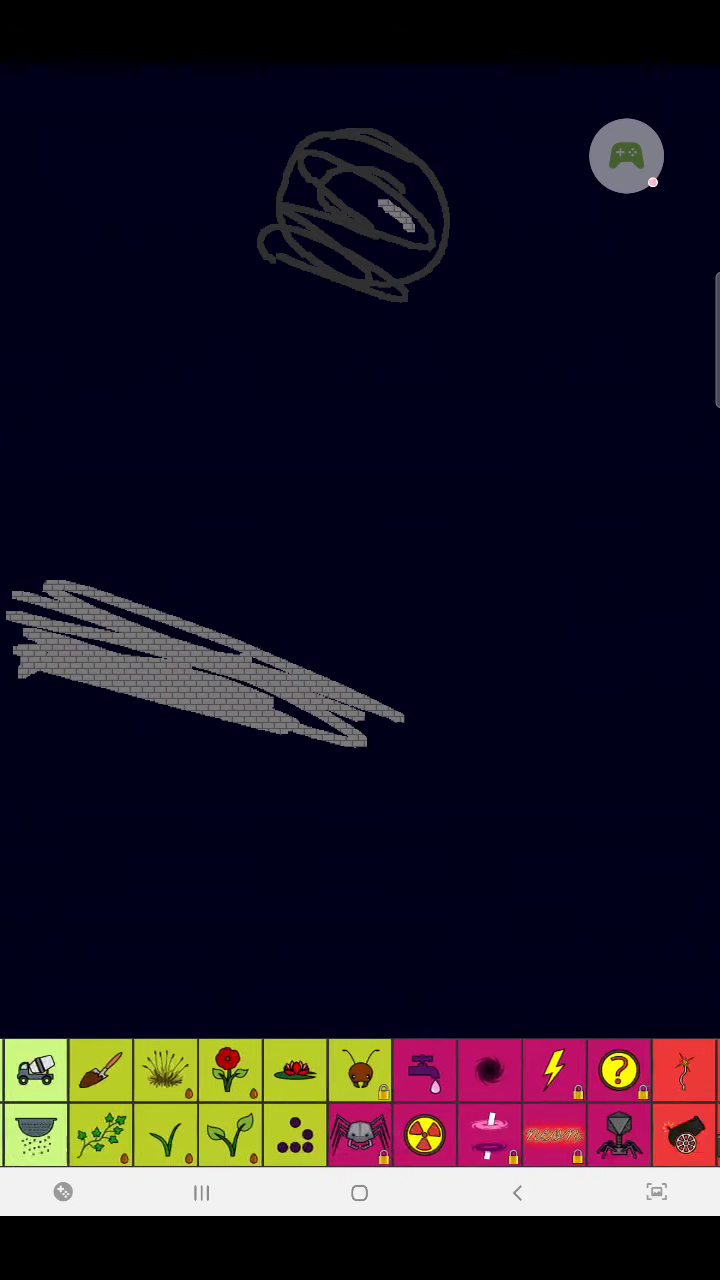
drag(400, 1100, 274, 1100)
mouse_move(33, 540)
mouse_down()
mouse_move(503, 763)
mouse_move(32, 463)
mouse_up()
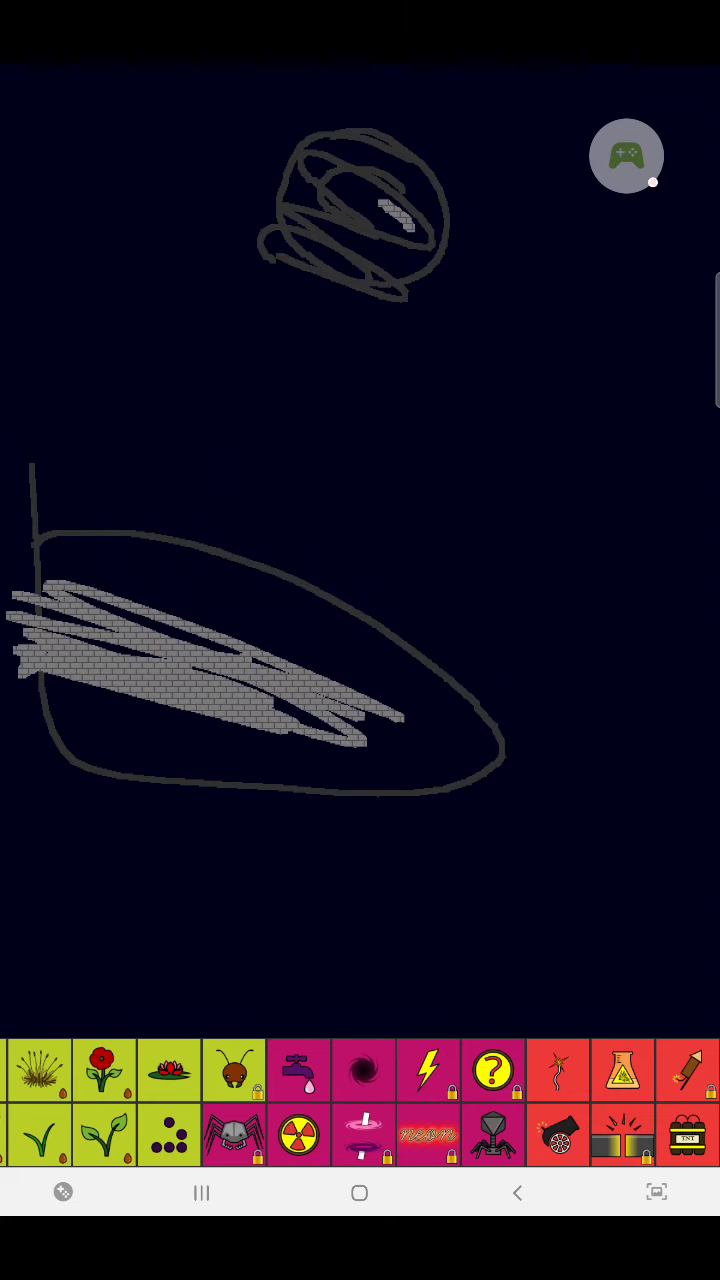
Try selecting a locked premium element, which brings up the unlock offer
click(626, 155)
click(362, 1135)
click(277, 737)
Spawn a band of Conway's Game of Life cells below the ellipse
click(169, 1135)
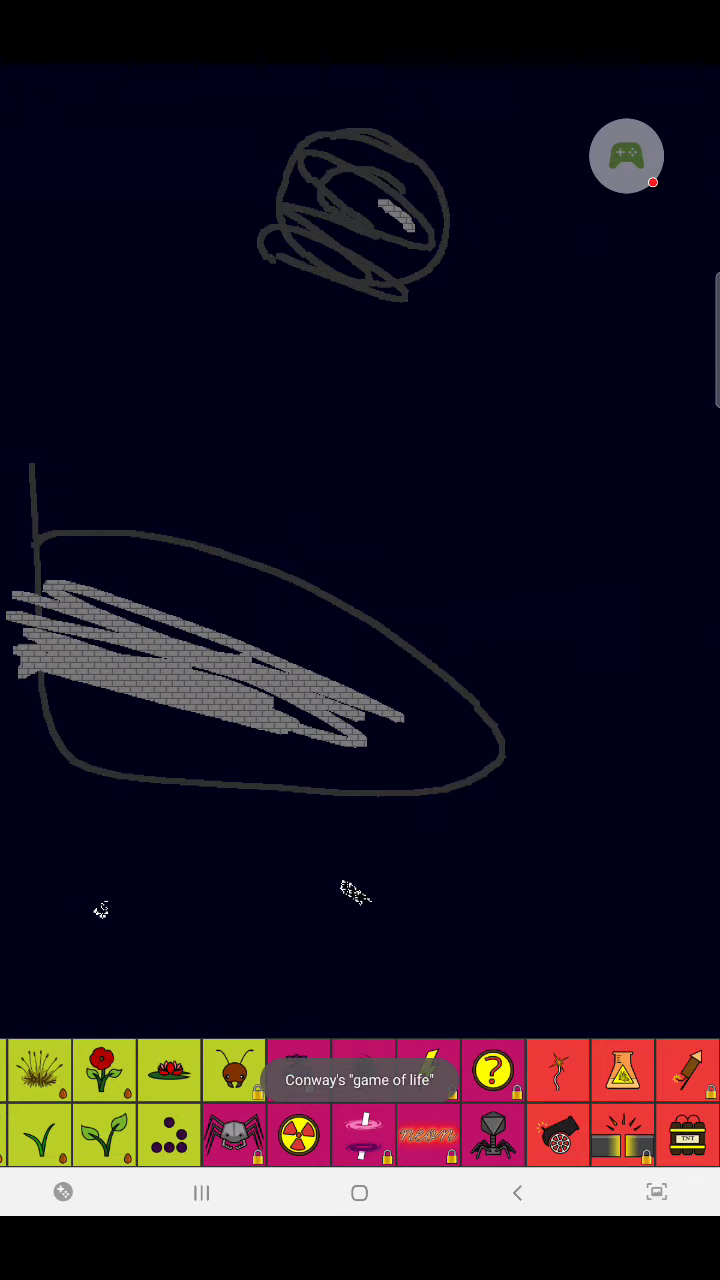
drag(45, 825, 540, 912)
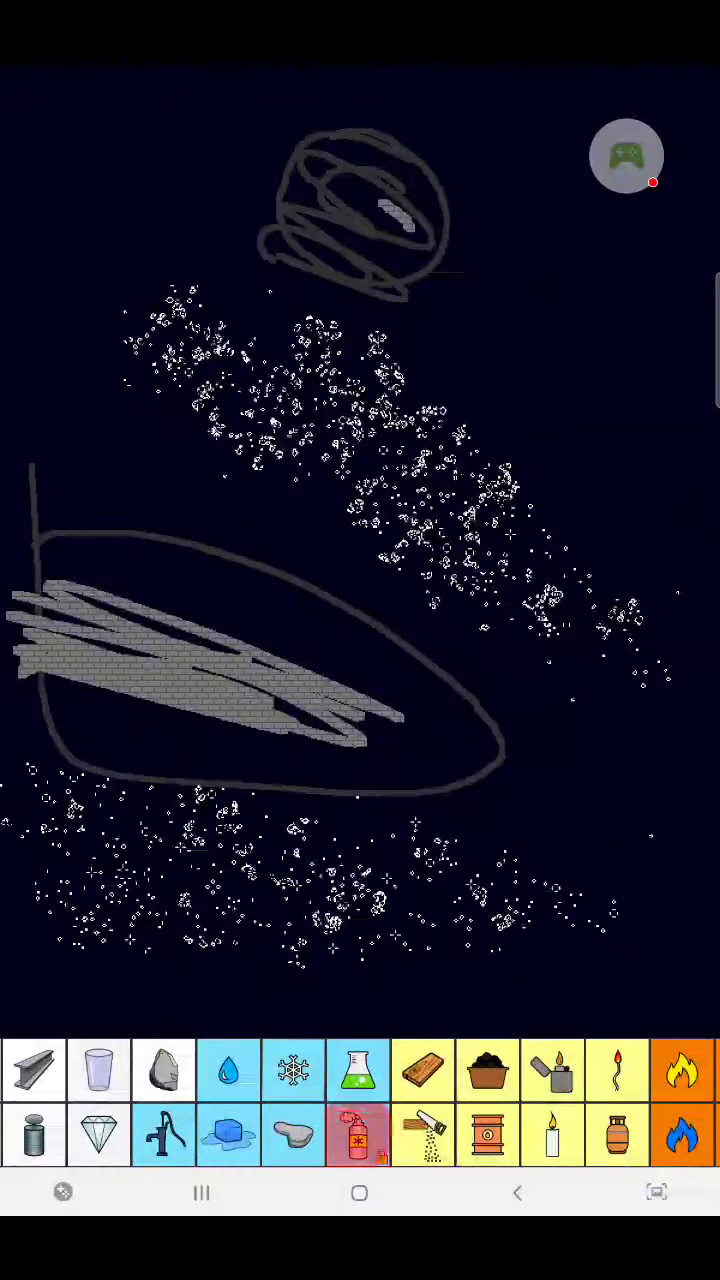
drag(420, 1100, 354, 1100)
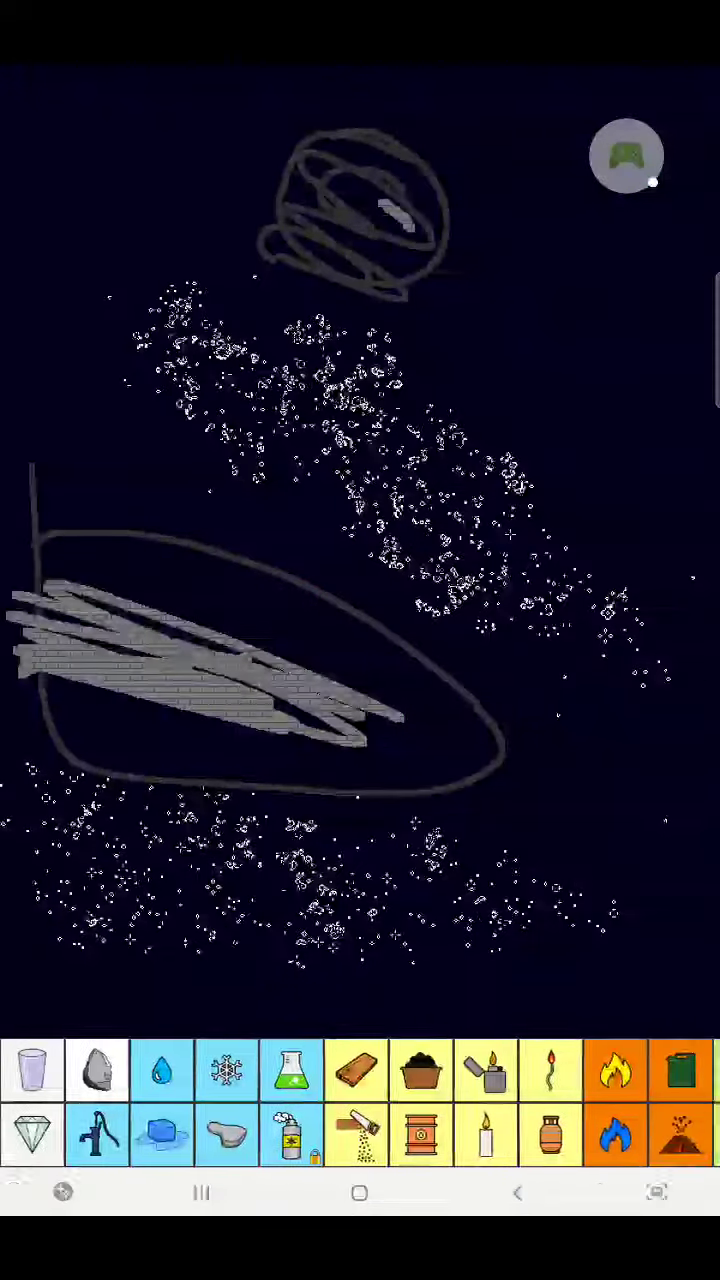
drag(600, 1100, 150, 1100)
drag(500, 1100, 370, 1100)
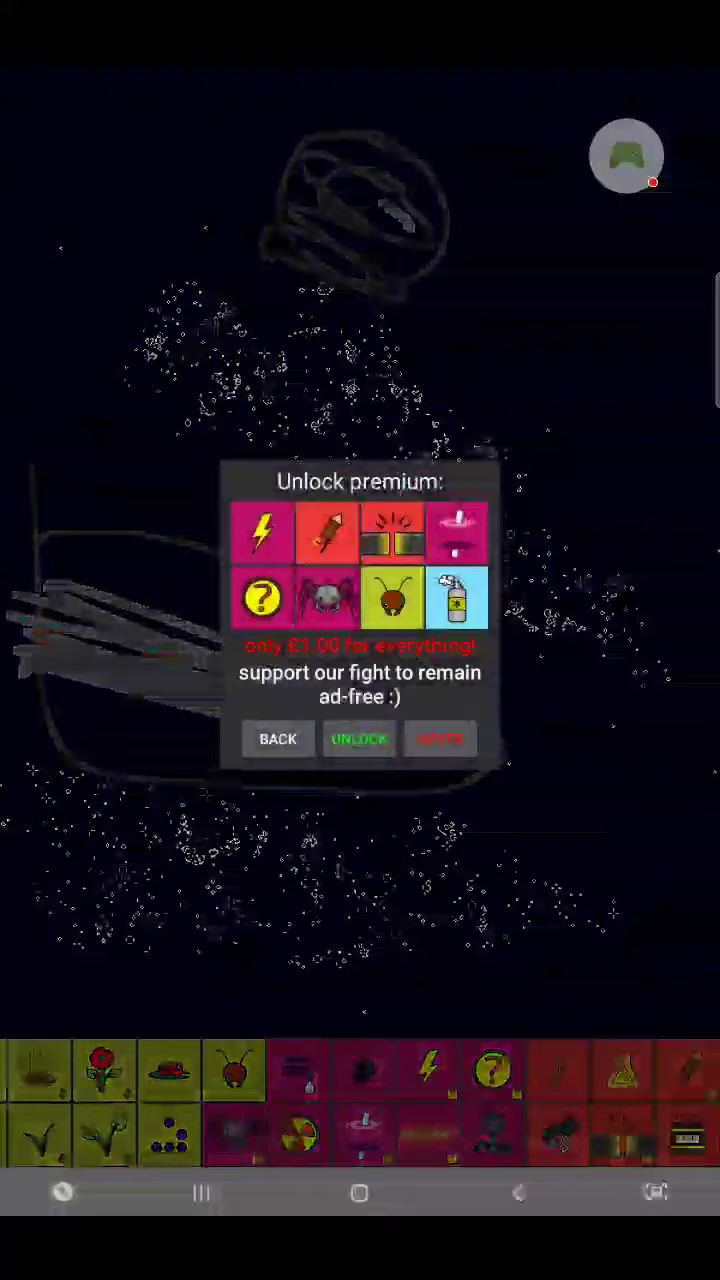
Dismiss the premium offer, choose petrol, and let the Game of Life cells die back
click(278, 738)
drag(200, 1100, 440, 1100)
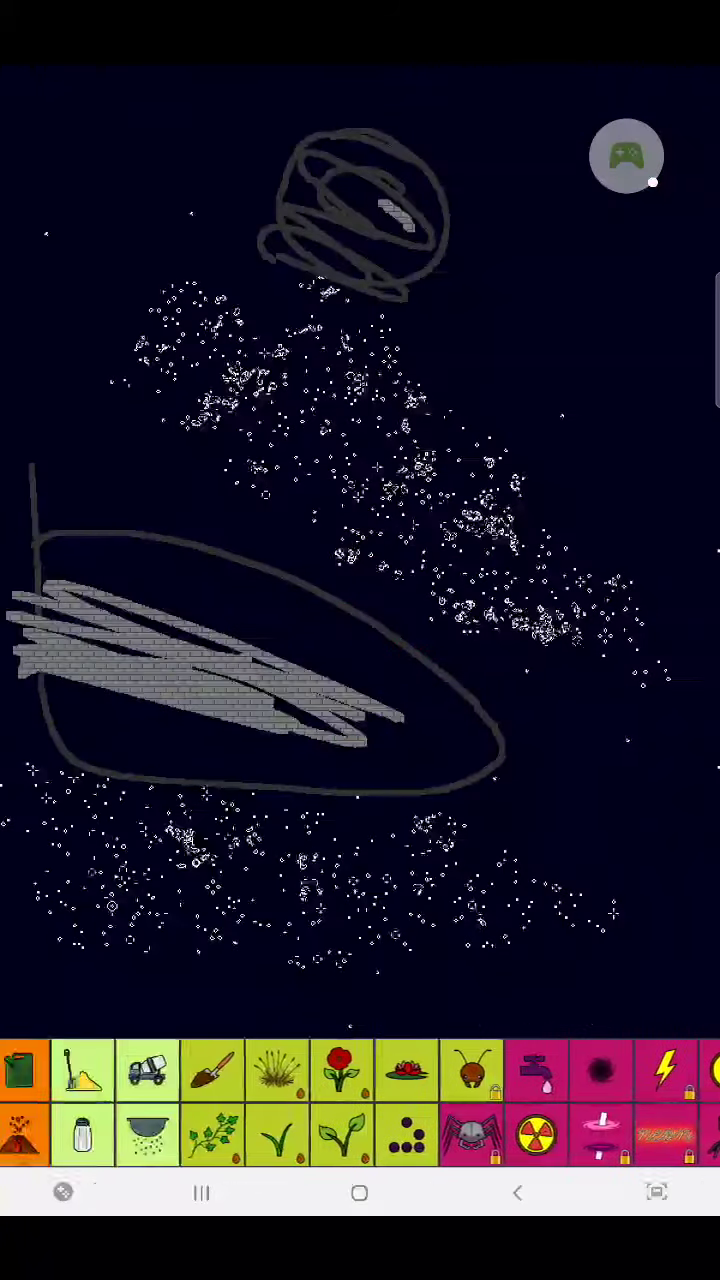
drag(150, 1100, 450, 1100)
click(318, 1070)
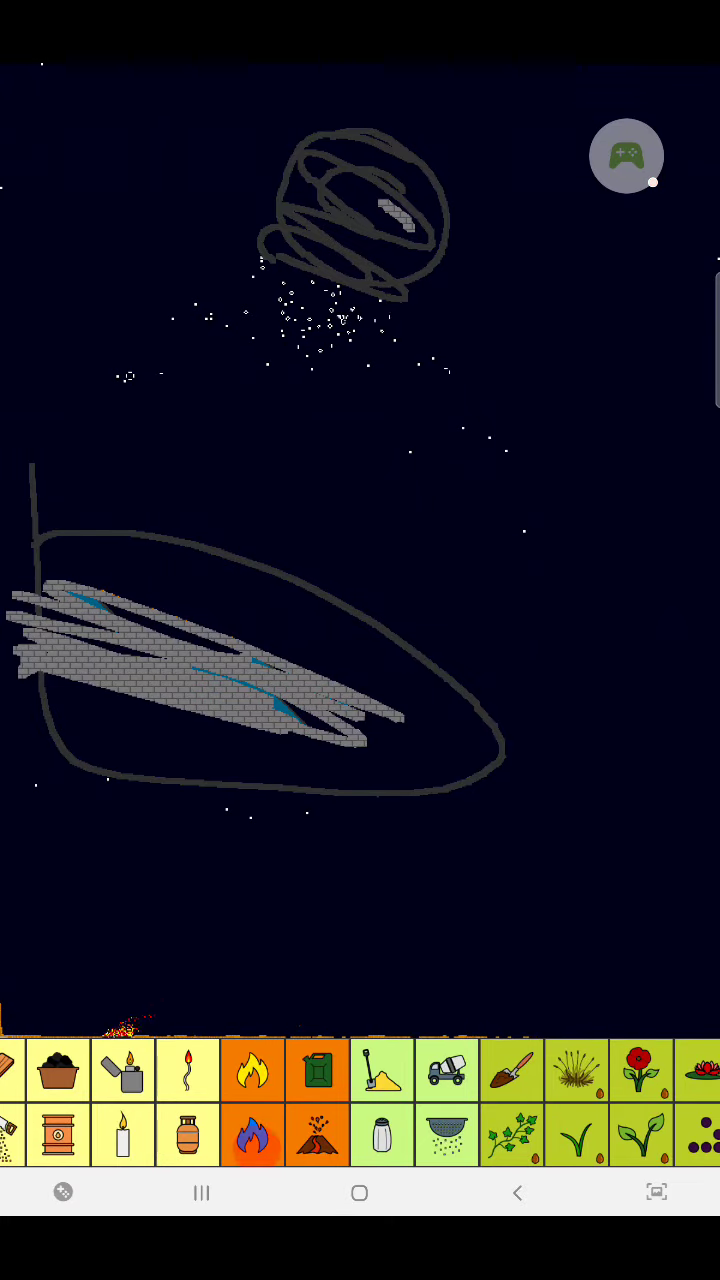
mouse_move(600, 1100)
mouse_down()
mouse_move(150, 1100)
mouse_move(600, 1100)
mouse_up()
drag(160, 990, 375, 1005)
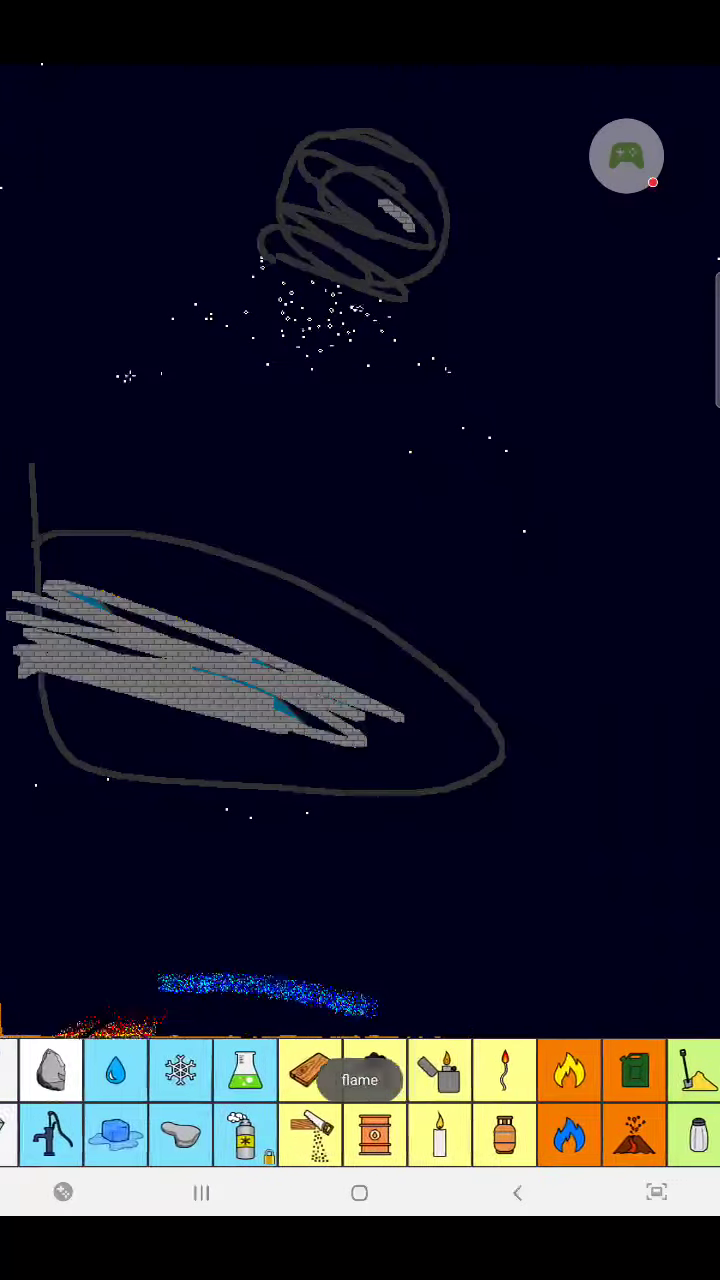
drag(200, 1100, 365, 1100)
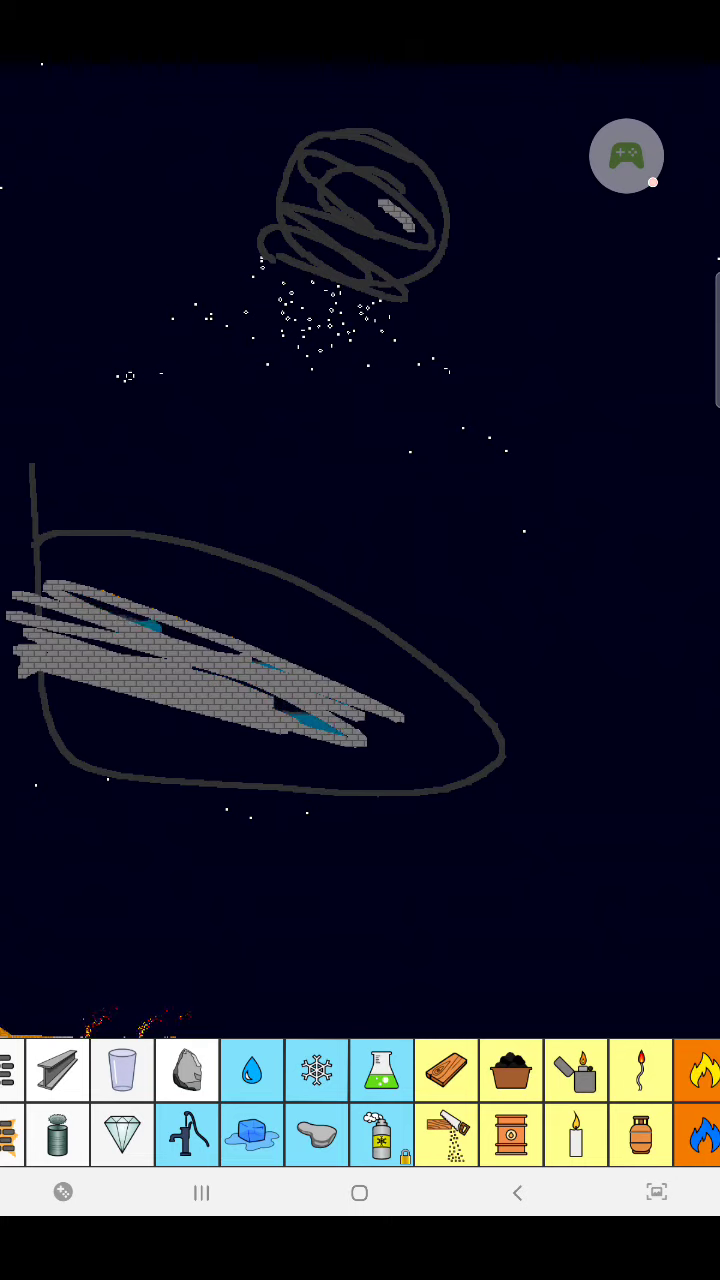
click(626, 155)
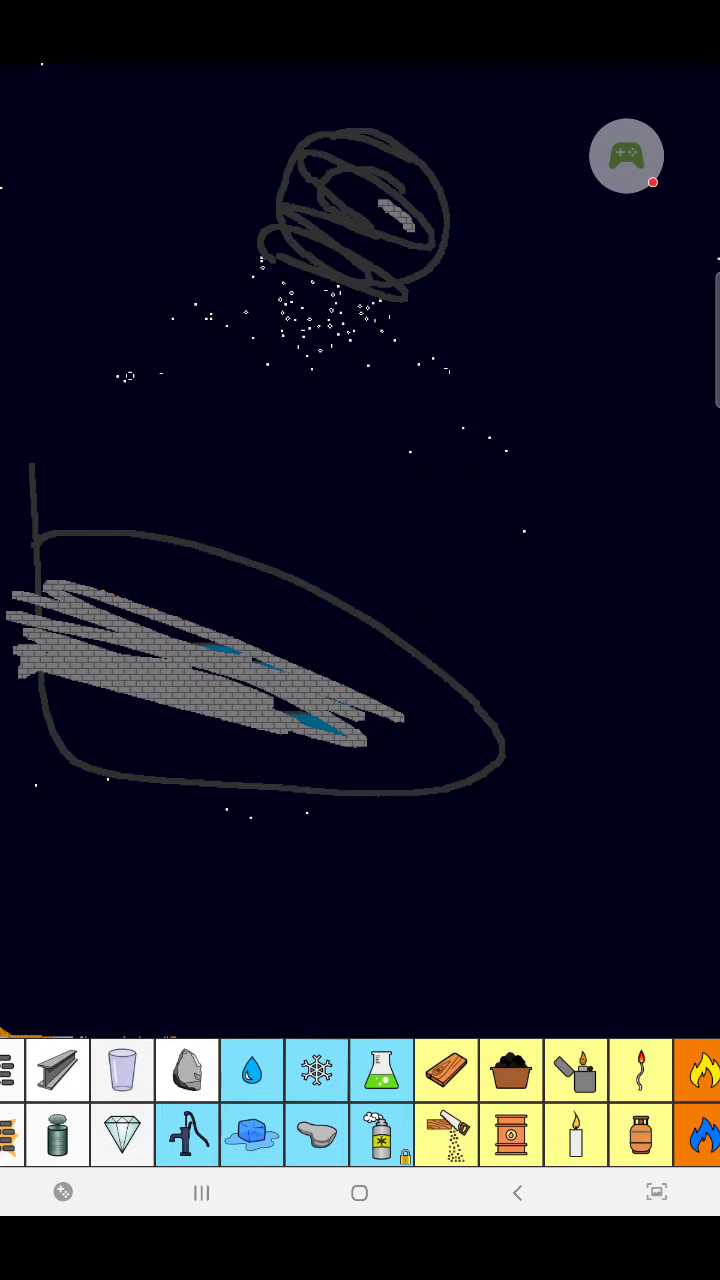